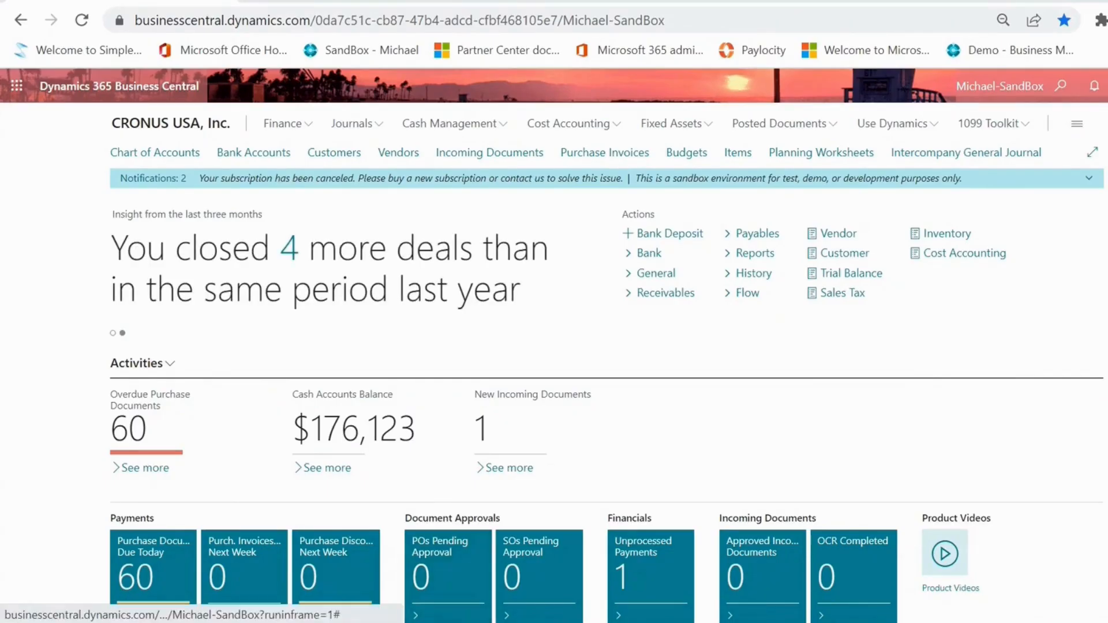
# Step: Switch to the Excel sales report and widen columns A and E to fit the customer name and item description headers
pyautogui.moveTo(235, 622)
pyautogui.click(337, 557)
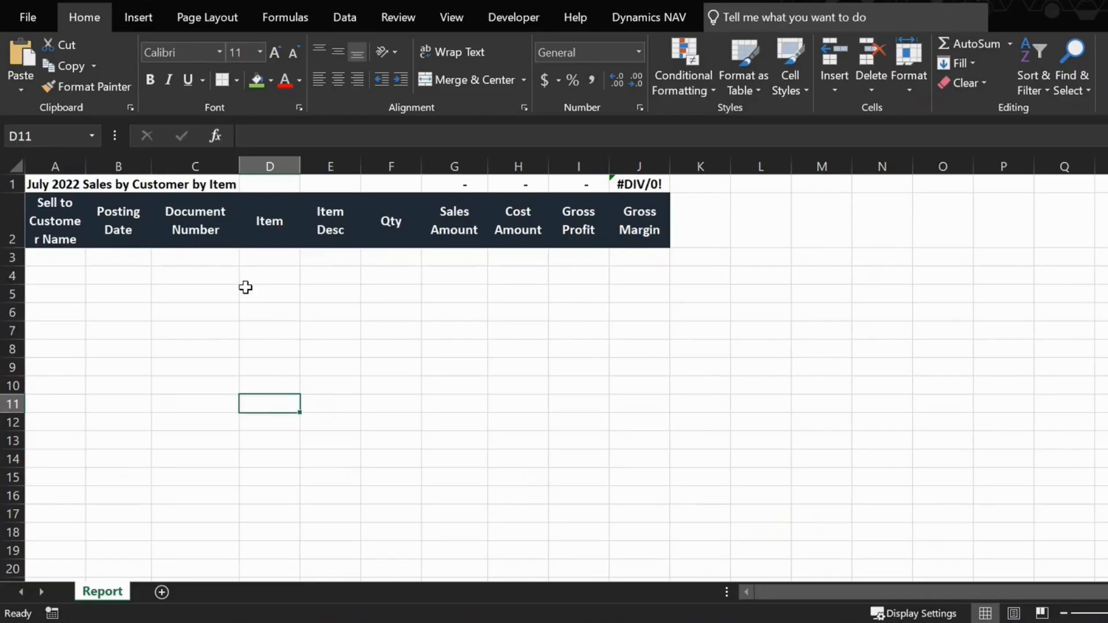
pyautogui.moveTo(86, 166); pyautogui.dragTo(108, 173)
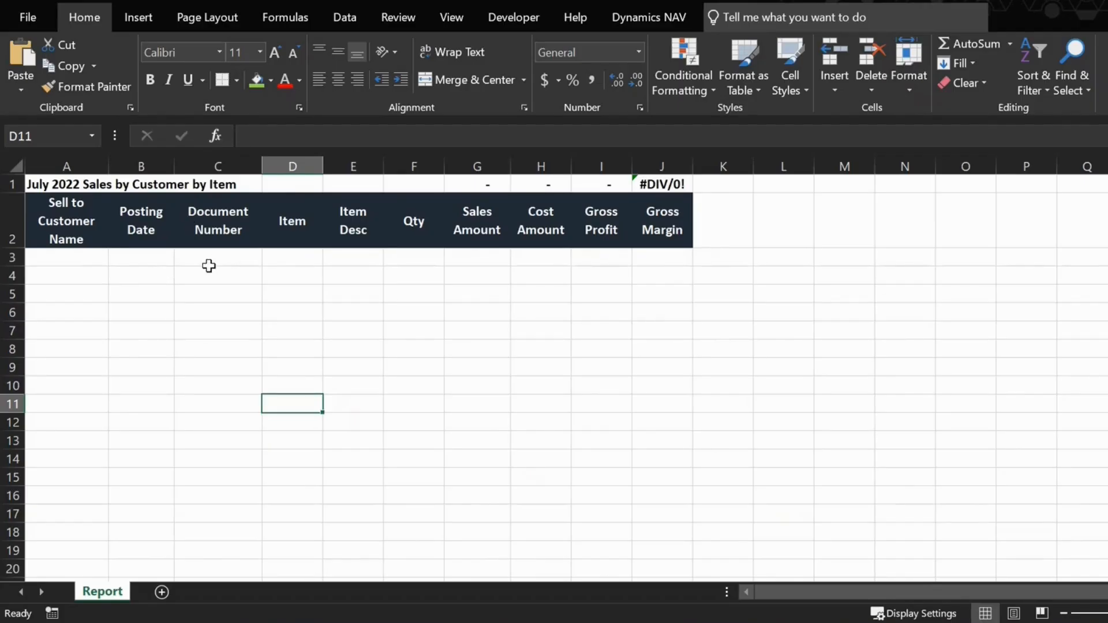
pyautogui.click(368, 231)
pyautogui.doubleClick(383, 167)
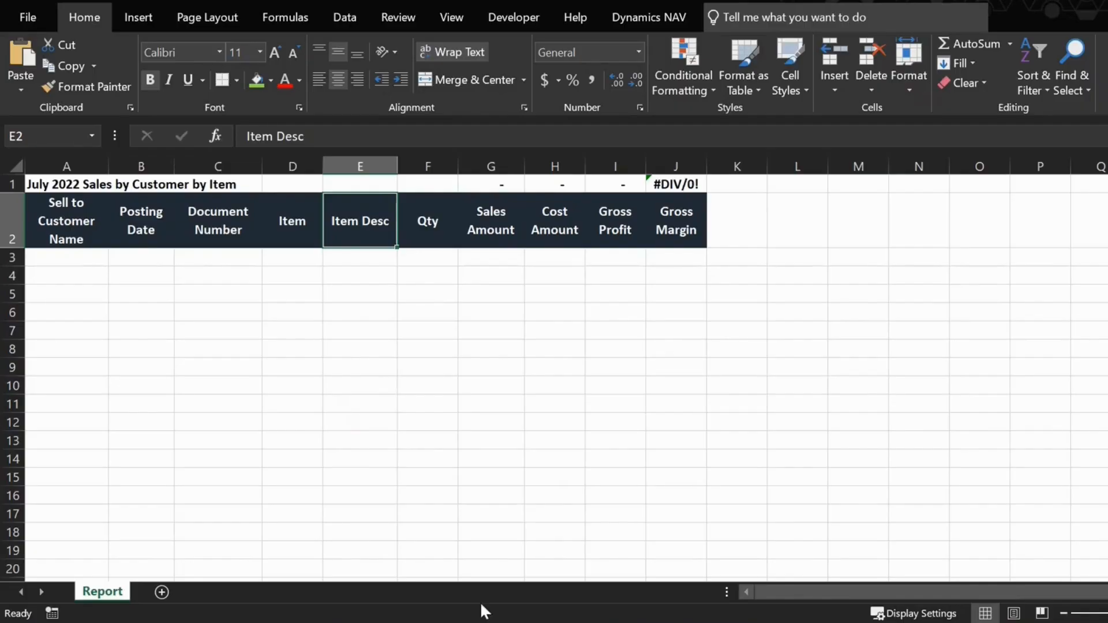
# Step: Switch to Business Central, search for "web service" and open the Web Services list
pyautogui.moveTo(466, 622)
pyautogui.click(465, 559)
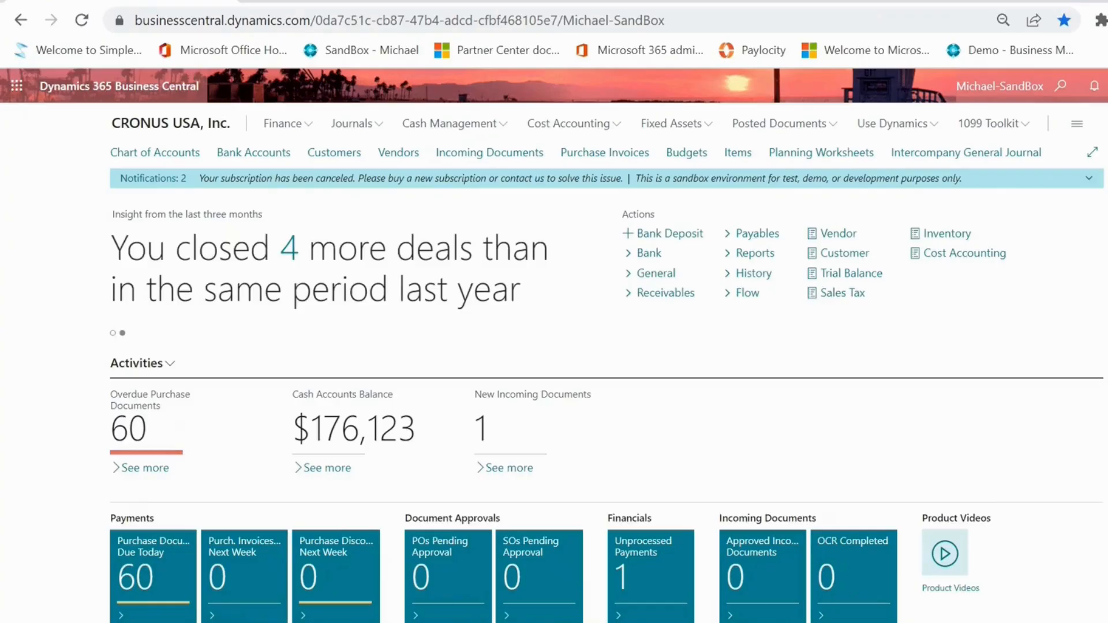
pyautogui.click(1061, 88)
pyautogui.write('web service')
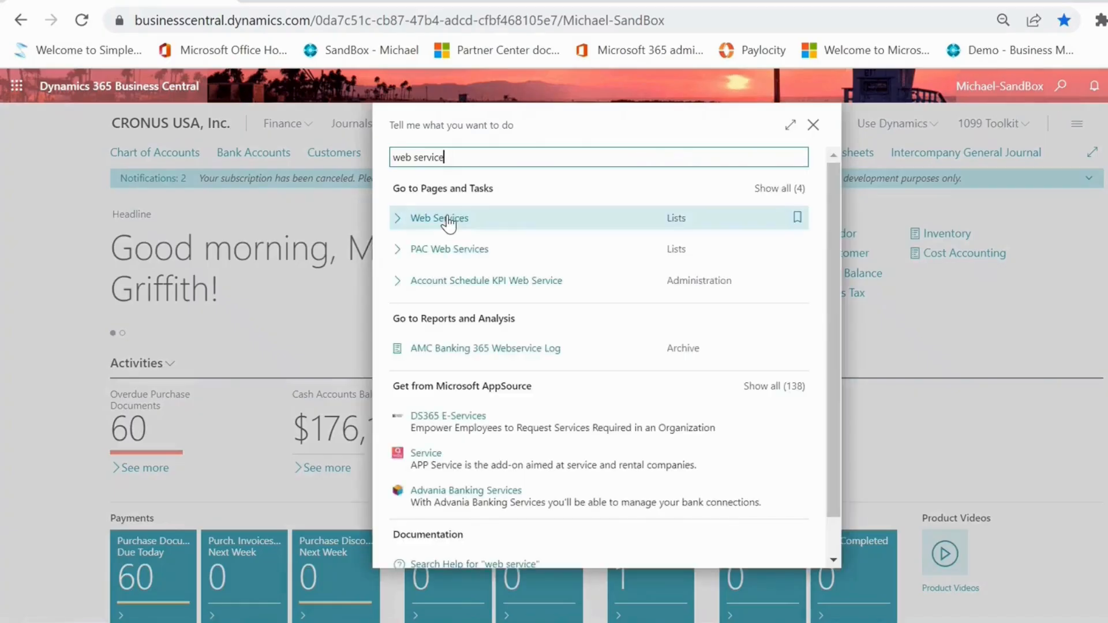
pyautogui.click(448, 219)
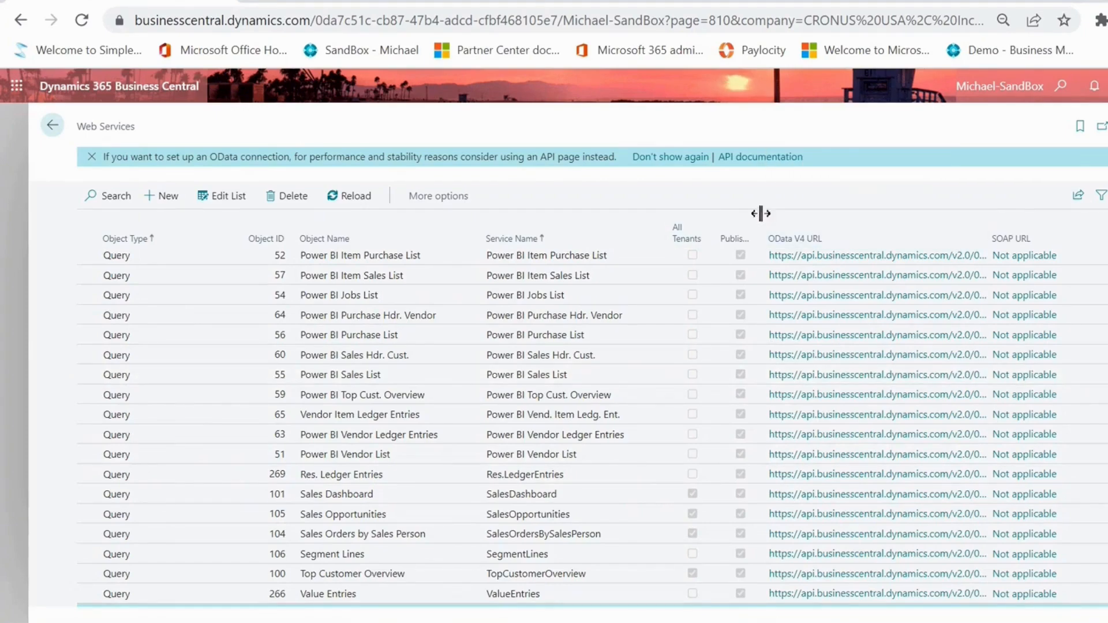
# Step: Add a new web service line with the object type Page
pyautogui.moveTo(851, 213)
pyautogui.click(166, 199)
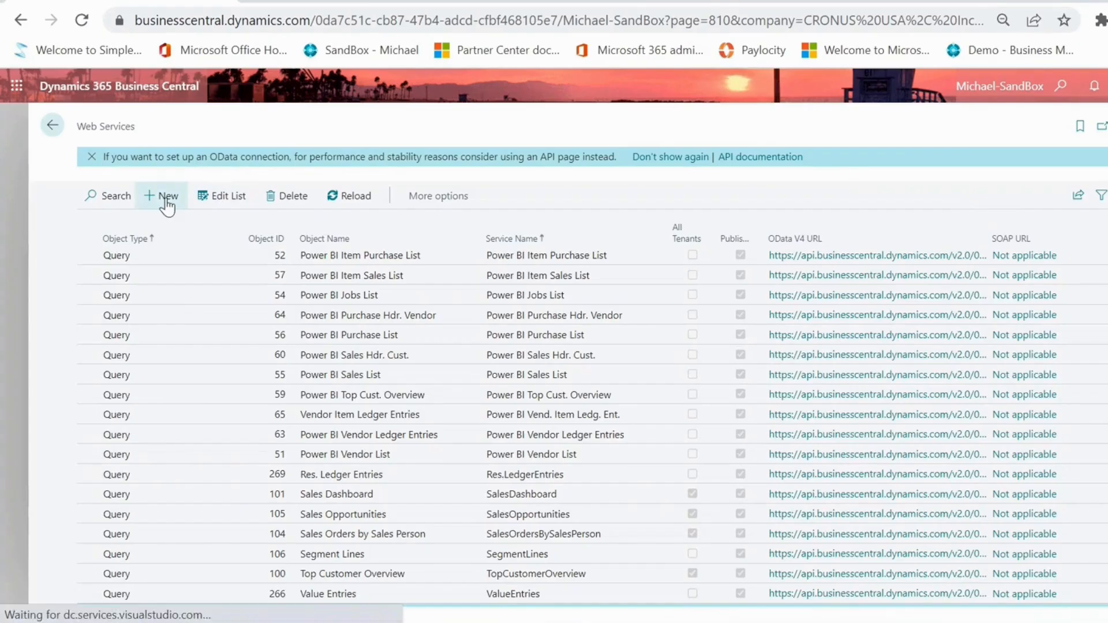
pyautogui.click(142, 595)
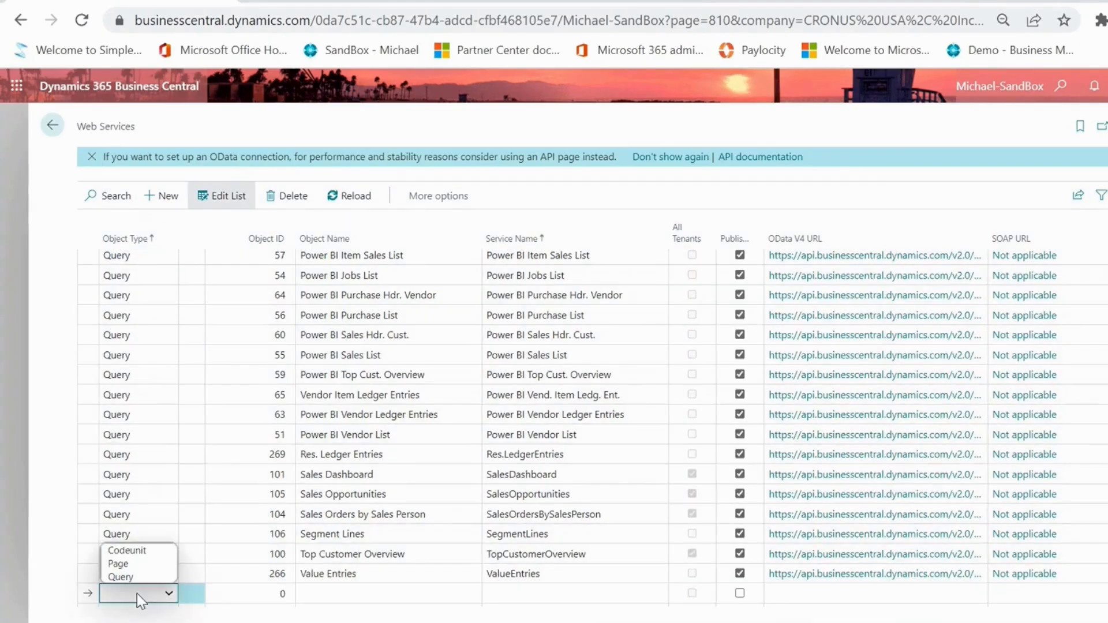
pyautogui.click(124, 565)
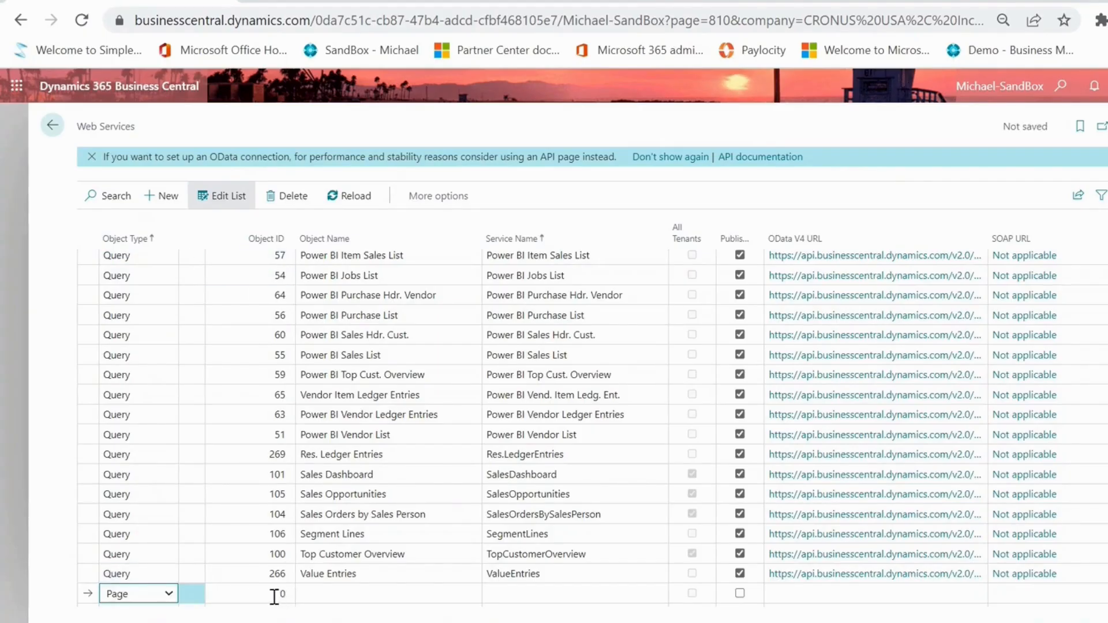
# Step: Search the full object list for "item ledger en" and assign Item Ledger Entries (ID 38) to the new line
pyautogui.click(280, 597)
pyautogui.click(284, 595)
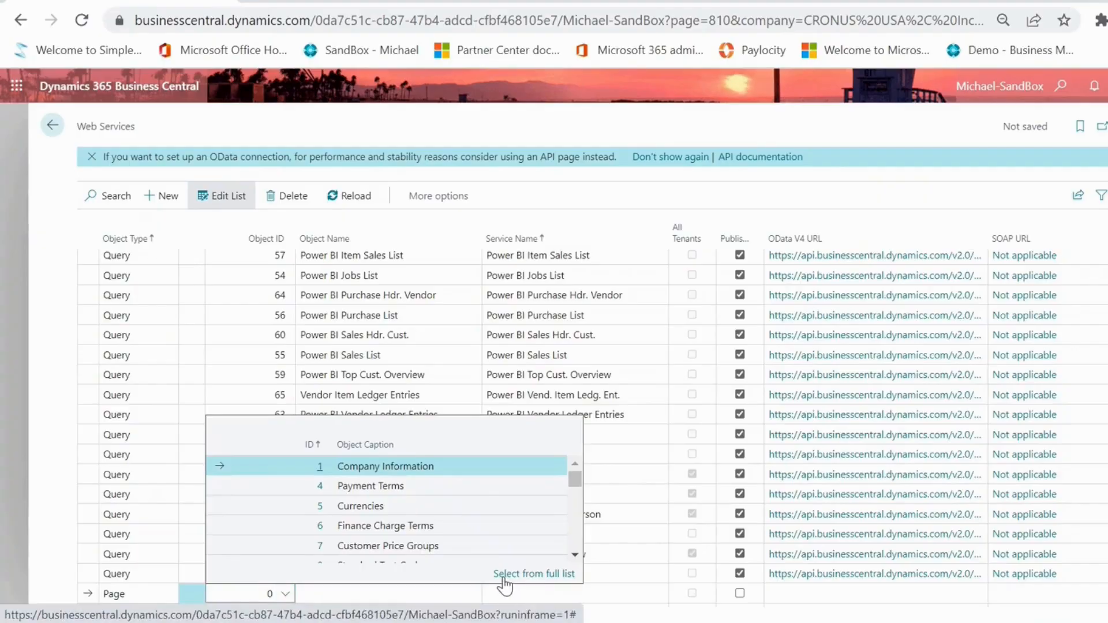
pyautogui.click(505, 575)
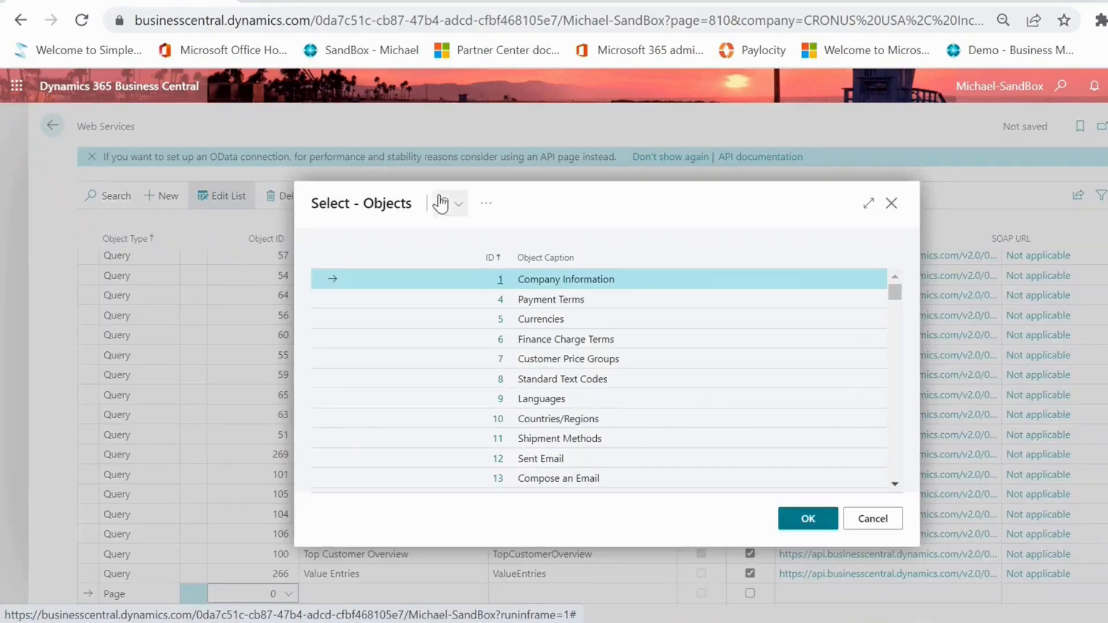
pyautogui.click(443, 206)
pyautogui.write('item led')
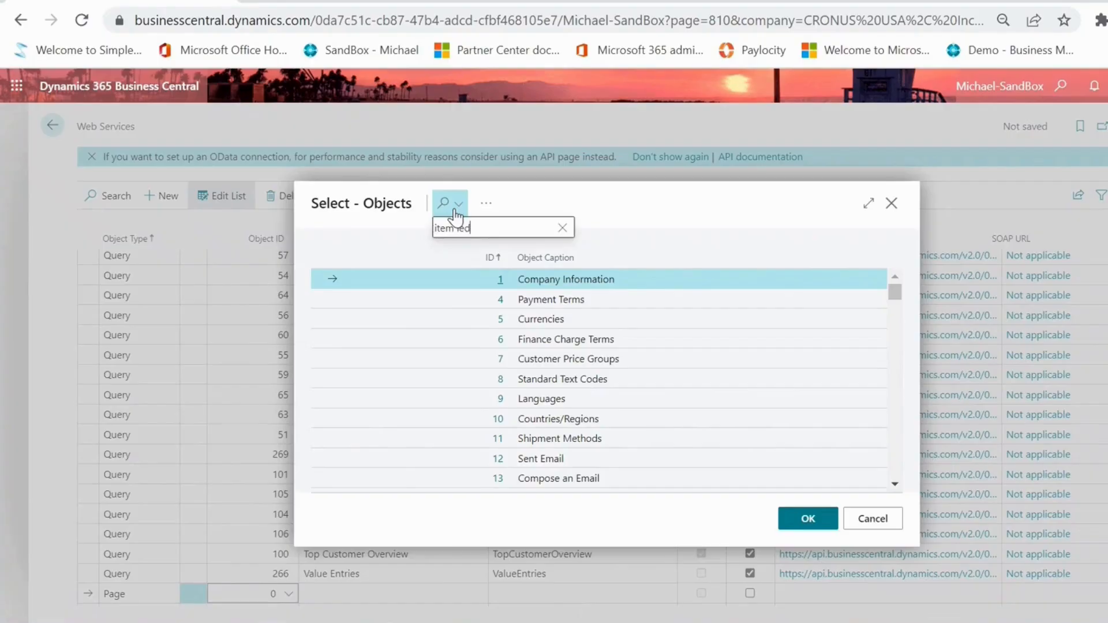
pyautogui.write('ger en')
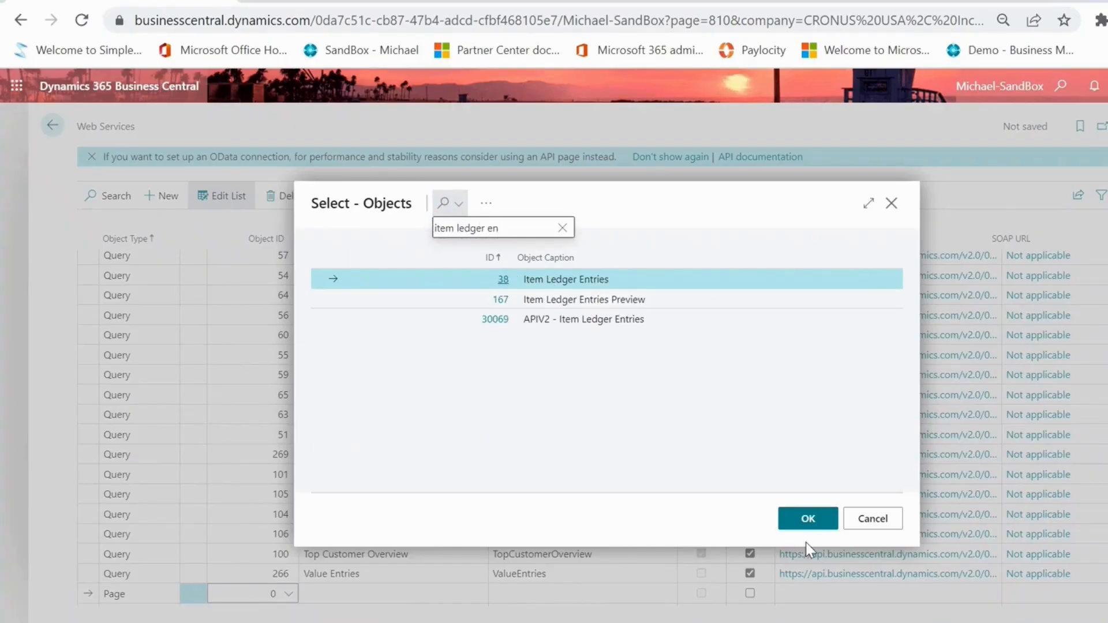
pyautogui.click(808, 518)
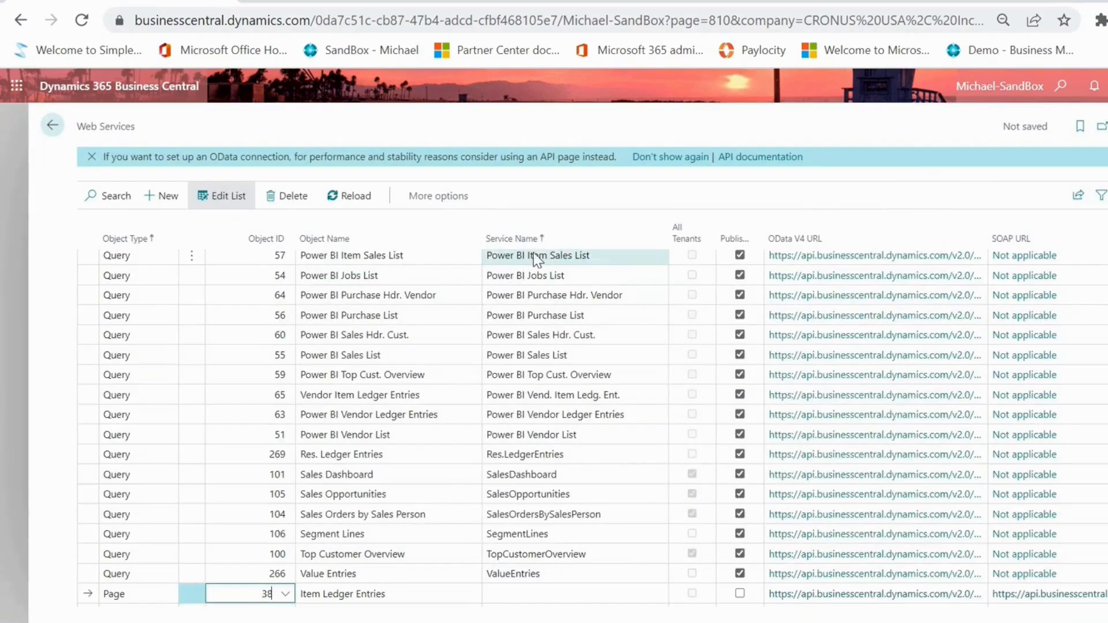
# Step: Name the new web service ItemLedgerEntriesDemoReport
pyautogui.click(523, 599)
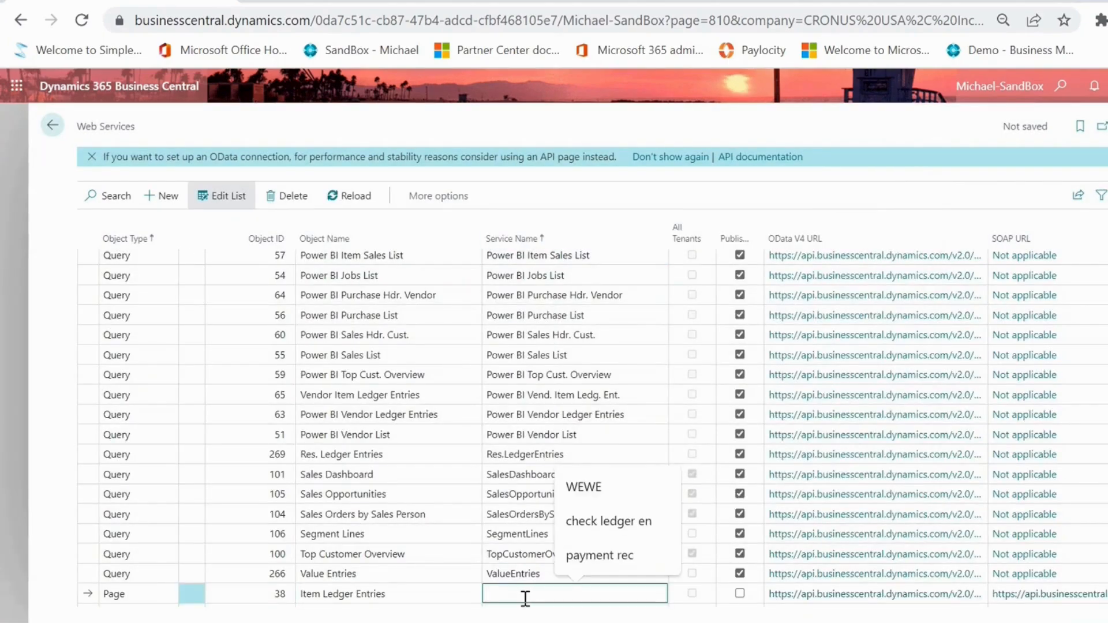
pyautogui.write('ItemLed')
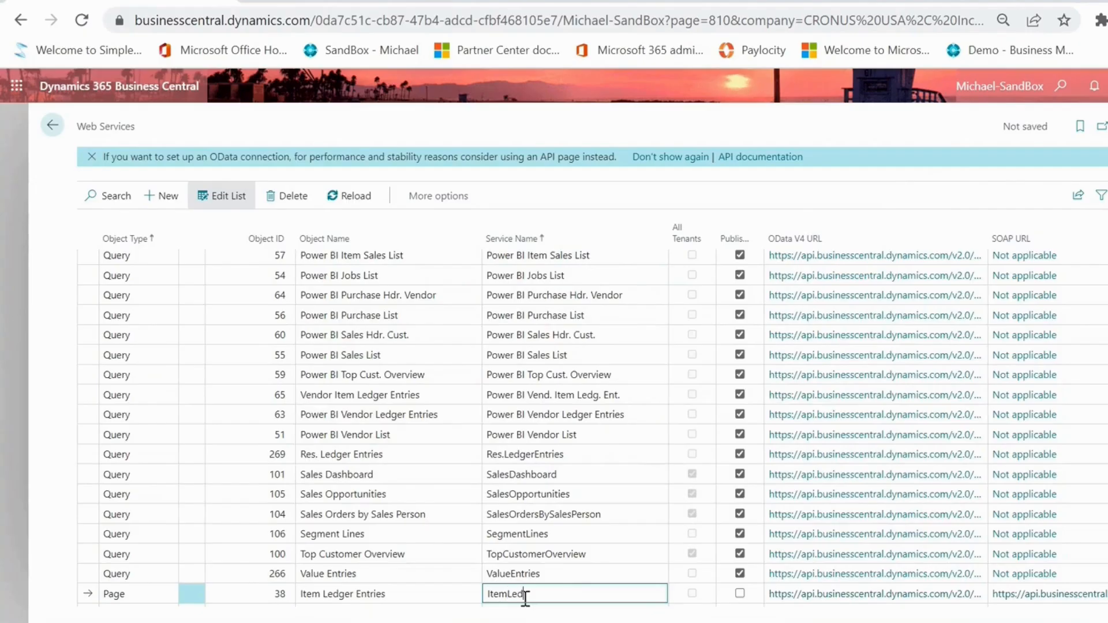
pyautogui.write('gerEntgries')
pyautogui.press('BackSpace')
pyautogui.press('BackSpace')
pyautogui.press('BackSpace')
pyautogui.press('BackSpace')
pyautogui.press('BackSpace')
pyautogui.write('reiesDemoRepo')
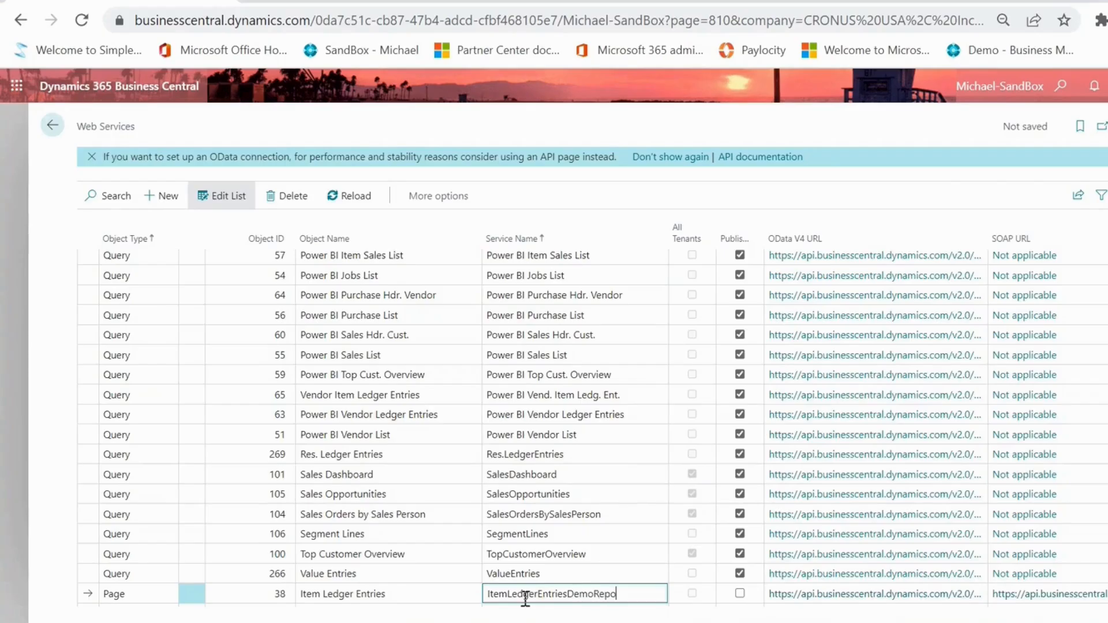
pyautogui.write('rt')
pyautogui.press('Tab')
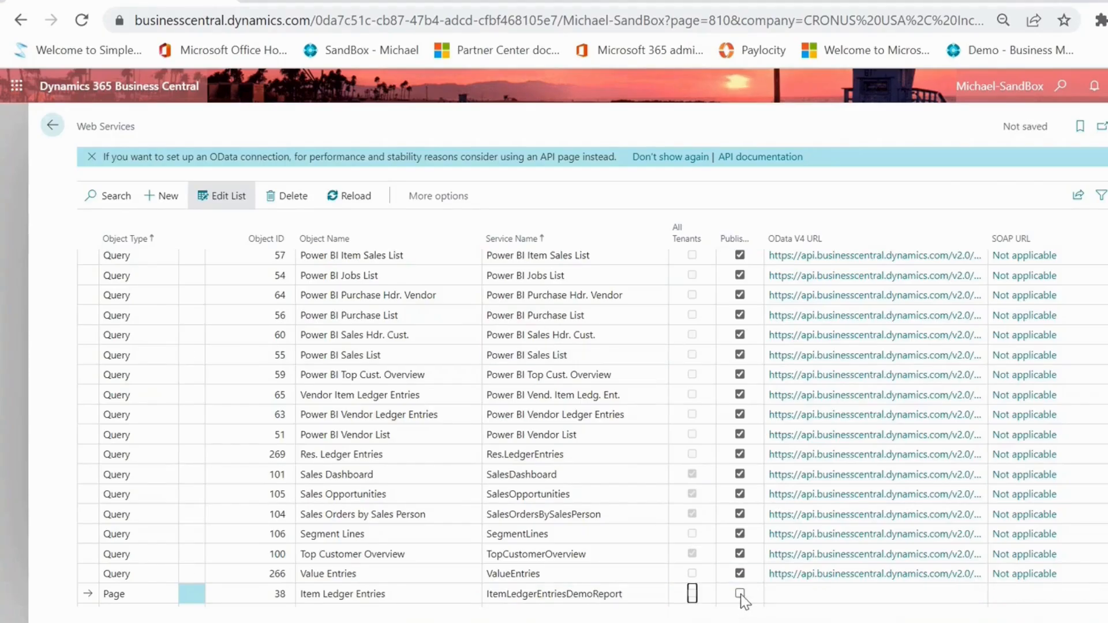
# Step: Publish the ItemLedgerEntriesDemoReport web service and copy its OData V4 URL
pyautogui.click(740, 594)
pyautogui.click(643, 574)
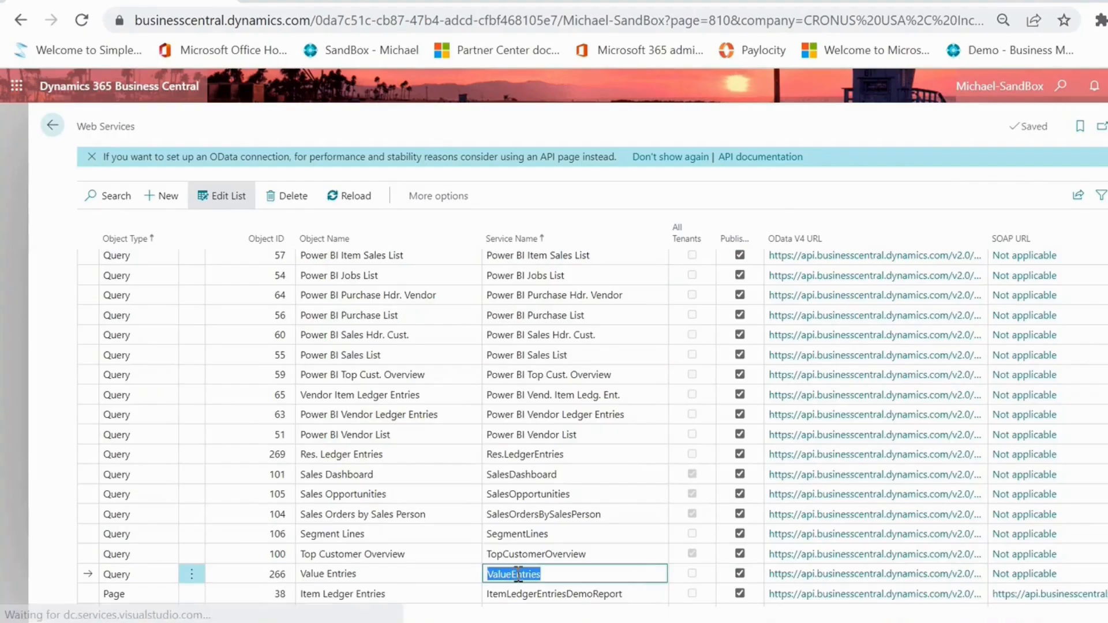
pyautogui.click(545, 595)
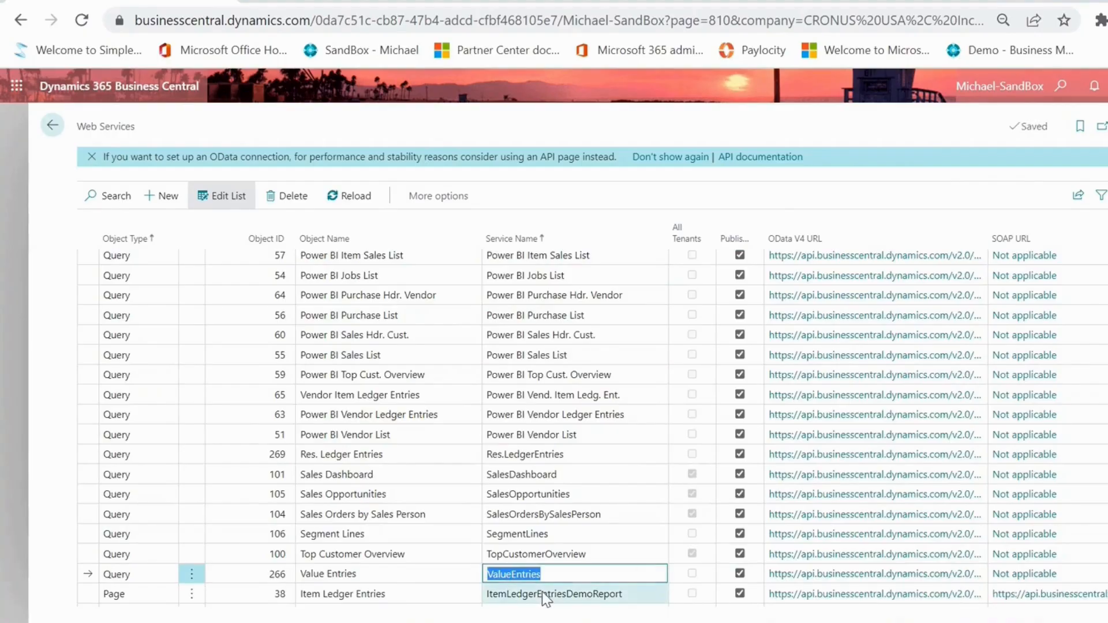
pyautogui.click(791, 600)
pyautogui.rightClick(790, 601)
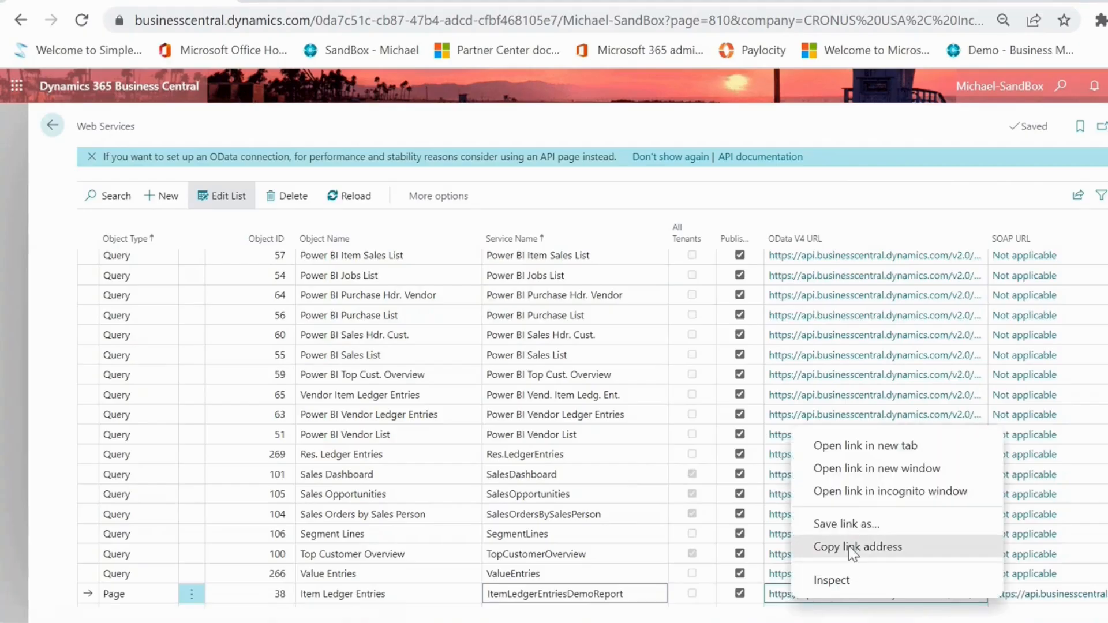
pyautogui.click(820, 548)
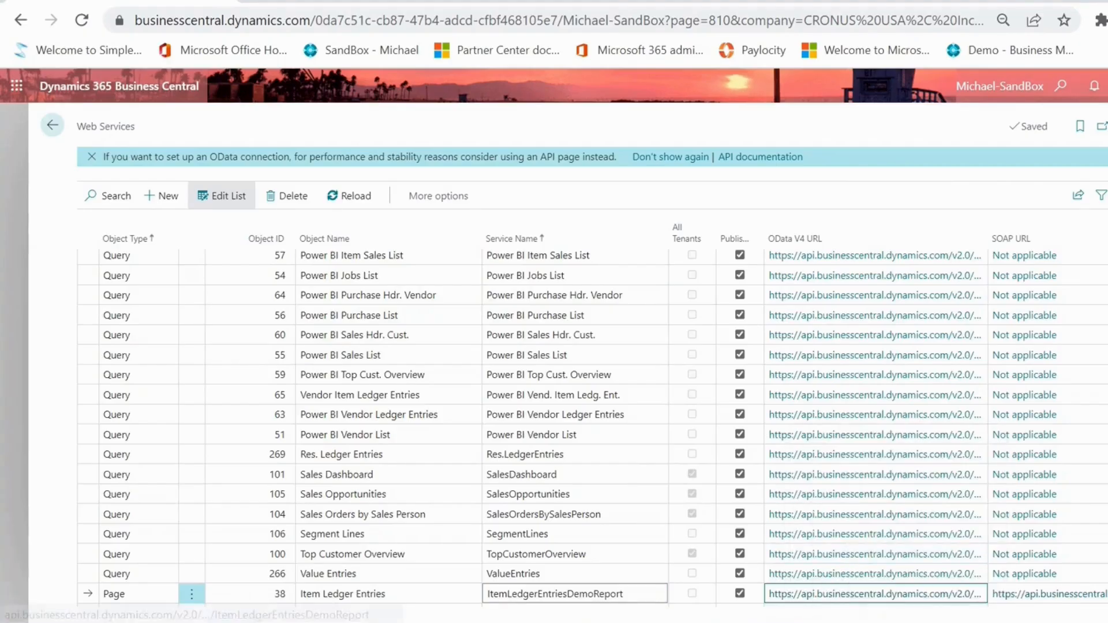
# Step: Switch to Excel and try to connect to an OData feed using the copied ItemLedgerEntriesDemoReport URL
pyautogui.hotkey('alt', 'Tab')
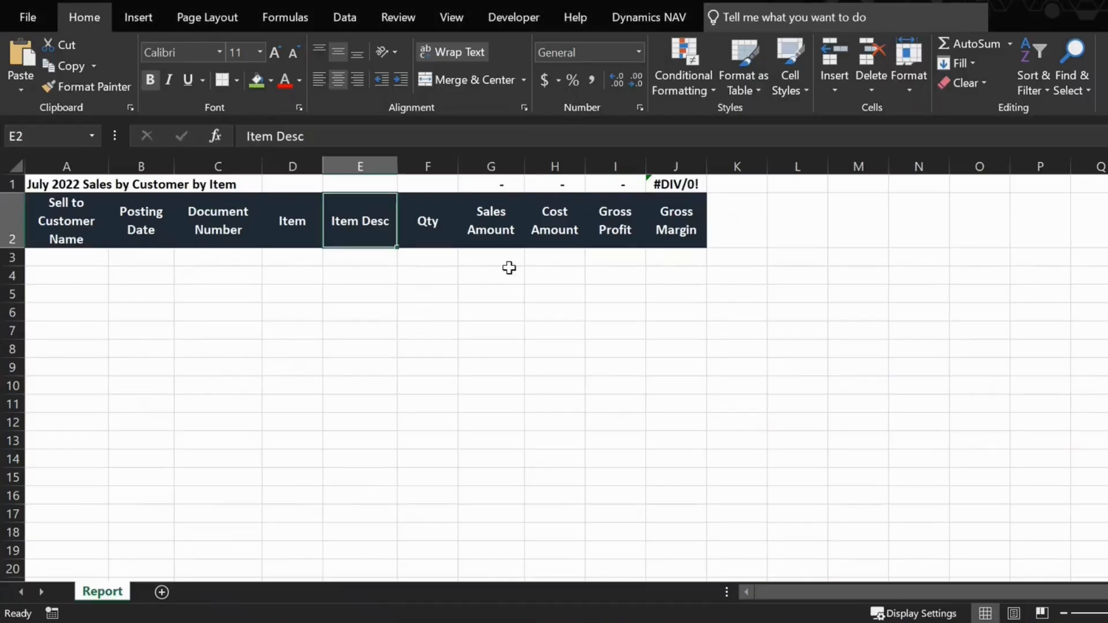
pyautogui.click(349, 12)
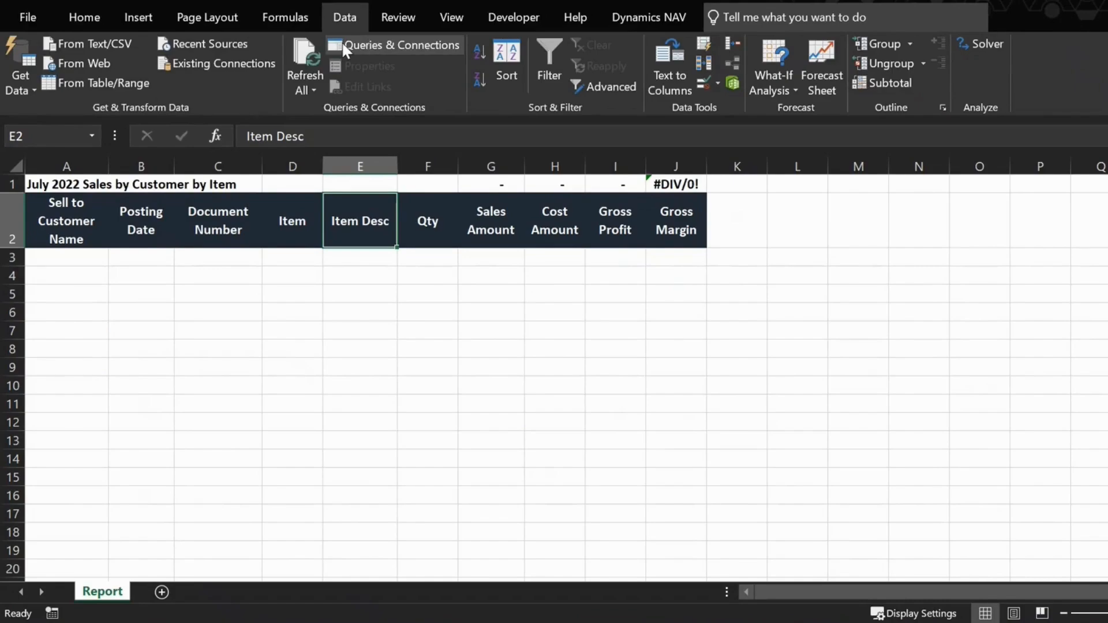
pyautogui.click(22, 81)
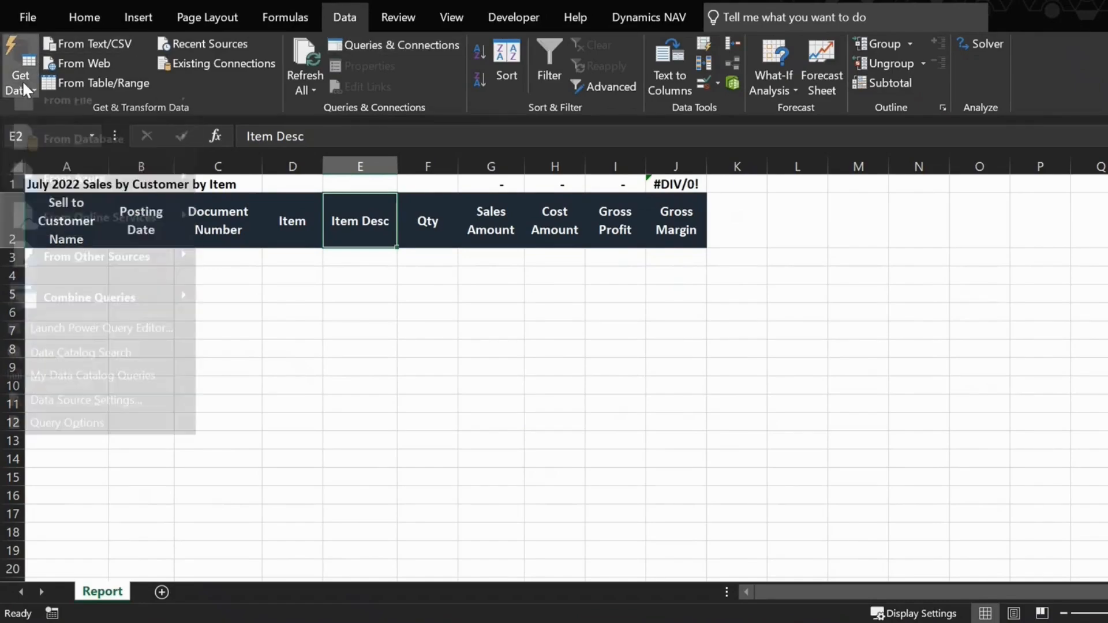
pyautogui.moveTo(90, 289)
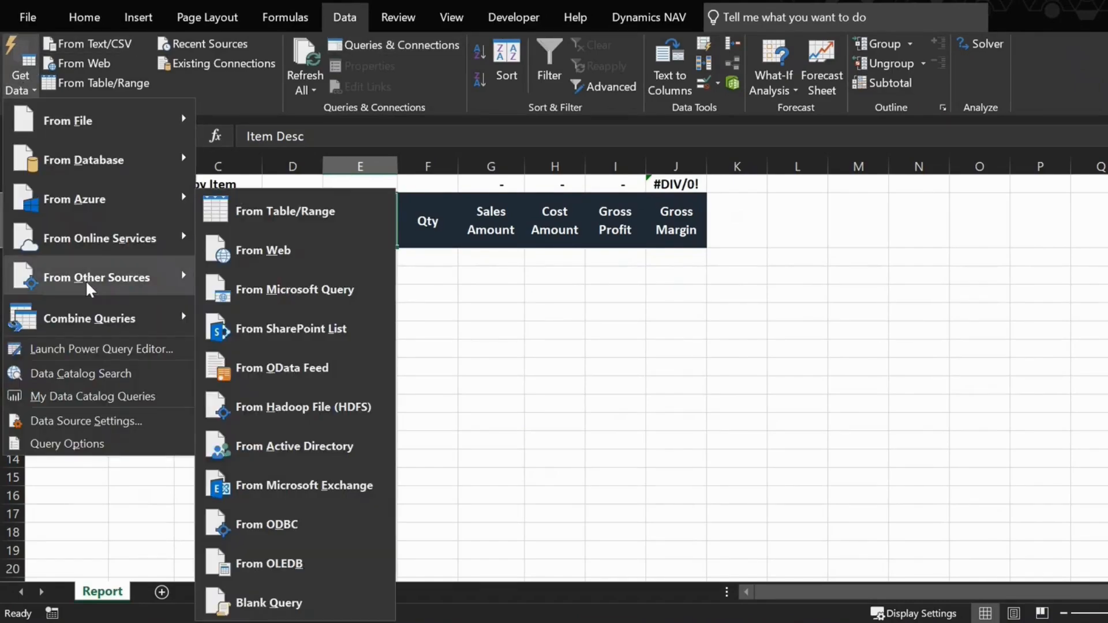
pyautogui.click(294, 371)
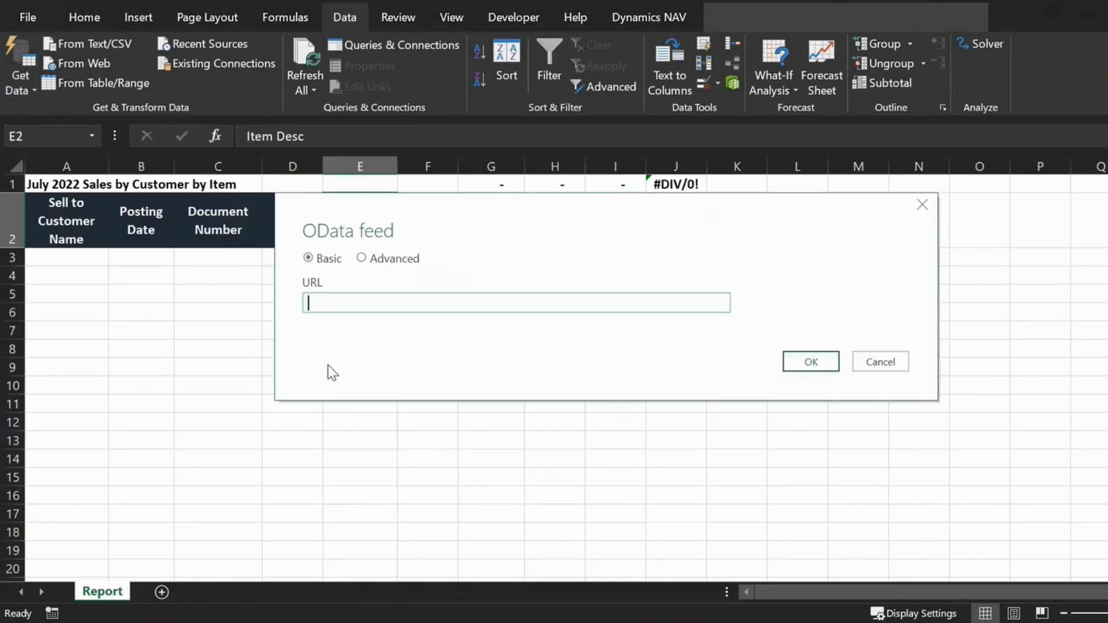
pyautogui.rightClick(351, 304)
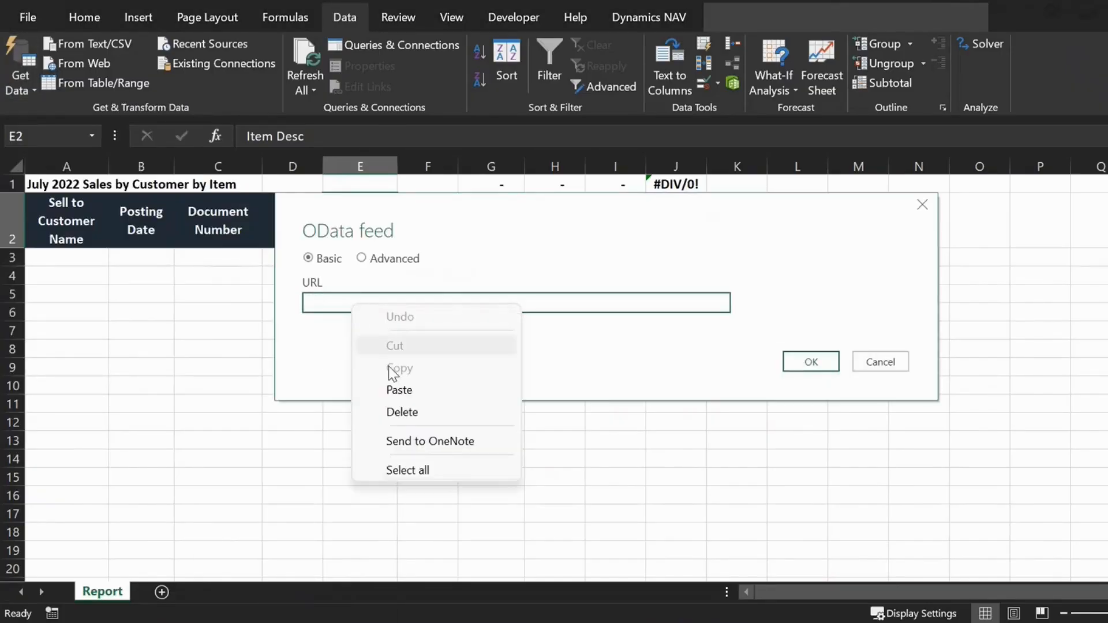
pyautogui.click(395, 391)
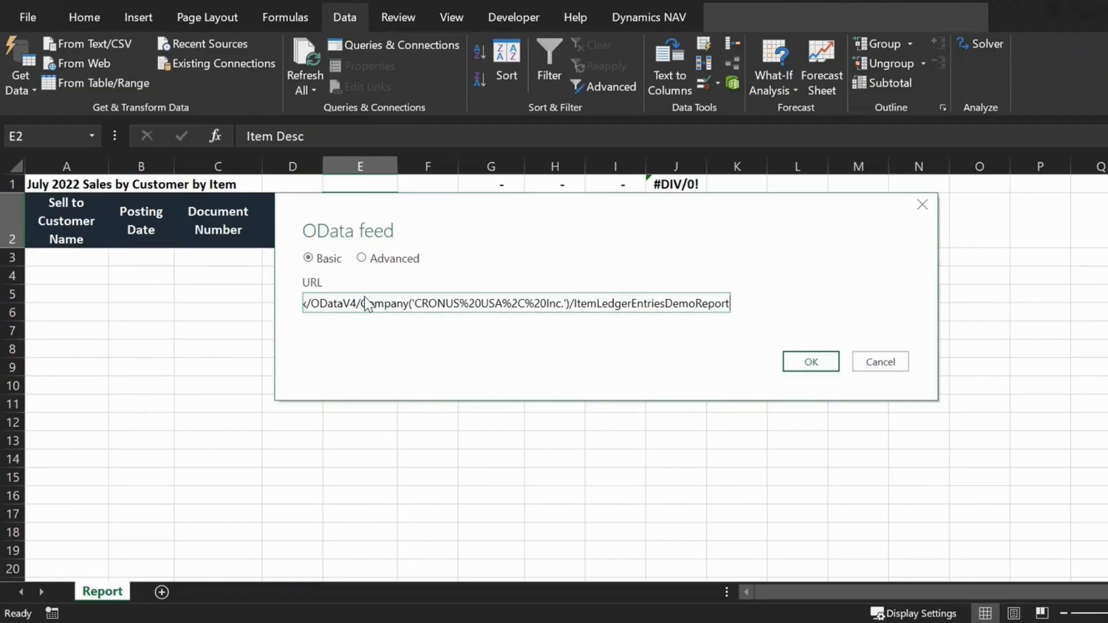
pyautogui.click(808, 362)
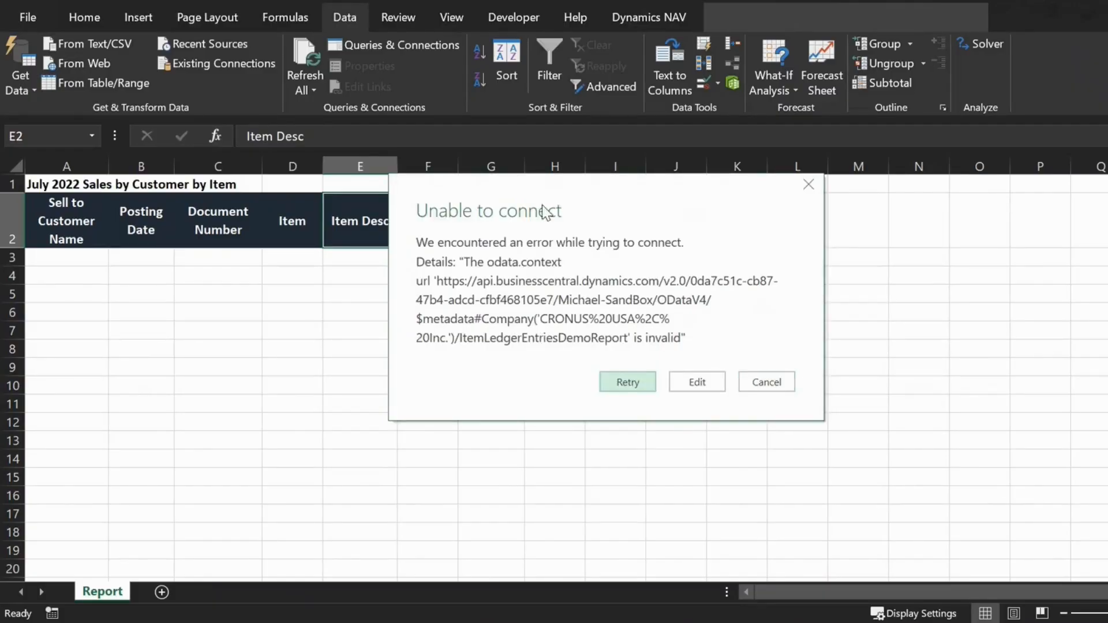
pyautogui.click(777, 383)
pyautogui.click(20, 70)
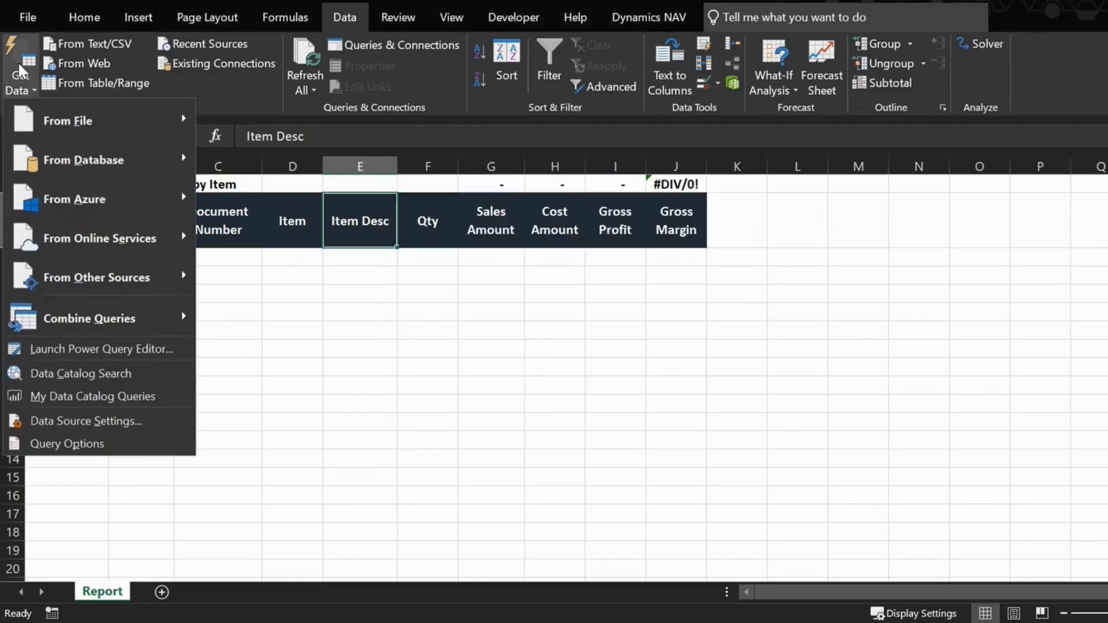
pyautogui.click(66, 421)
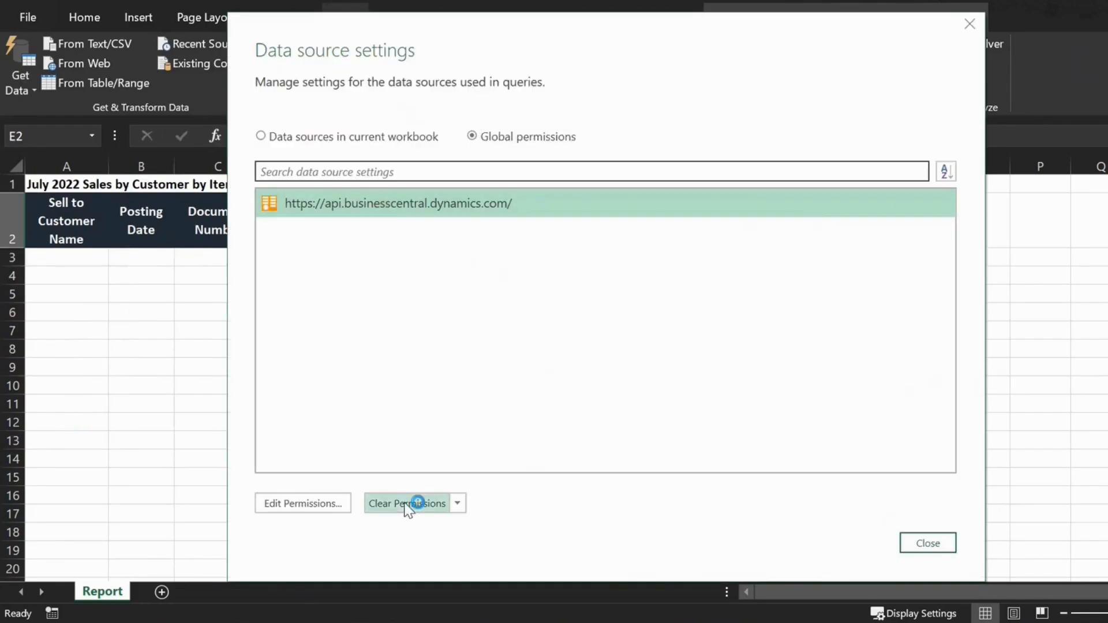
pyautogui.click(412, 503)
pyautogui.click(709, 346)
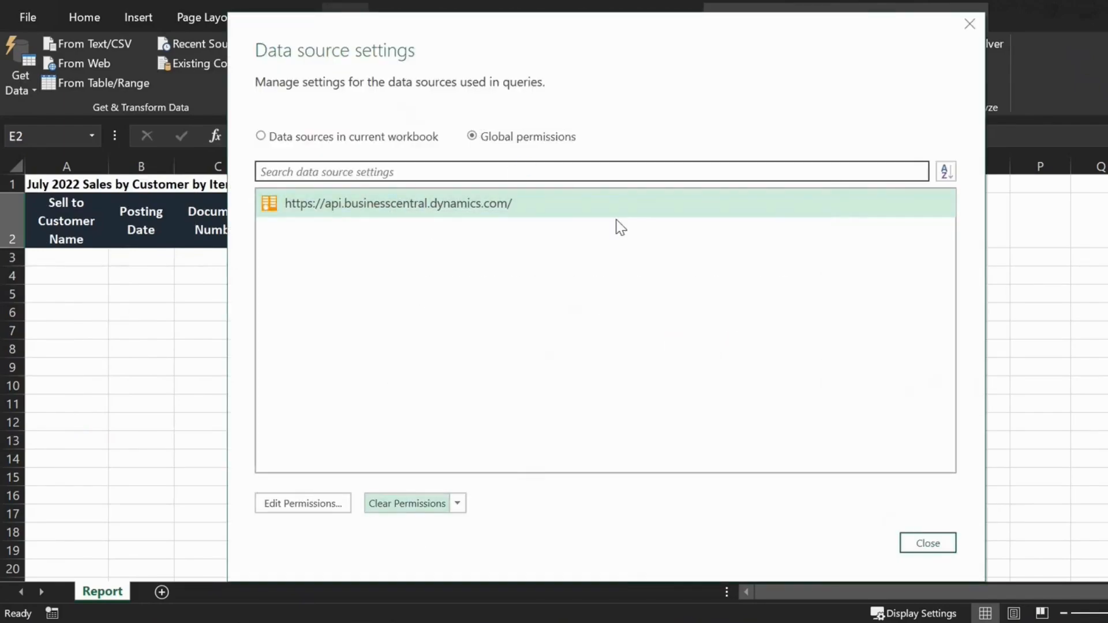
pyautogui.click(930, 546)
# Step: Clear the data cache in the global Data Load query options
pyautogui.click(11, 92)
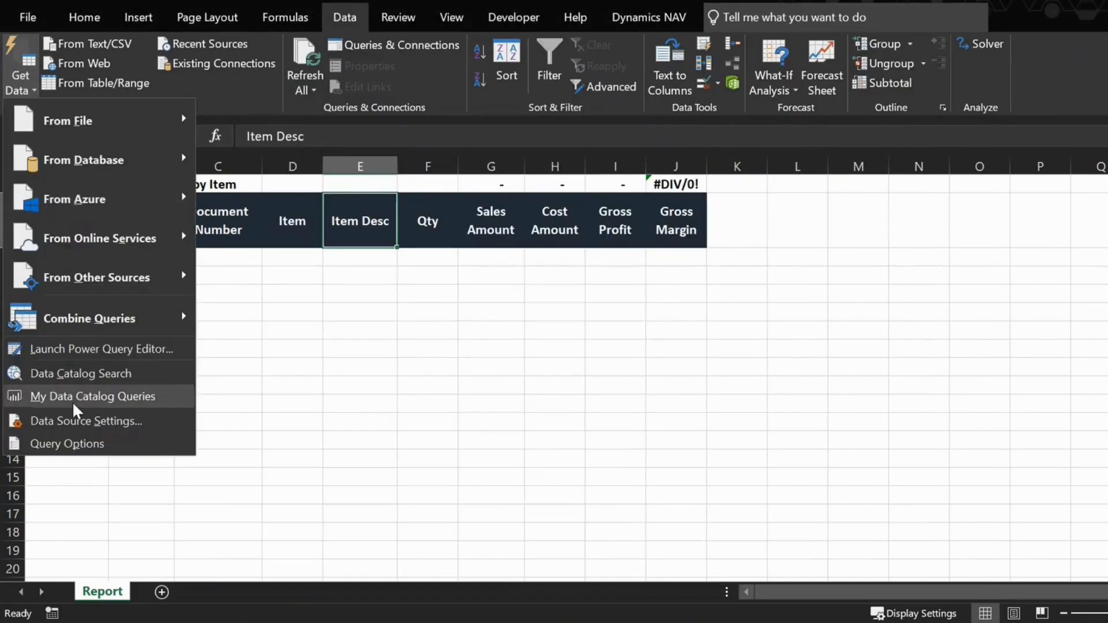
pyautogui.click(69, 445)
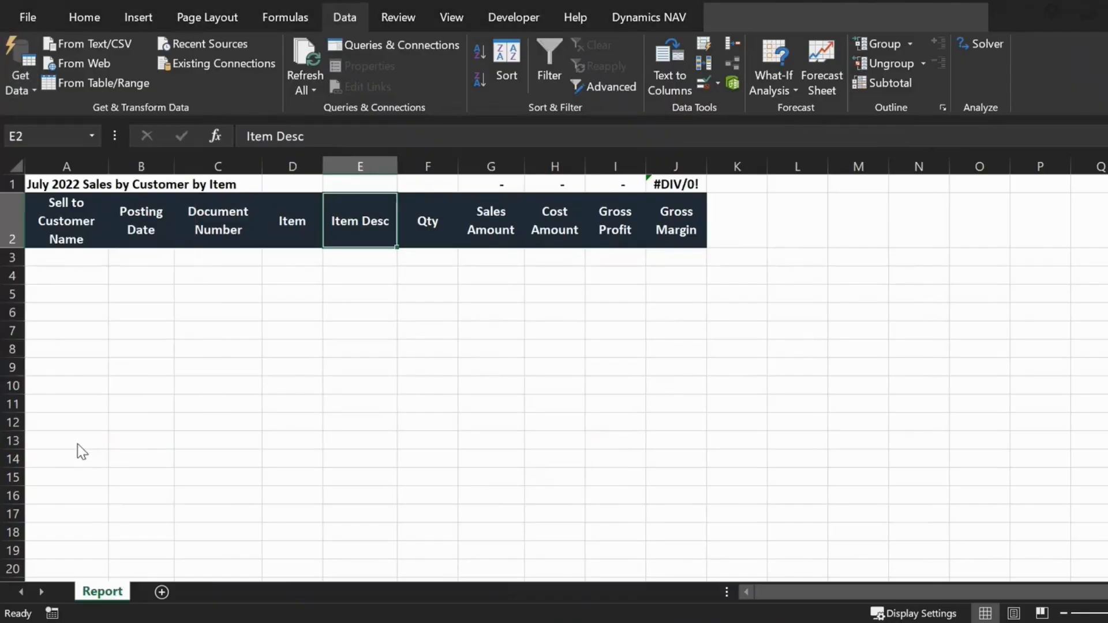
pyautogui.scroll(-5, 799, 368)
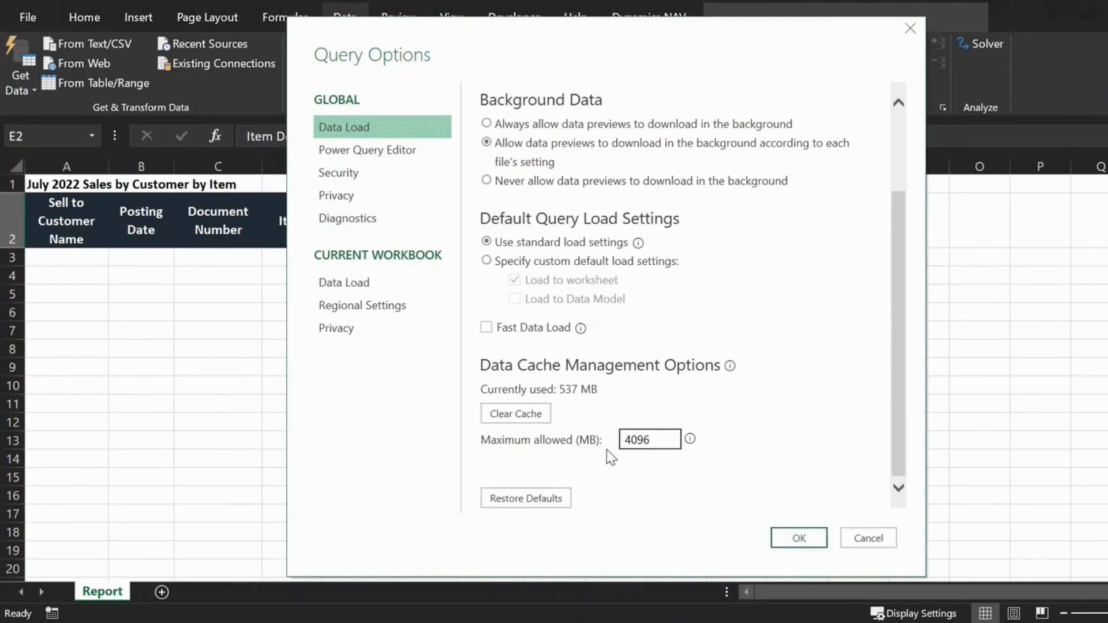
pyautogui.click(528, 412)
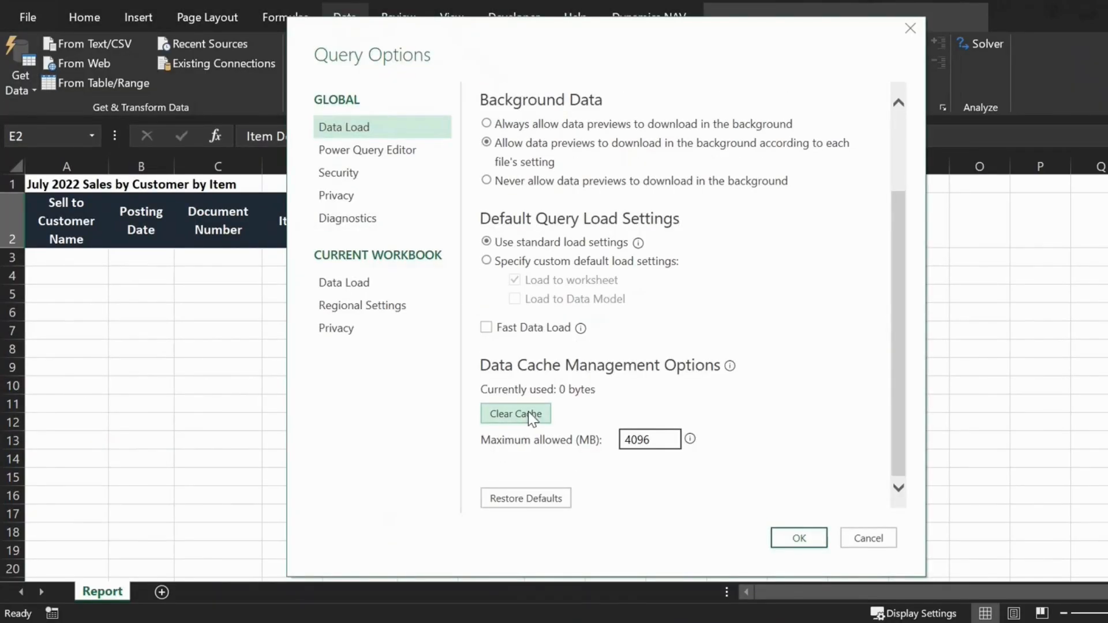
pyautogui.click(799, 538)
# Step: Create an OData feed query using the copied ItemLedgerEntriesDemoReport URL
pyautogui.click(22, 78)
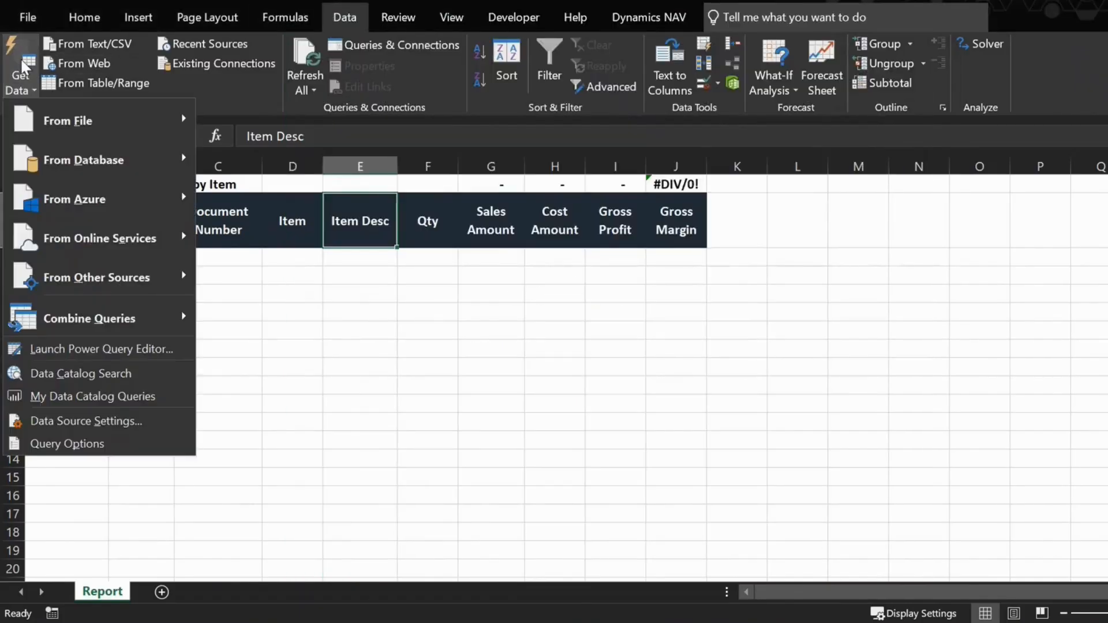
pyautogui.moveTo(58, 282)
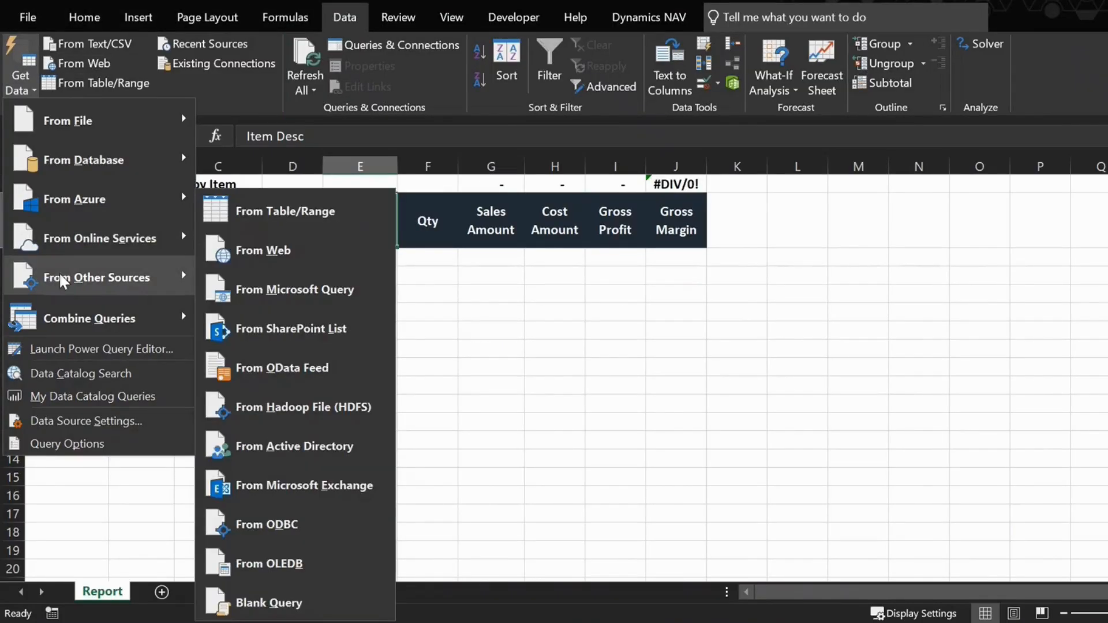
pyautogui.click(302, 366)
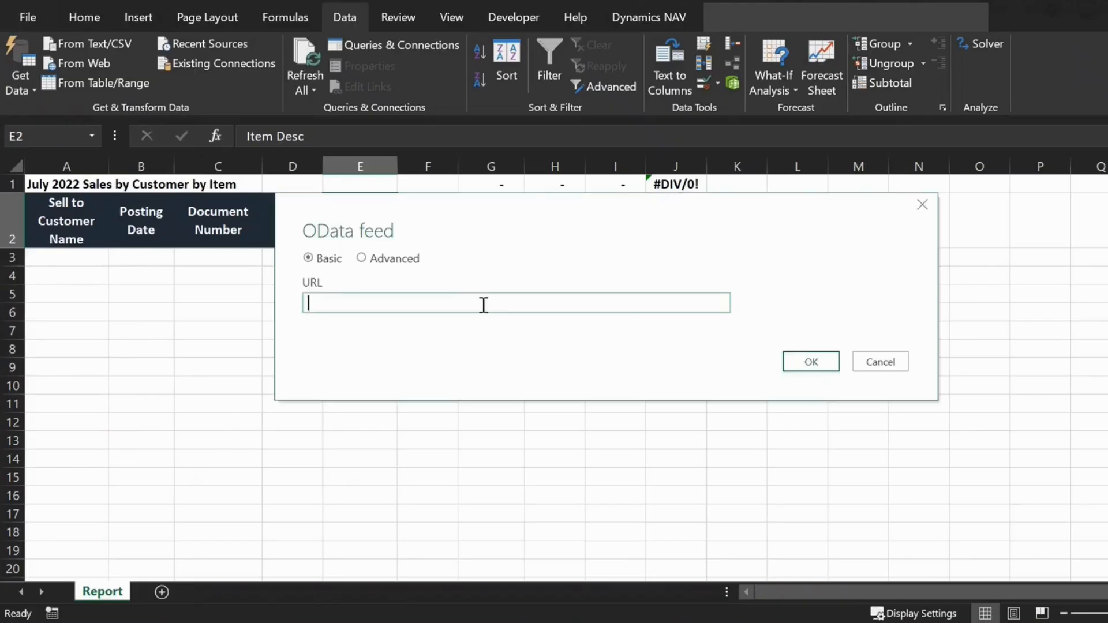
pyautogui.rightClick(465, 303)
pyautogui.click(547, 384)
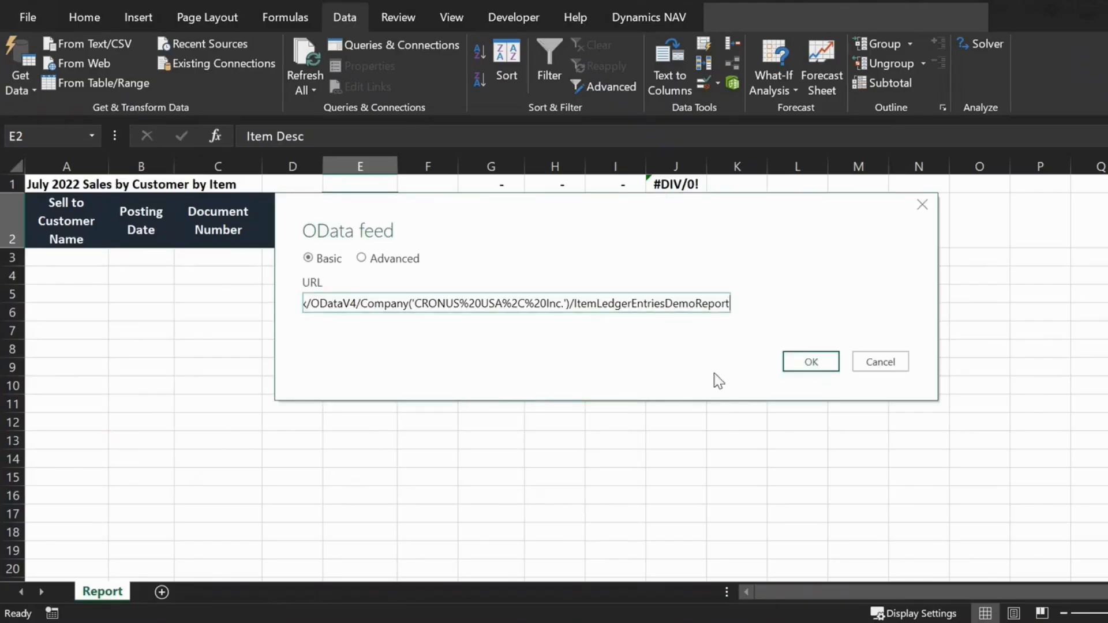
pyautogui.click(811, 365)
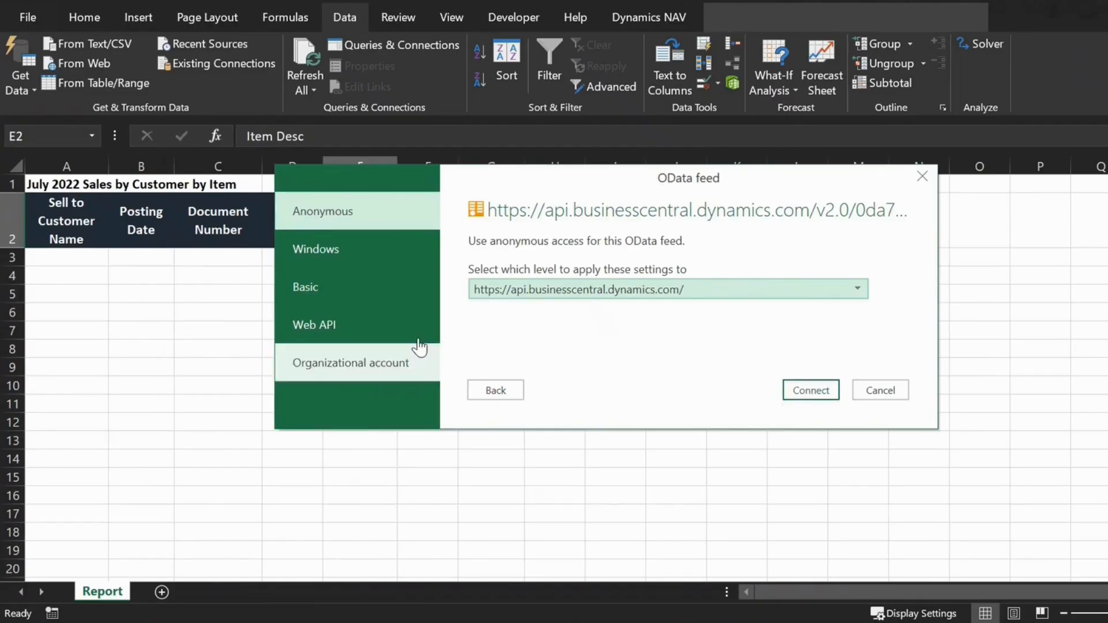
# Step: Connect to the feed by signing in with the organizational account, and open its data for transformation in Power Query
pyautogui.click(348, 376)
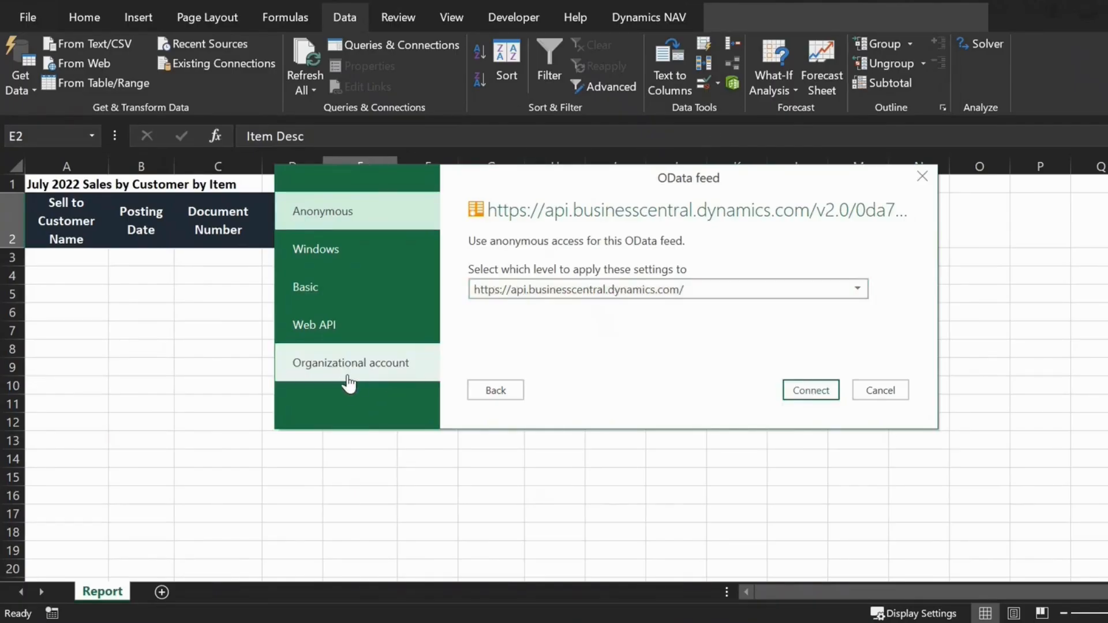
pyautogui.click(496, 269)
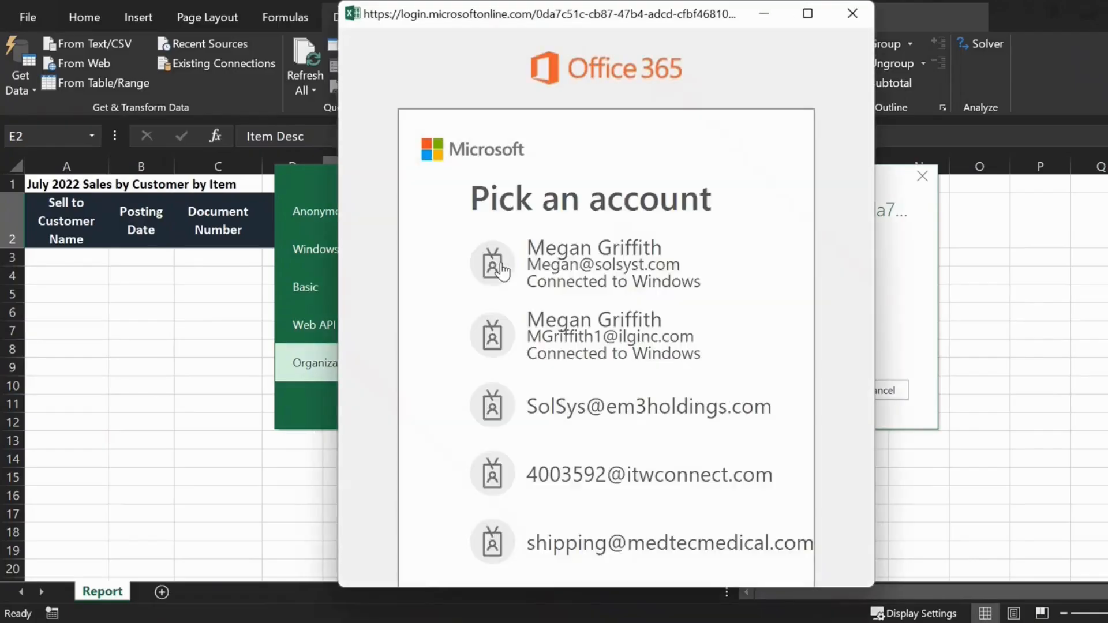
pyautogui.click(573, 267)
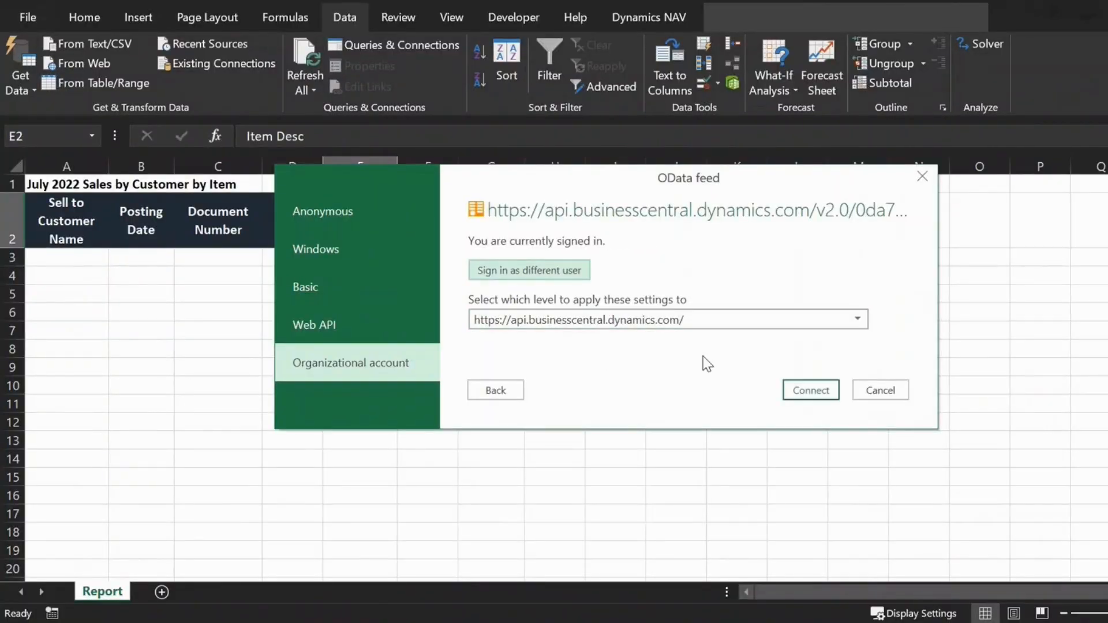
pyautogui.click(814, 389)
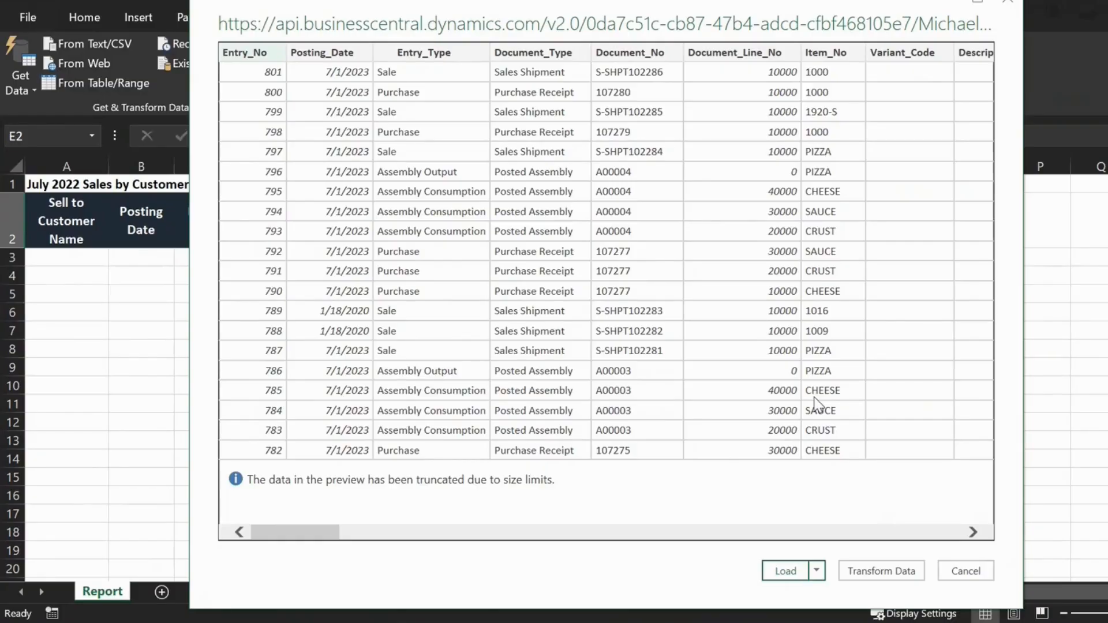
pyautogui.click(871, 569)
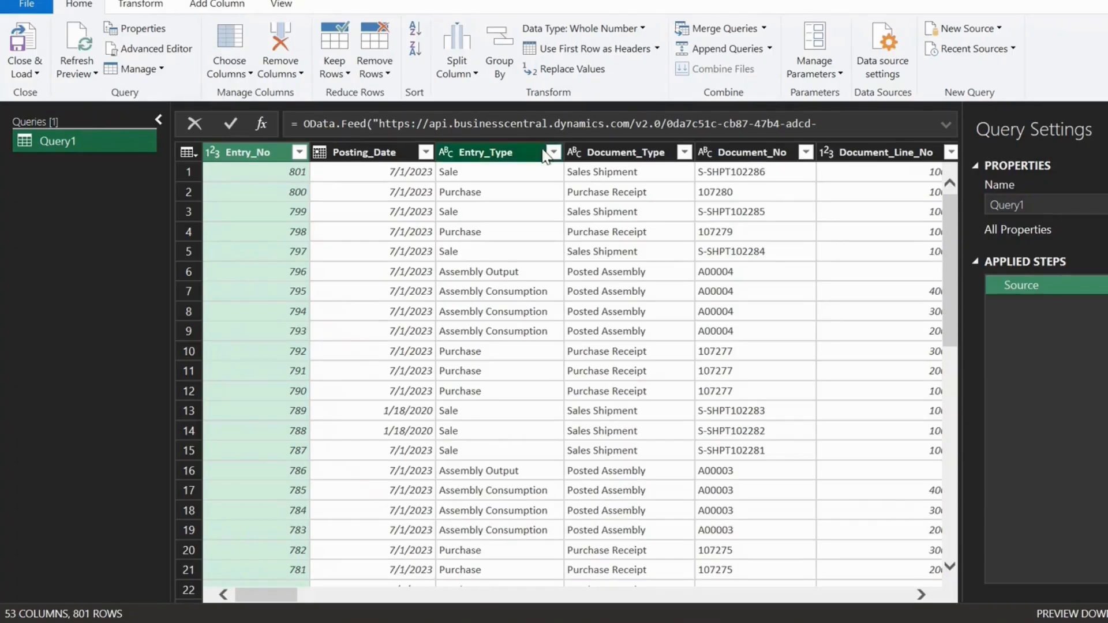
# Step: Filter the Posting_Date column to dates from 7/1/2022 through 7/31/2022 inclusive
pyautogui.click(426, 153)
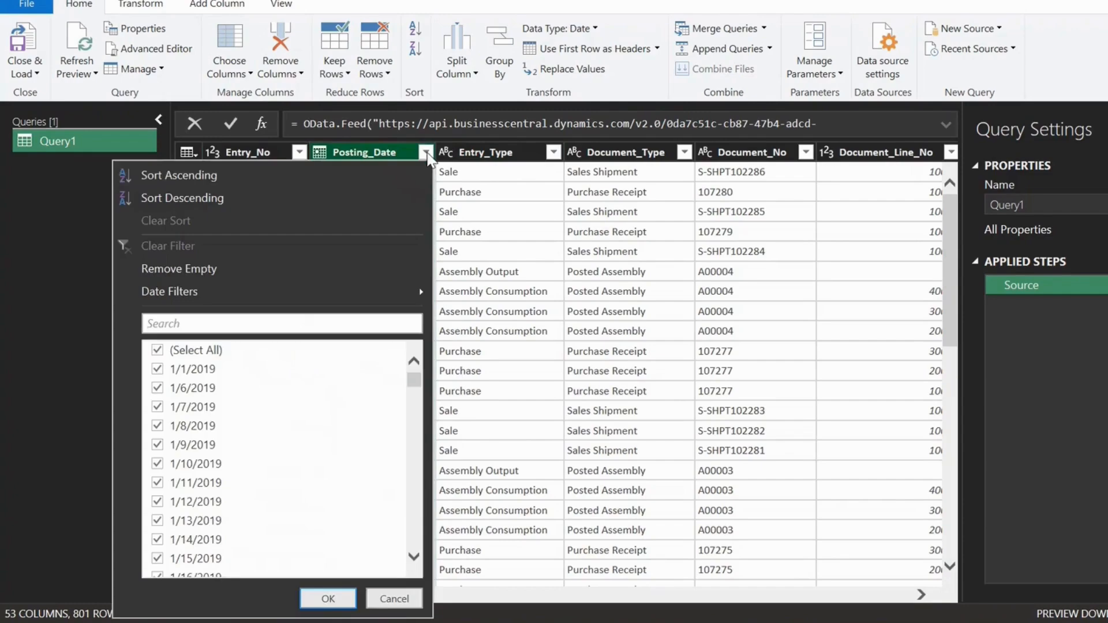
pyautogui.moveTo(362, 292)
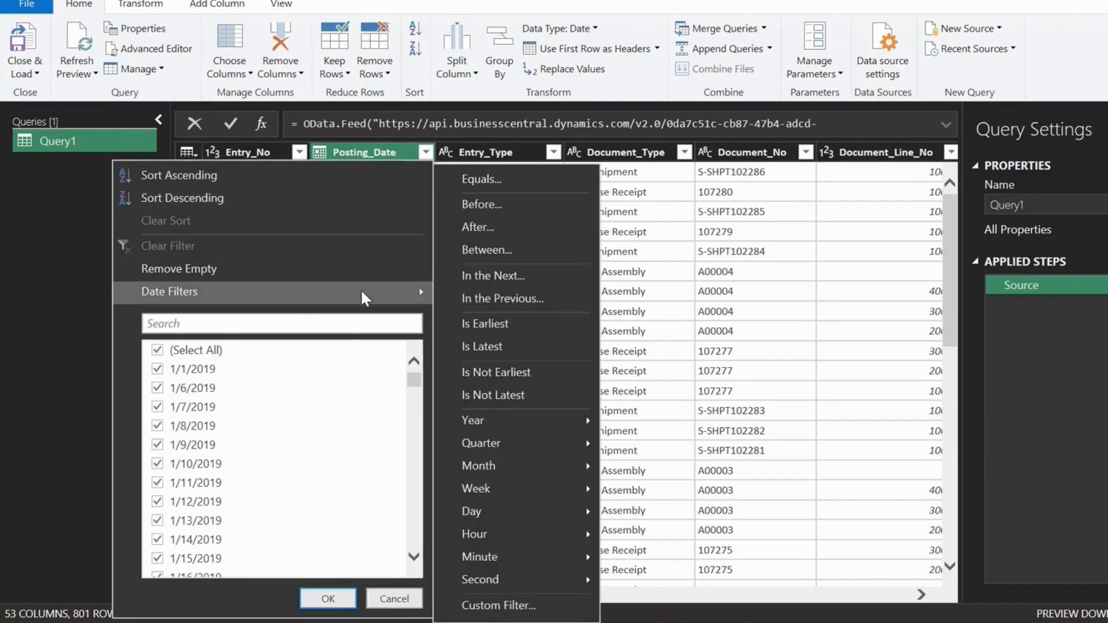
pyautogui.click(460, 249)
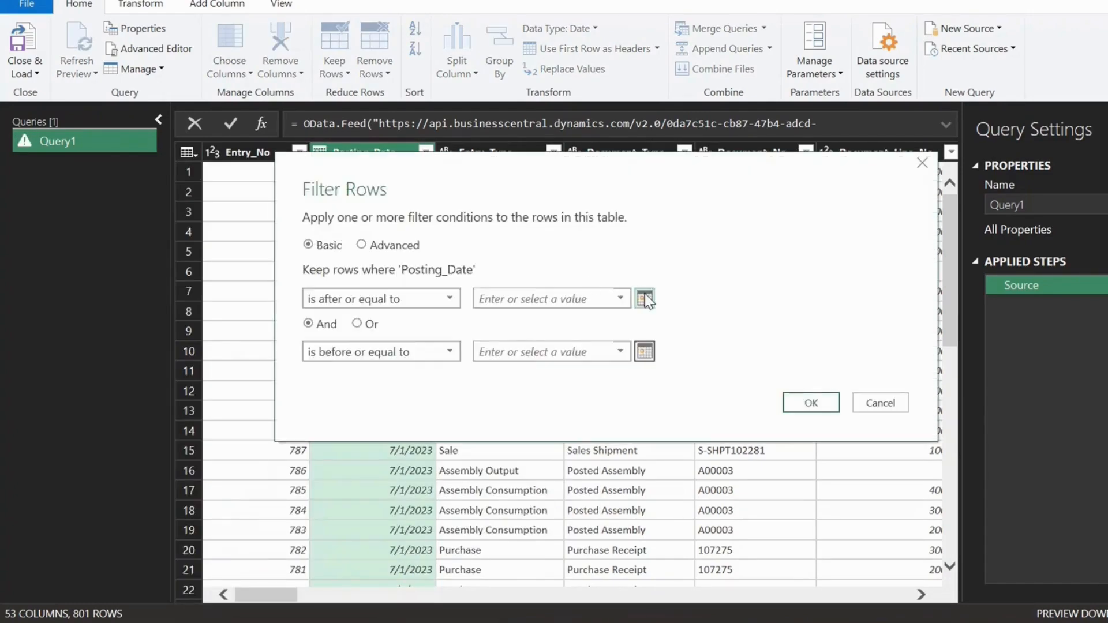
pyautogui.click(645, 299)
pyautogui.click(485, 321)
pyautogui.click(485, 321)
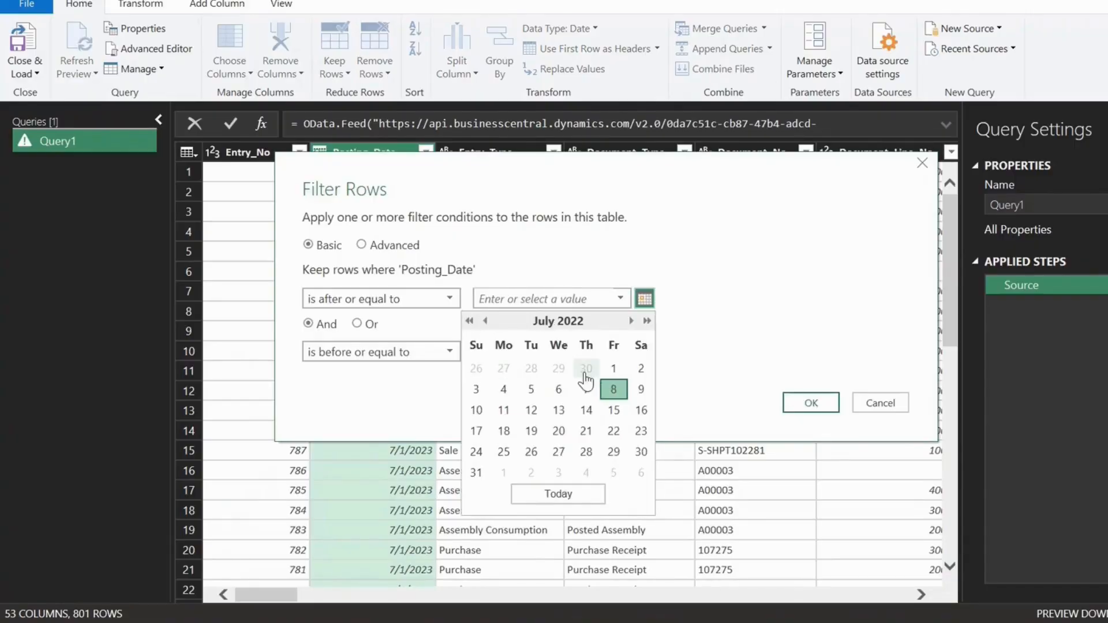
pyautogui.click(614, 371)
pyautogui.click(645, 351)
pyautogui.click(486, 374)
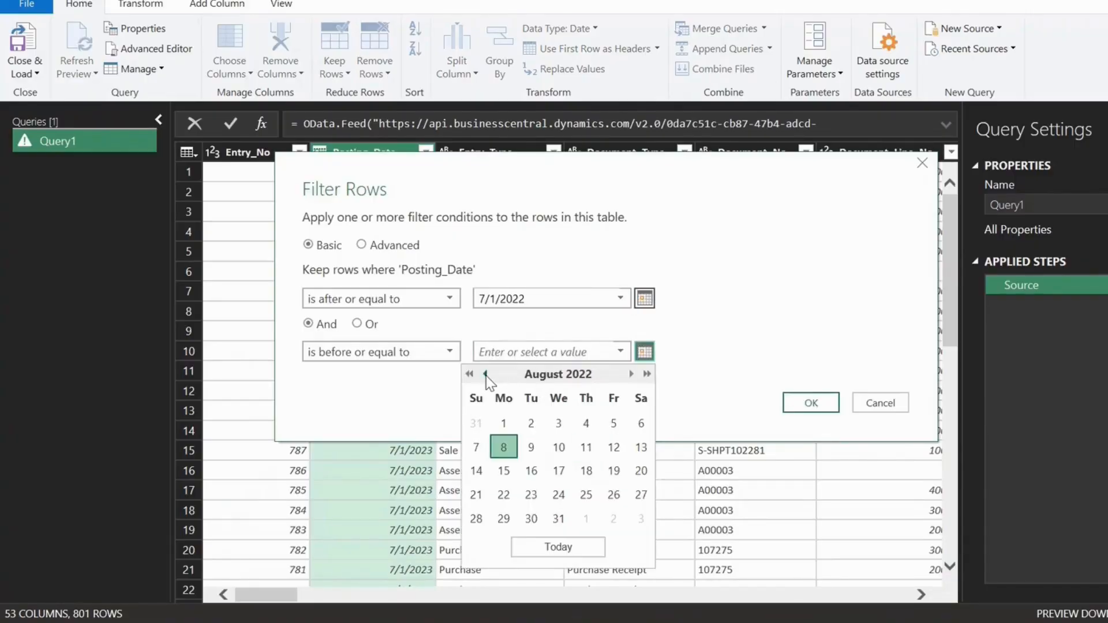
pyautogui.click(486, 374)
pyautogui.click(476, 526)
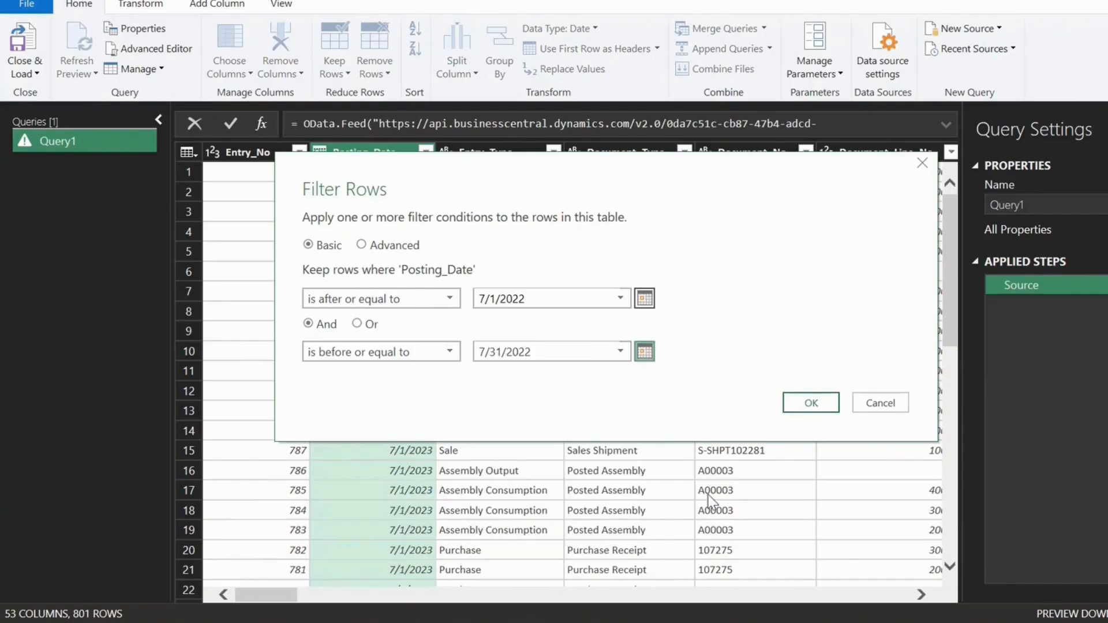
pyautogui.click(804, 406)
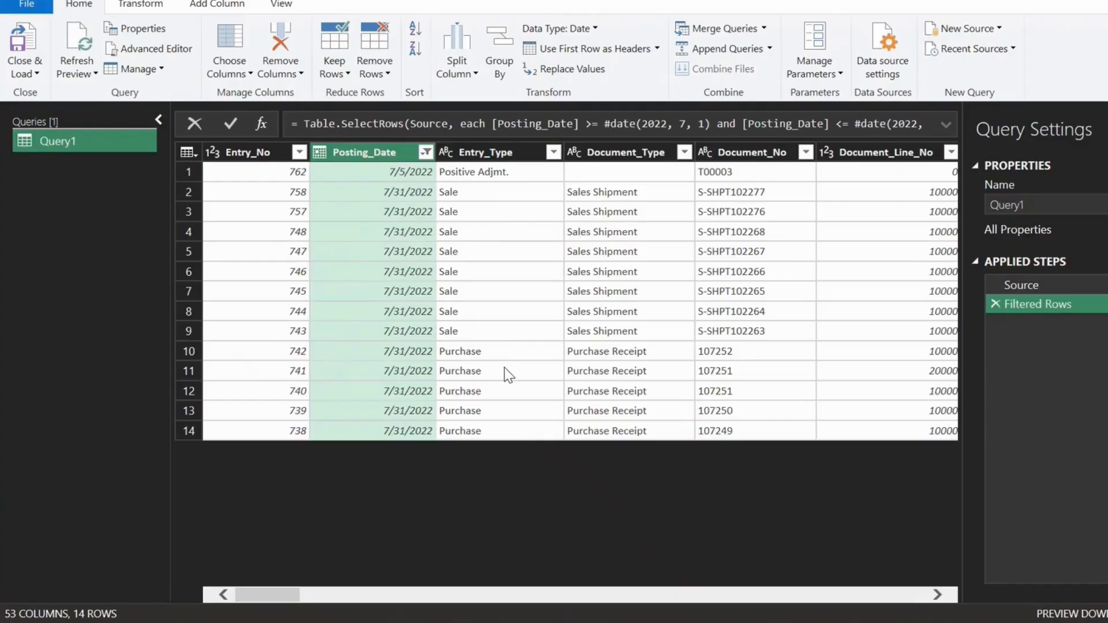
# Step: Filter the Entry_Type column to Sale only, and load the query into the workbook
pyautogui.click(553, 152)
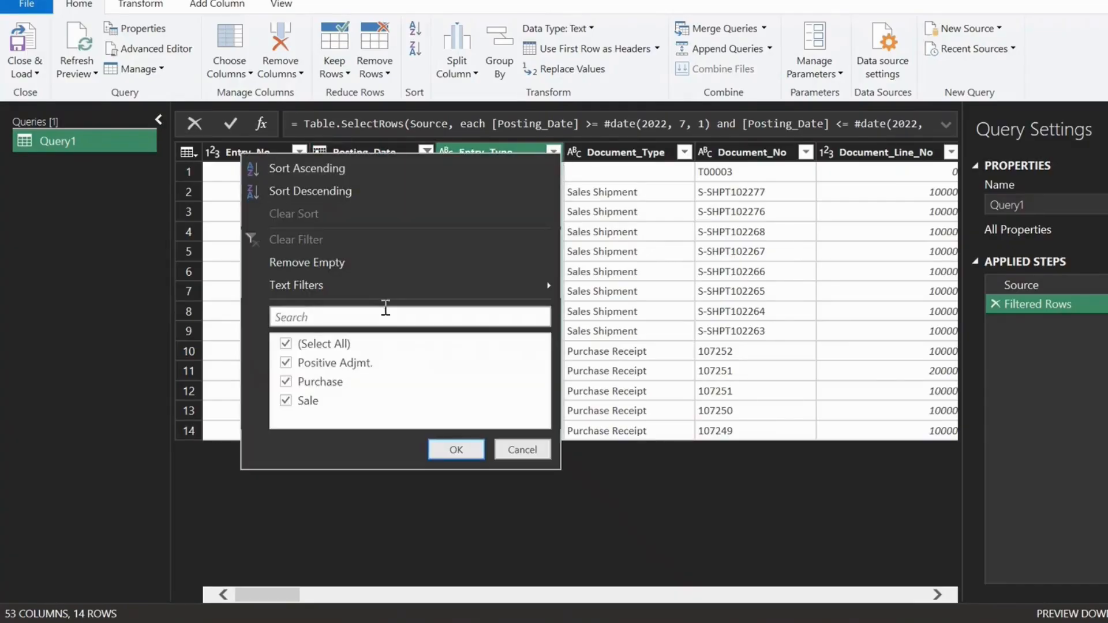
pyautogui.click(306, 364)
pyautogui.click(309, 382)
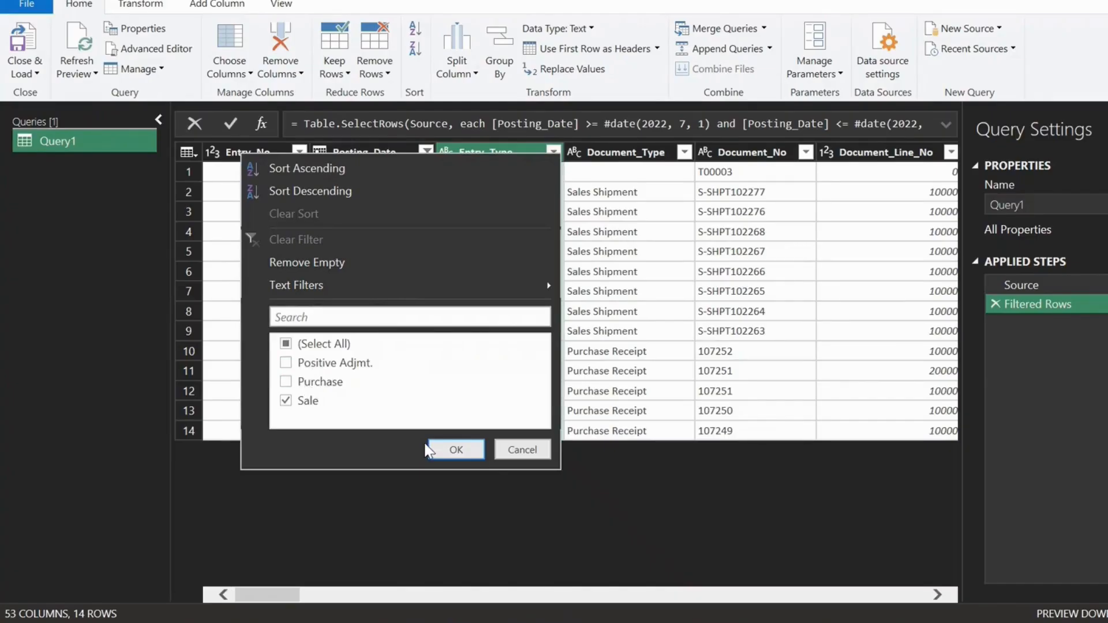
pyautogui.click(454, 451)
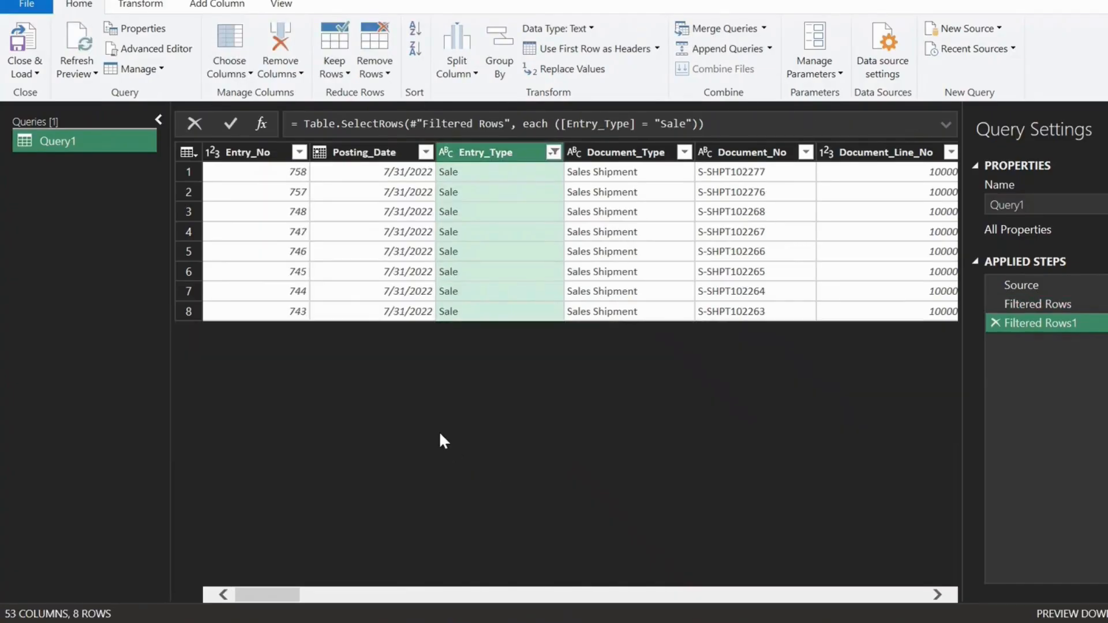
pyautogui.click(23, 36)
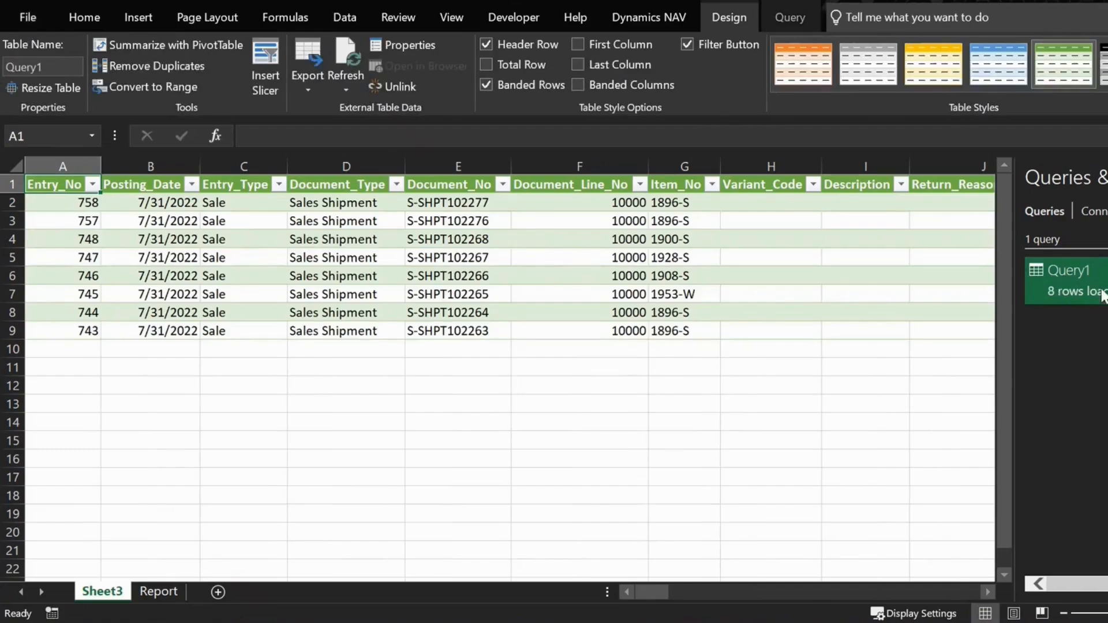
# Step: Rename the loaded Query1 query as item Ledger Ent
pyautogui.moveTo(1084, 288)
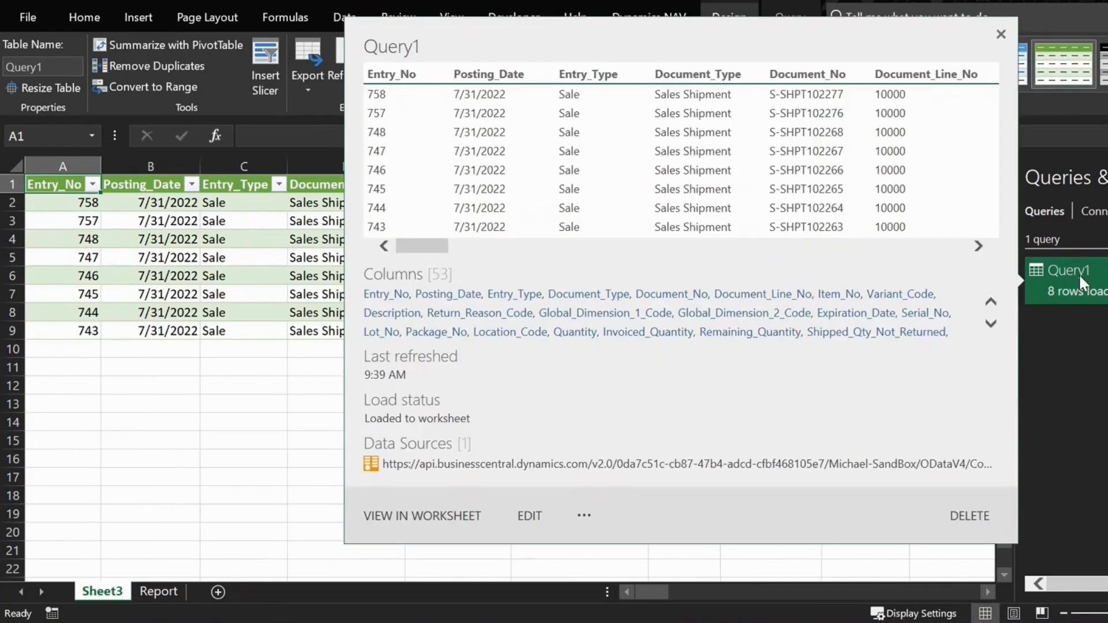
pyautogui.rightClick(1079, 272)
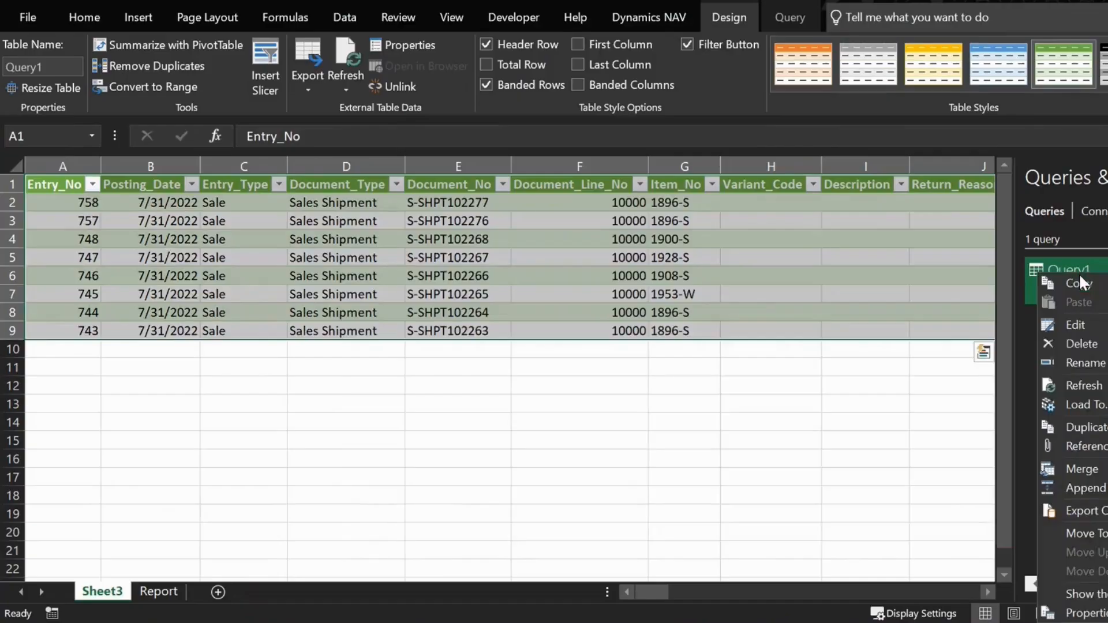
pyautogui.click(1083, 360)
pyautogui.write('item ')
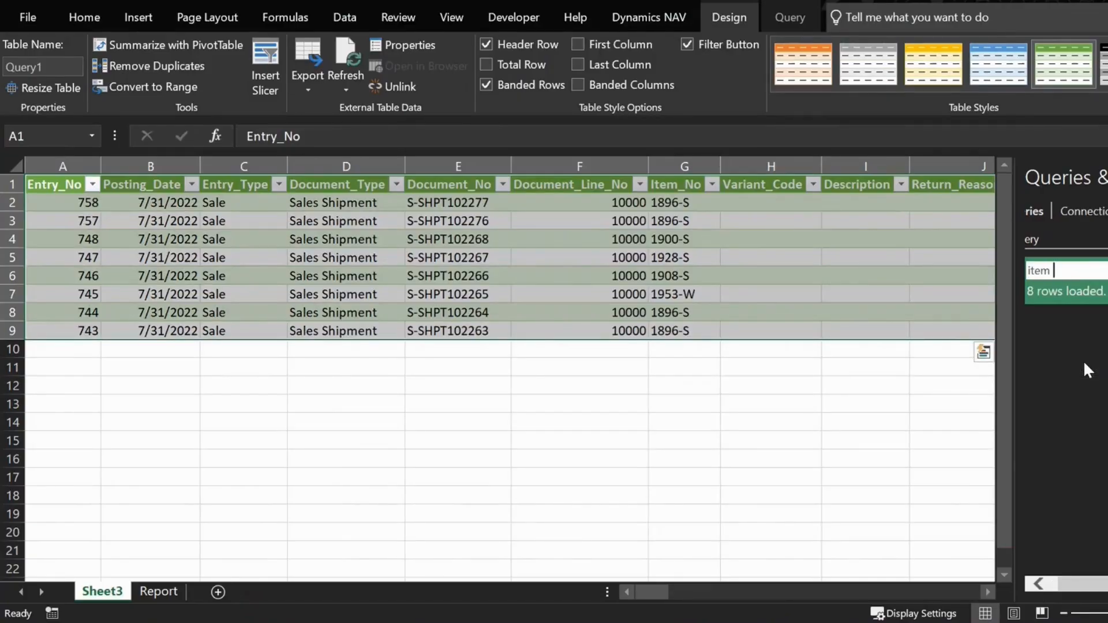
pyautogui.write('Ledger Ent')
# Step: Rename the Sheet3 worksheet as Item Ledger Entries and move it after the Report sheet
pyautogui.click(102, 592)
pyautogui.rightClick(101, 592)
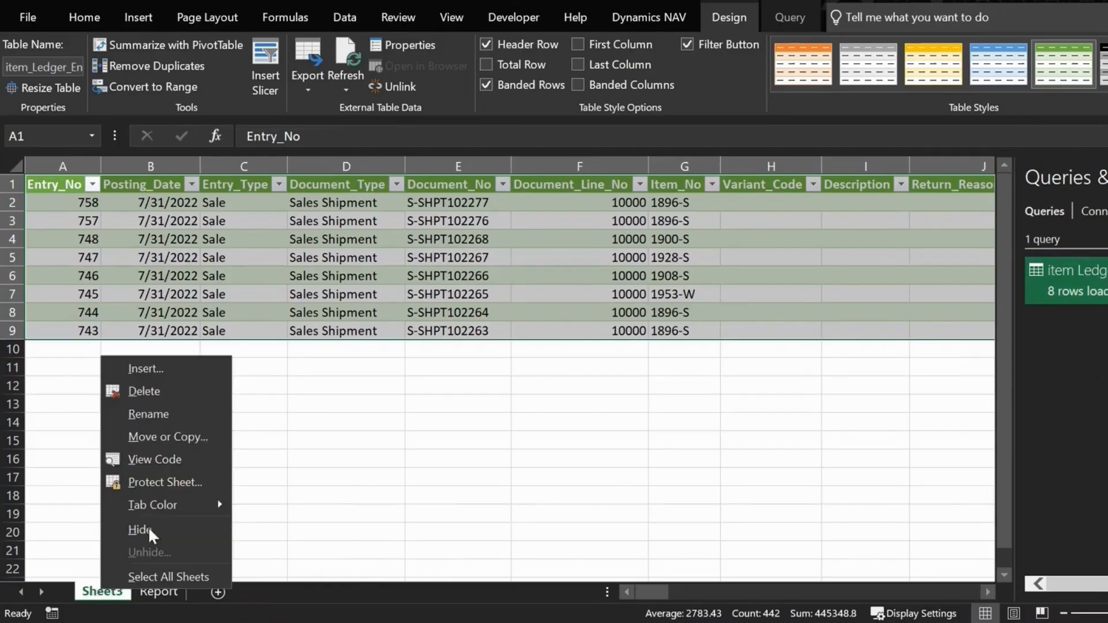
pyautogui.click(144, 415)
pyautogui.write('Item Led')
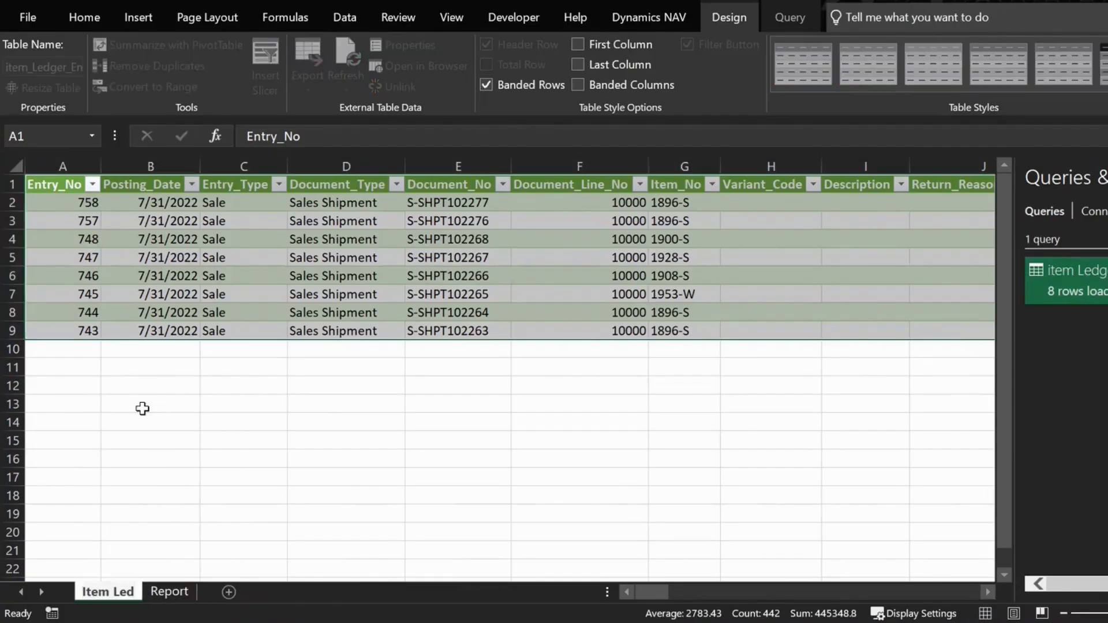
pyautogui.write('ger Entries')
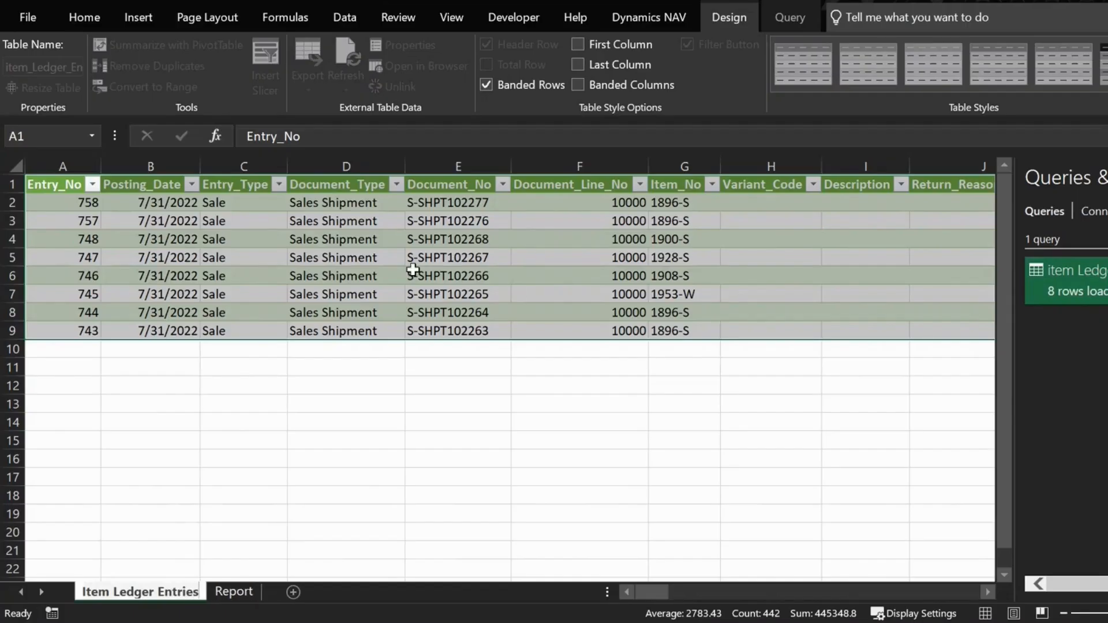
pyautogui.press('Return')
pyautogui.click(312, 407)
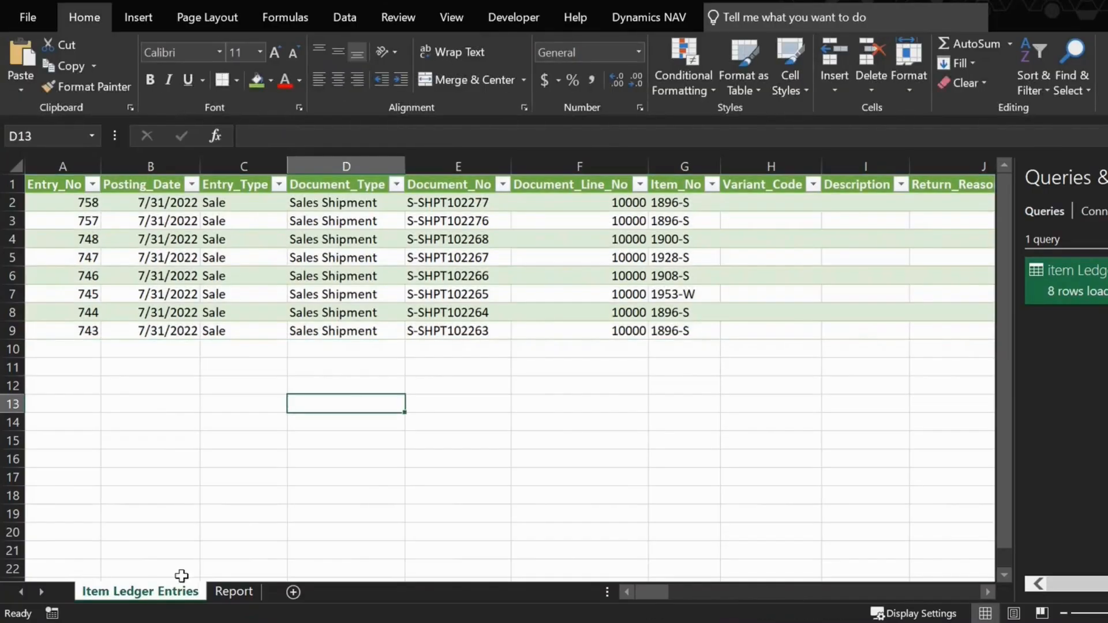
pyautogui.moveTo(177, 600); pyautogui.dragTo(271, 605)
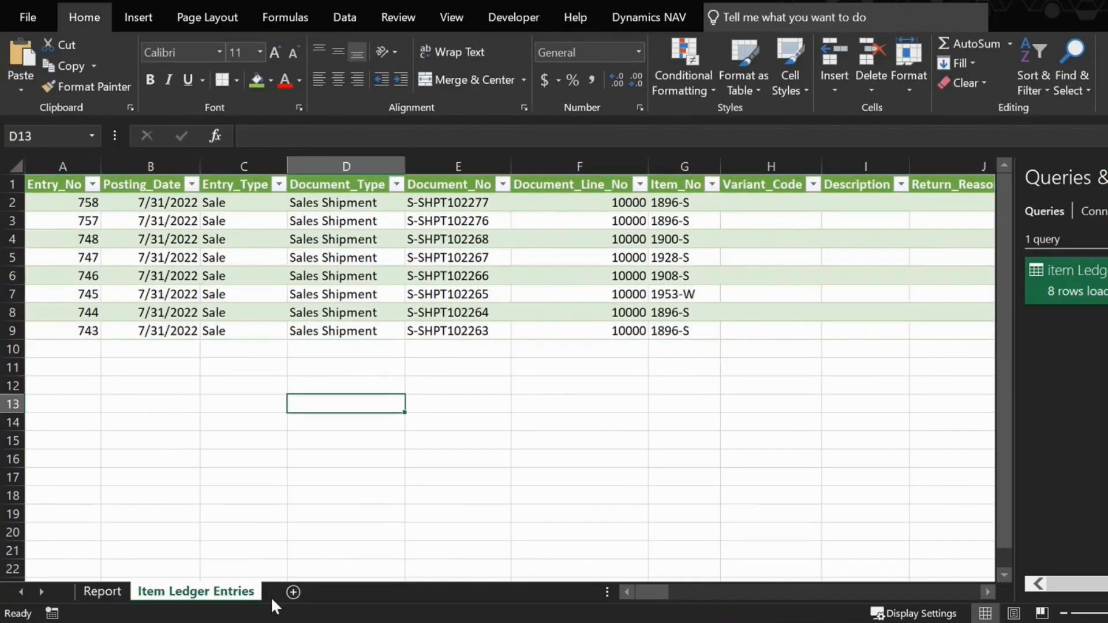
# Step: In the Report sheet's Posting Date cell B3, link to the first posting date, cell B2 of Item Ledger Entries
pyautogui.click(105, 592)
pyautogui.click(122, 256)
pyautogui.write('=')
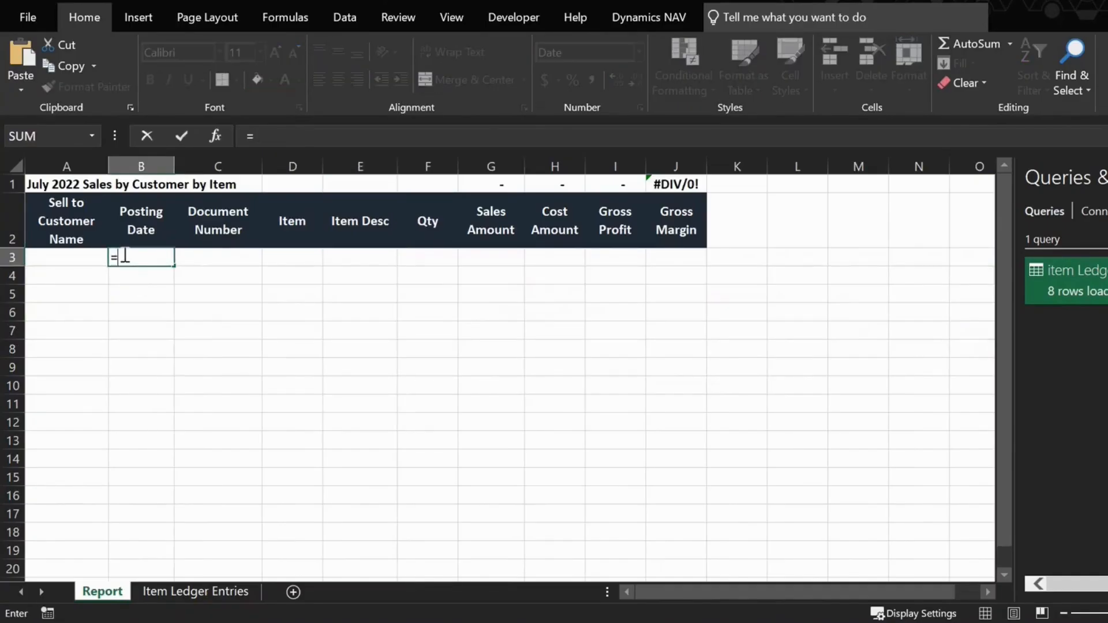
pyautogui.click(156, 592)
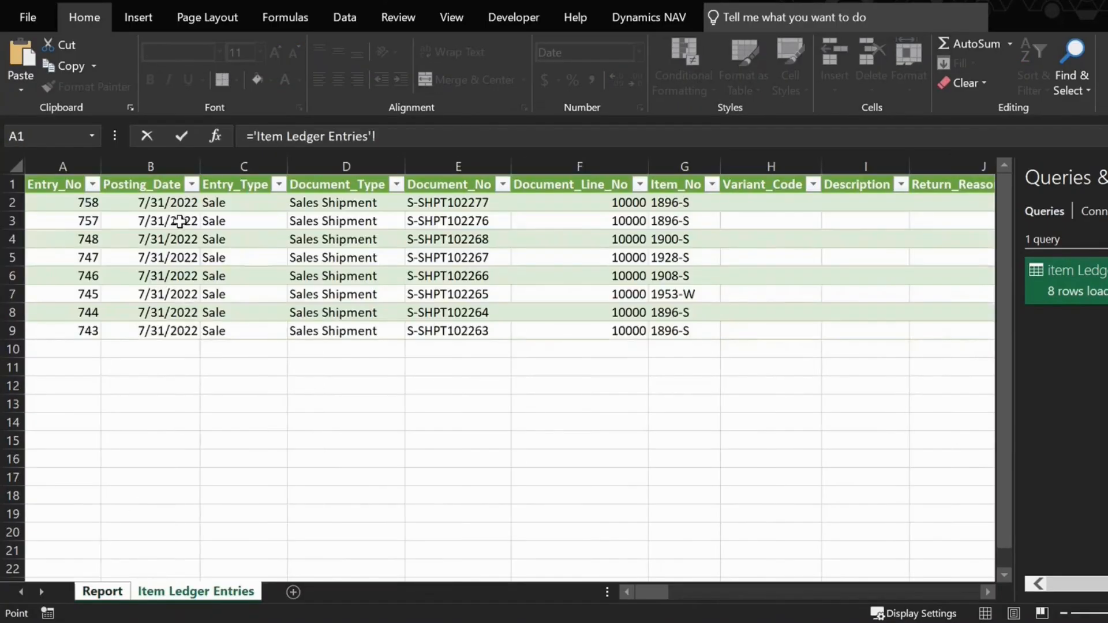
pyautogui.click(146, 199)
pyautogui.press('Return')
# Step: Link the report's Document Number cell C3 to the first Document_No value, cell E2 of Item Ledger Entries
pyautogui.press('Up')
pyautogui.press('Right')
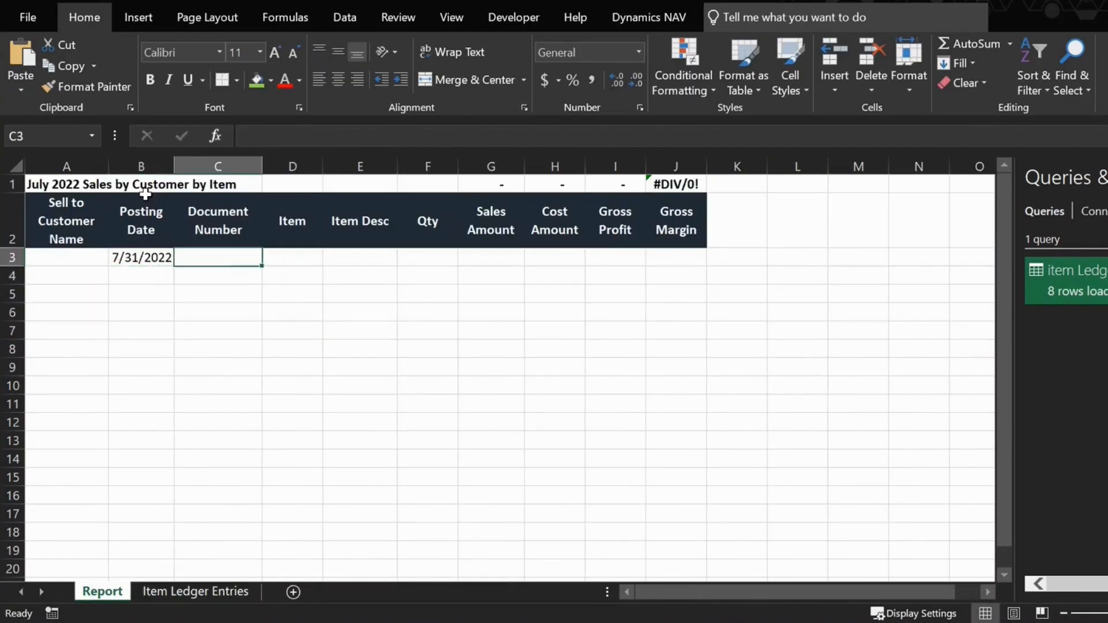
pyautogui.write('=')
pyautogui.click(198, 592)
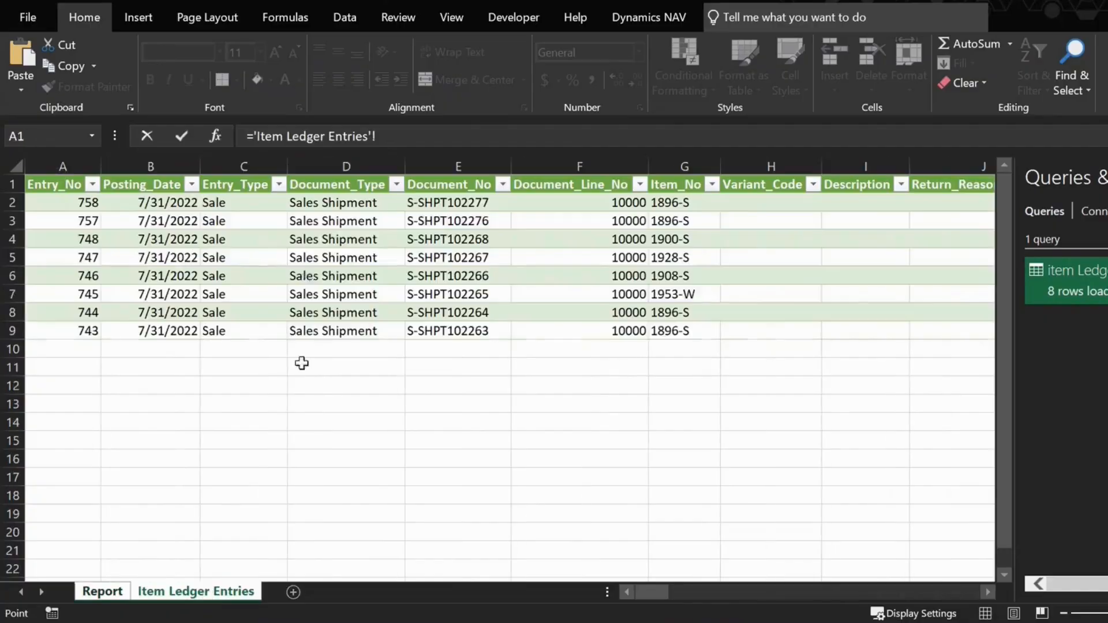
pyautogui.click(433, 202)
pyautogui.press('Return')
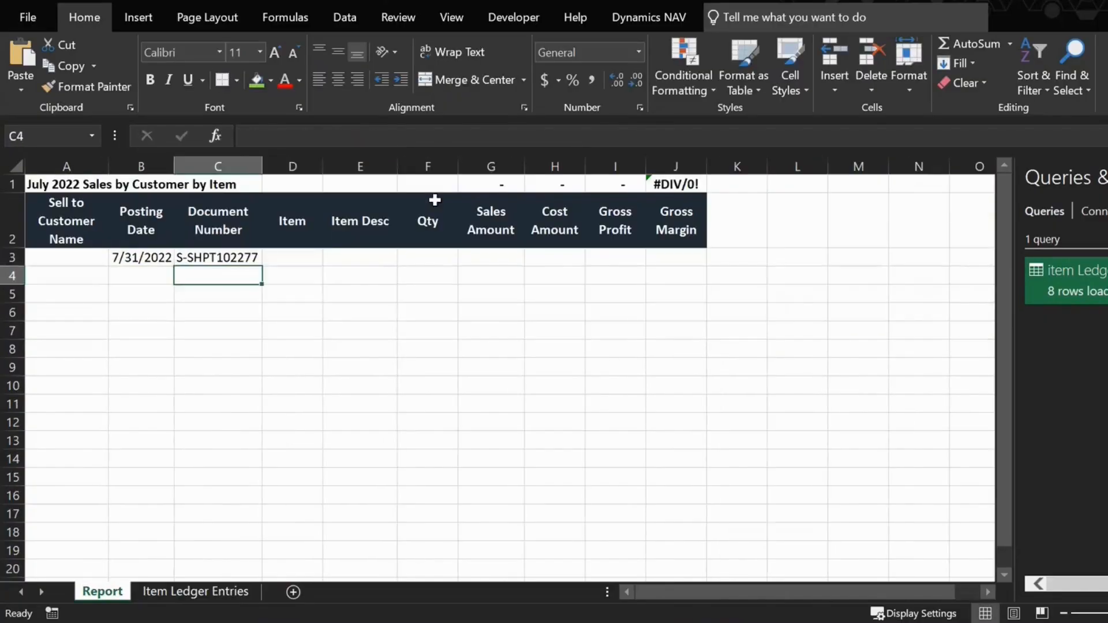
# Step: Link the report's Item cell D3 to the first Item_No value, cell G2 of Item Ledger Entries
pyautogui.press('Up')
pyautogui.press('Right')
pyautogui.write('=')
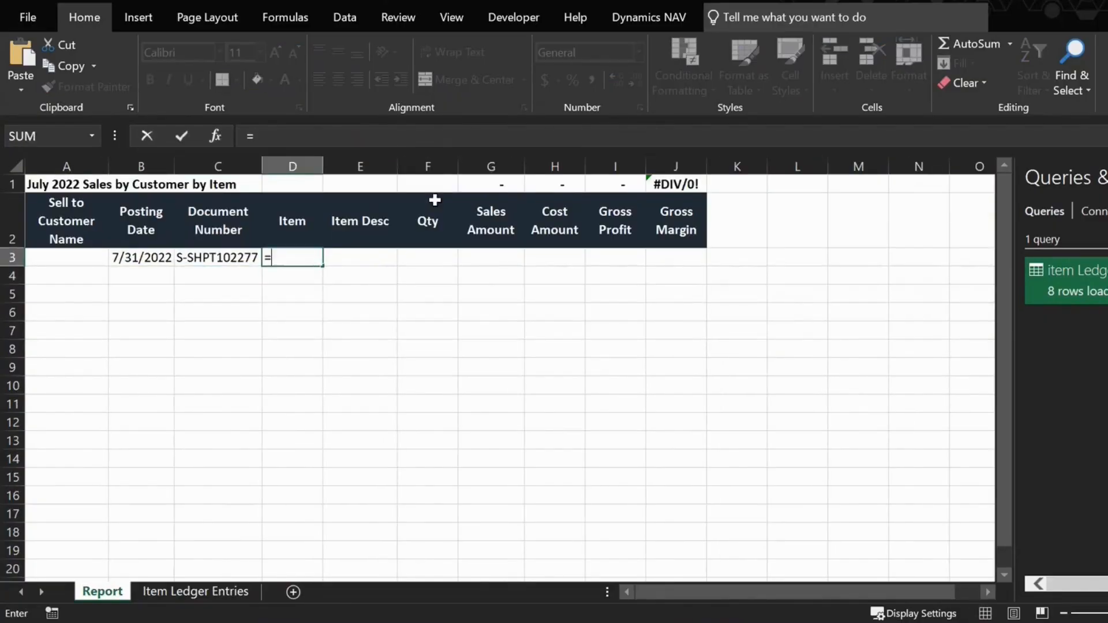
pyautogui.click(252, 594)
pyautogui.click(687, 202)
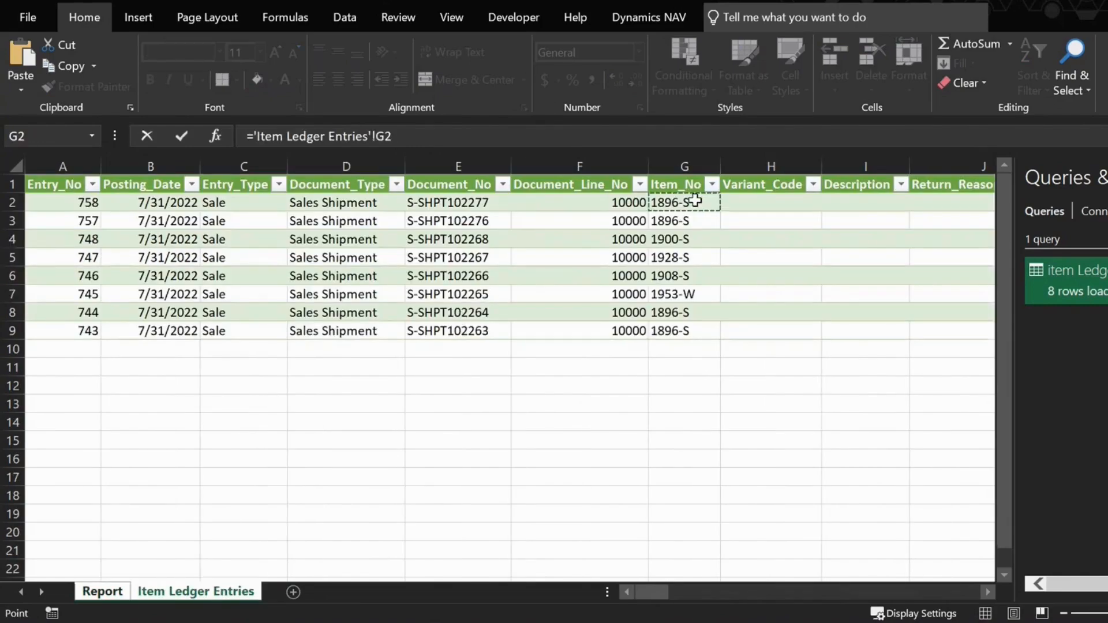
pyautogui.press('Return')
# Step: Link the report's Qty cell F3 to the first Quantity value, cell R2 of Item Ledger Entries
pyautogui.press('Right')
pyautogui.press('Right')
pyautogui.press('Up')
pyautogui.write('=')
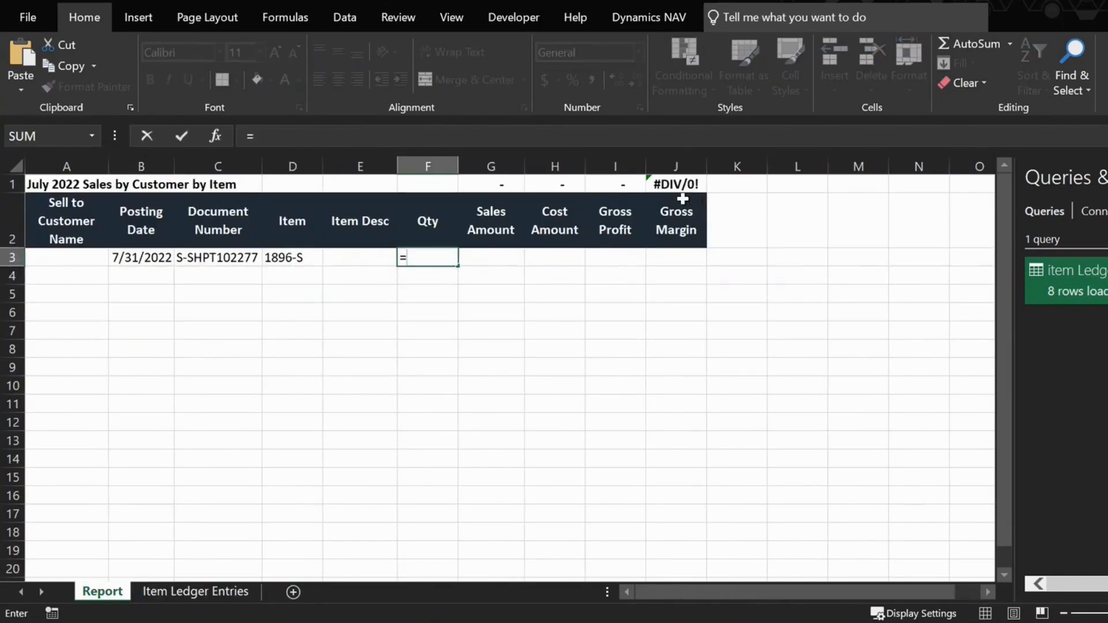
pyautogui.click(192, 592)
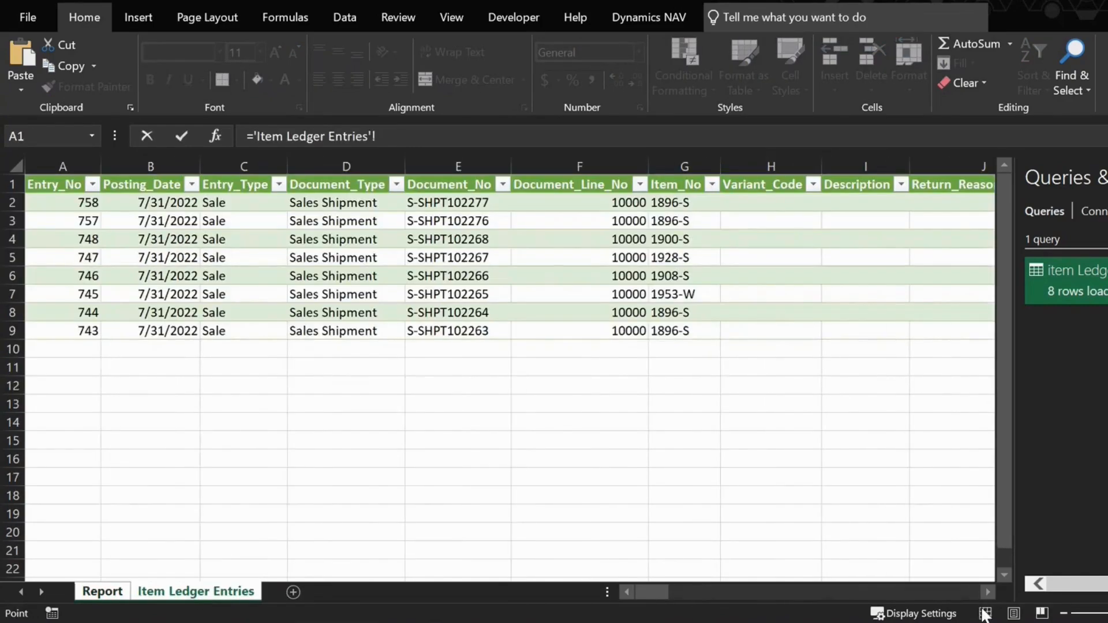
pyautogui.moveTo(988, 592); pyautogui.dragTo(989, 593)
pyautogui.click(536, 205)
pyautogui.press('Return')
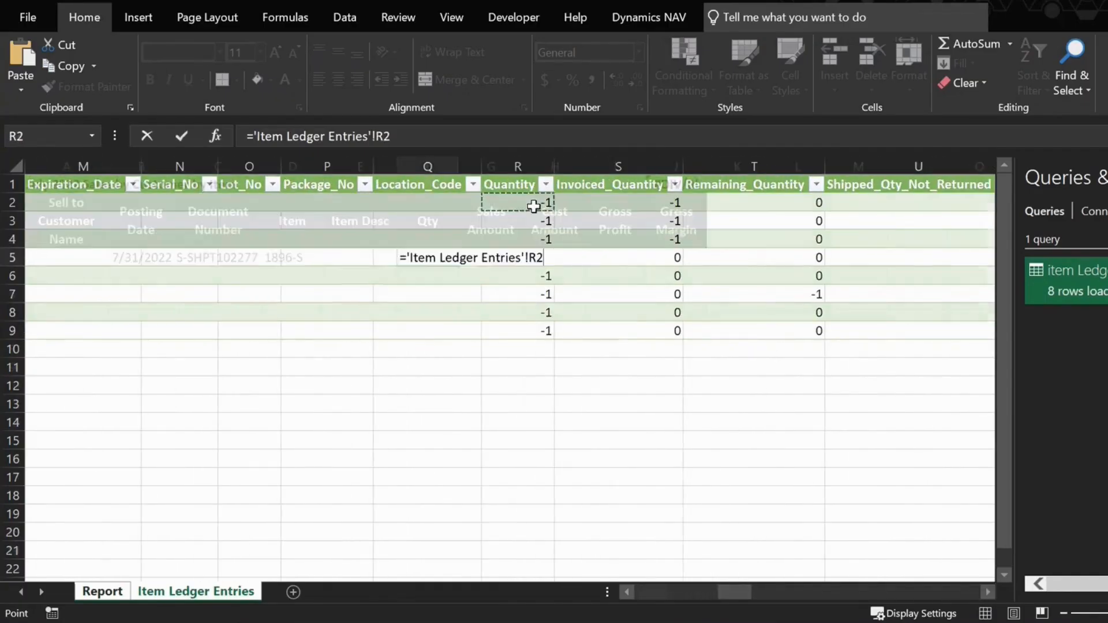
# Step: Link the report's Sales Amount cell G3 to the first Sales_Amount_Actual value, cell Z2 of Item Ledger Entries
pyautogui.press('Right')
pyautogui.press('Up')
pyautogui.write('=')
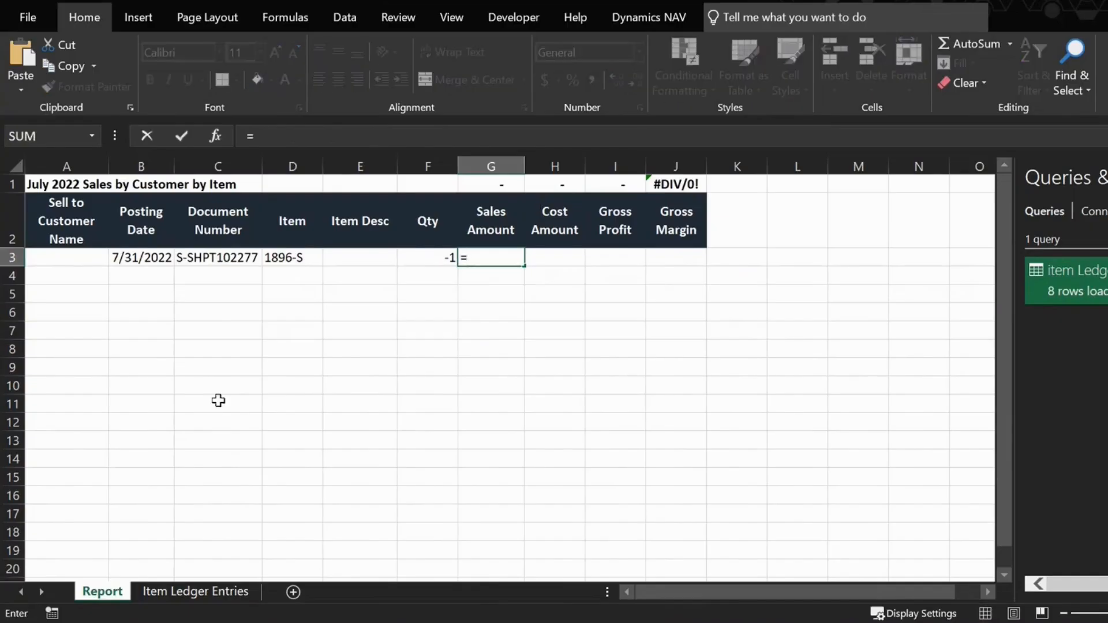
pyautogui.click(144, 593)
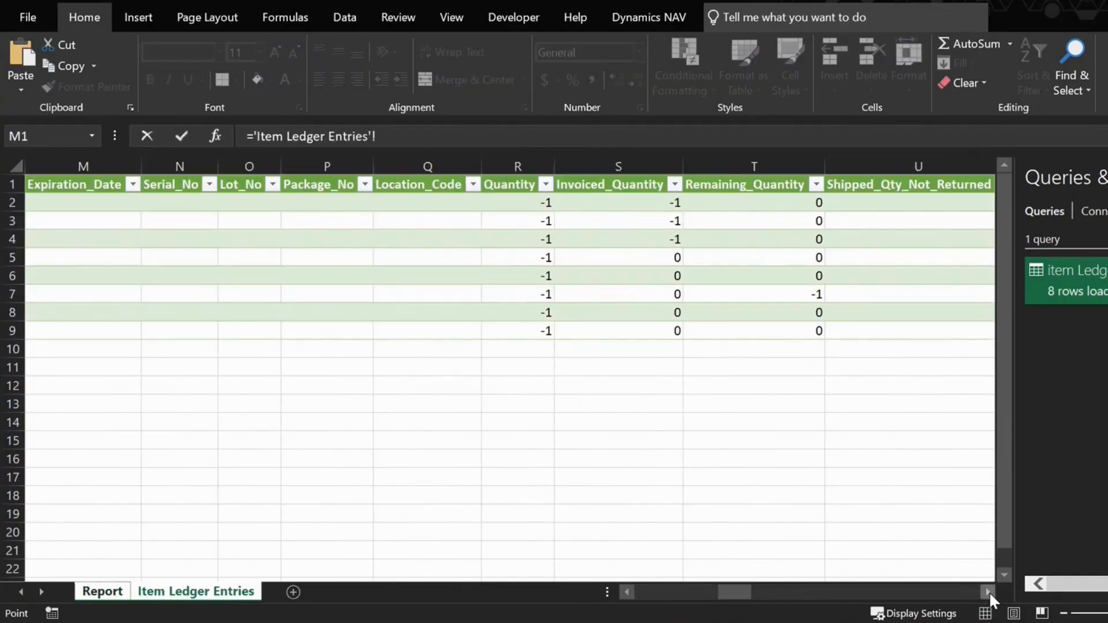
pyautogui.moveTo(989, 591); pyautogui.dragTo(989, 592)
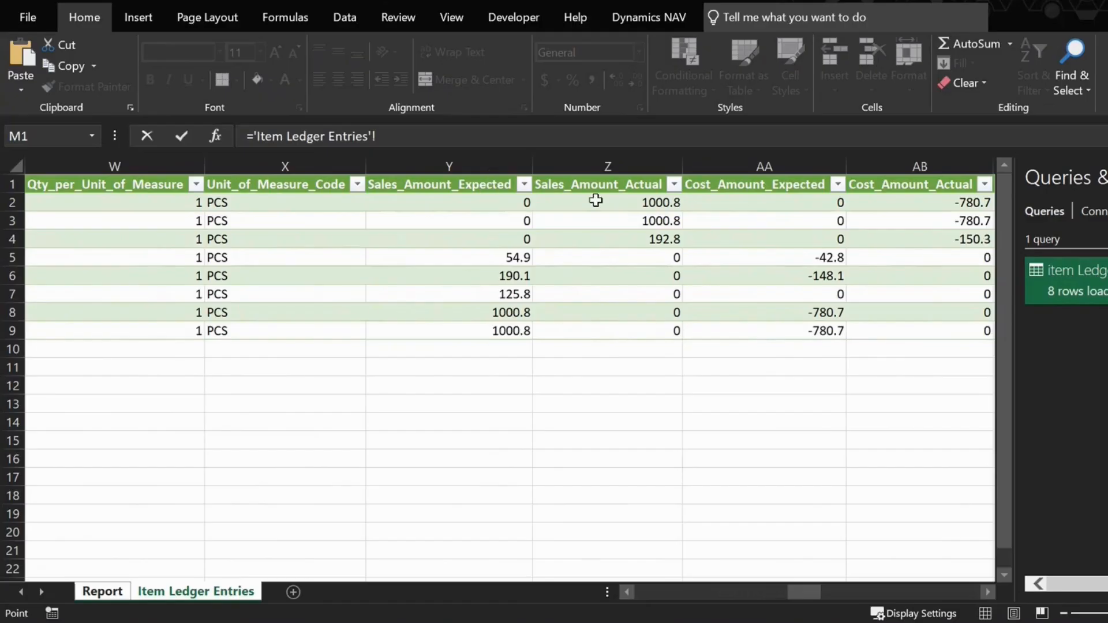
pyautogui.click(616, 203)
pyautogui.press('Return')
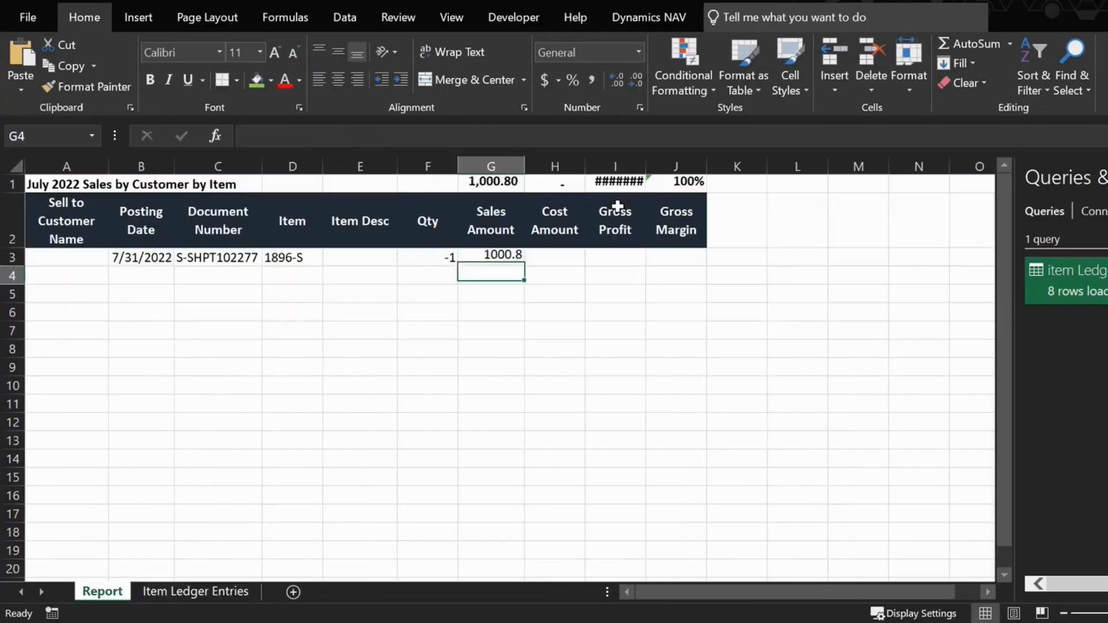
# Step: Link the report's Cost Amount cell H3 to the first Cost_Amount_Actual value, cell AB2 of Item Ledger Entries
pyautogui.press('Right')
pyautogui.press('Up')
pyautogui.write('=')
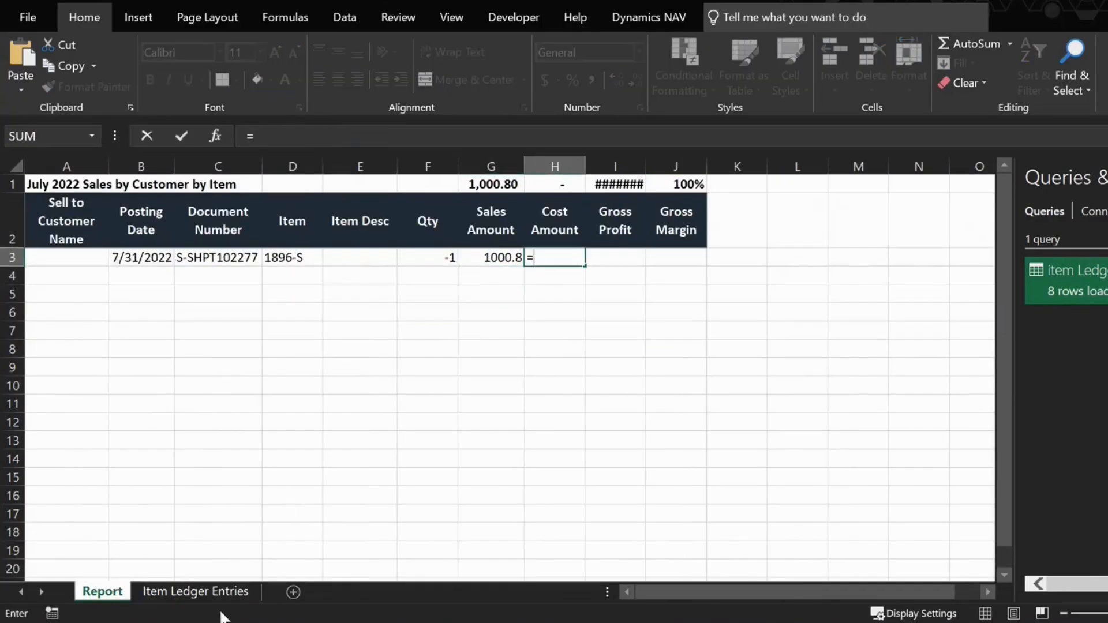
pyautogui.click(218, 595)
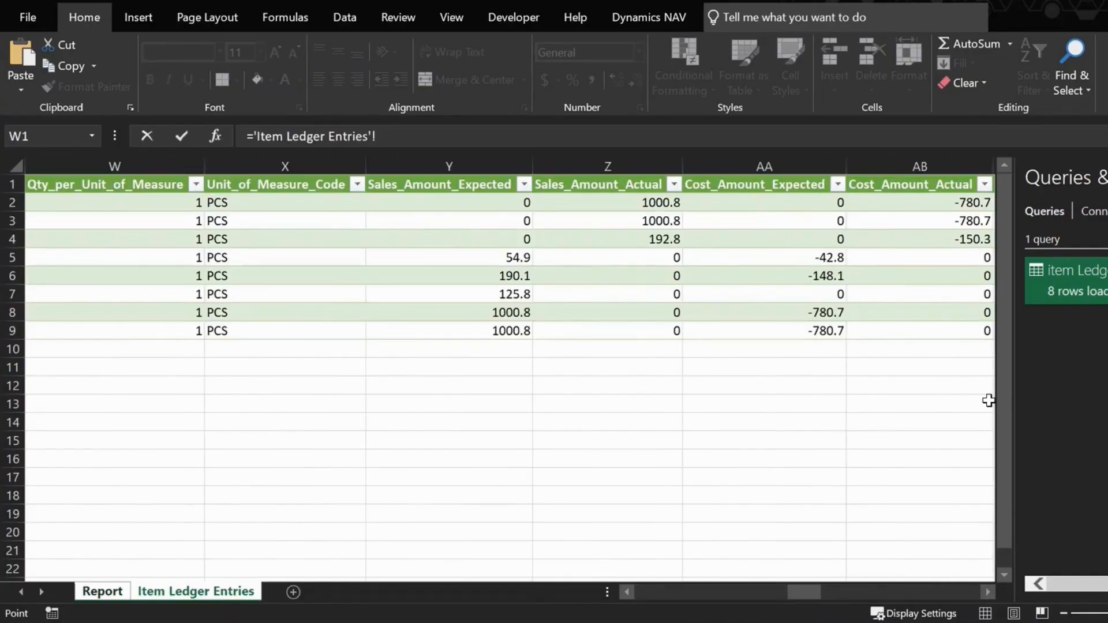
pyautogui.click(920, 203)
pyautogui.press('Tab')
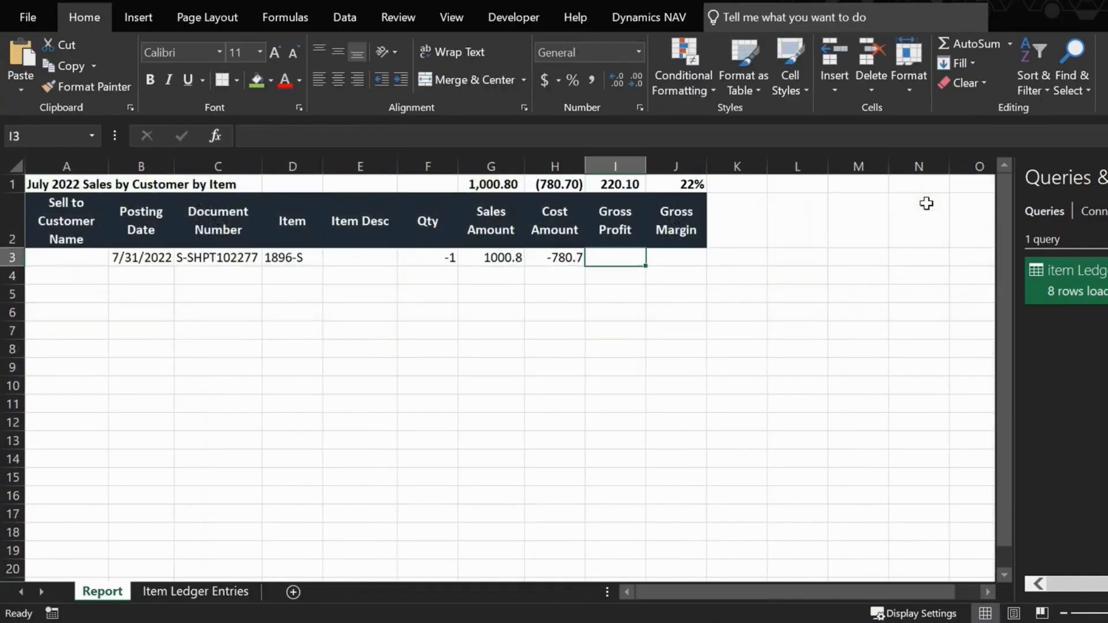
# Step: Calculate Gross Profit in cell I3 with the formula =G3+H3
pyautogui.write('=')
pyautogui.press('Left')
pyautogui.press('Left')
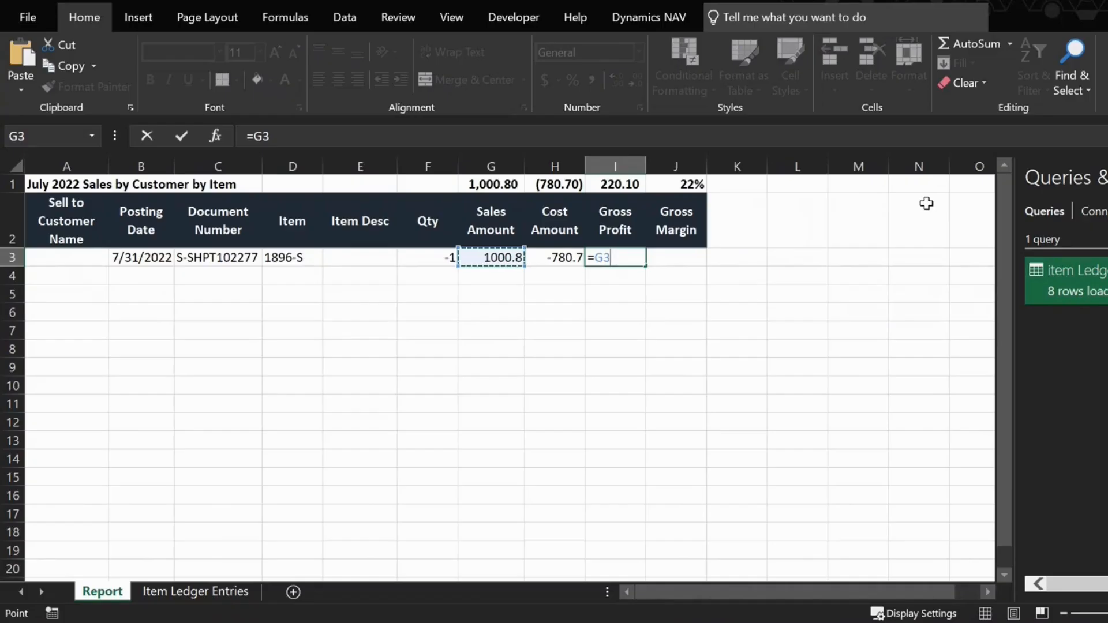
pyautogui.write('+')
pyautogui.press('Left')
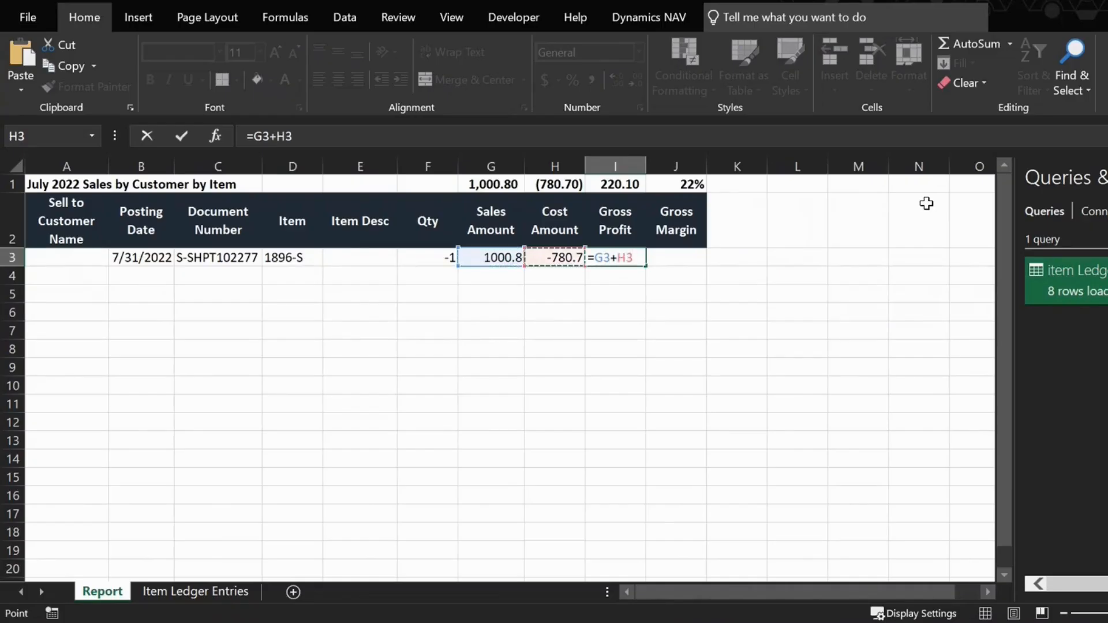
pyautogui.press('Return')
# Step: Calculate Gross Margin in cell J3 with the formula =I3/G3
pyautogui.press('Right')
pyautogui.press('Up')
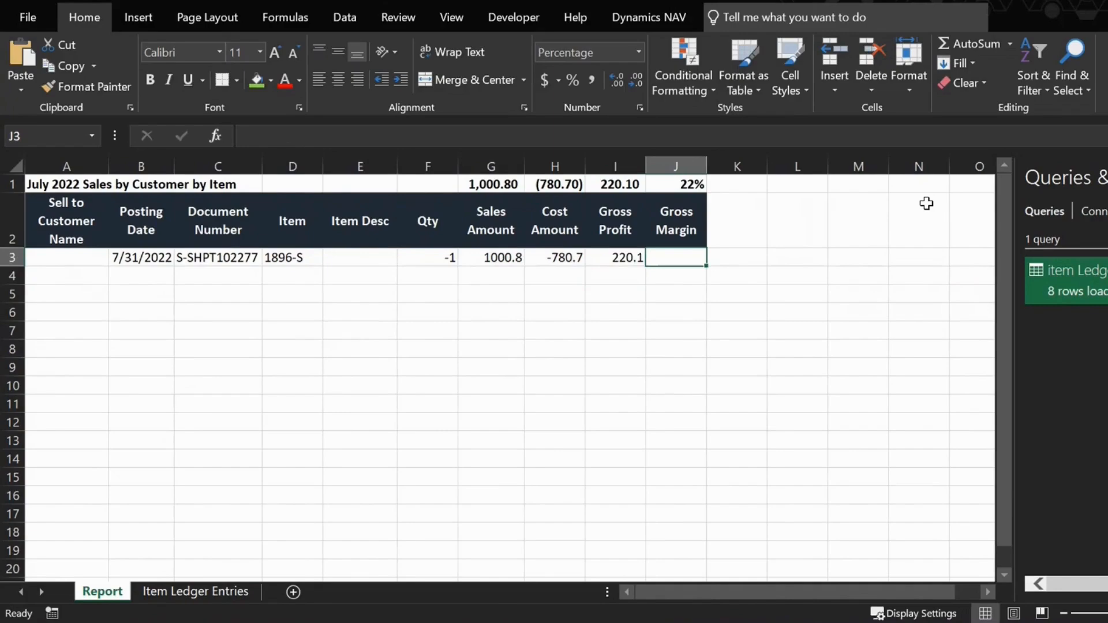
pyautogui.write('=')
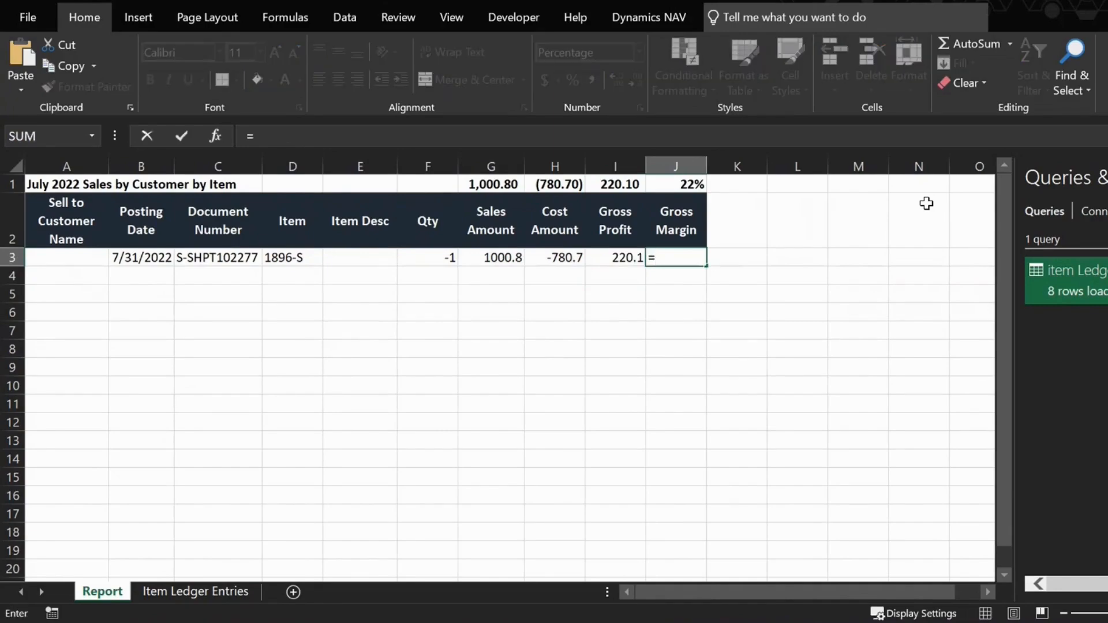
pyautogui.press('Left')
pyautogui.write('/')
pyautogui.press('Left')
pyautogui.press('Left')
pyautogui.press('Left')
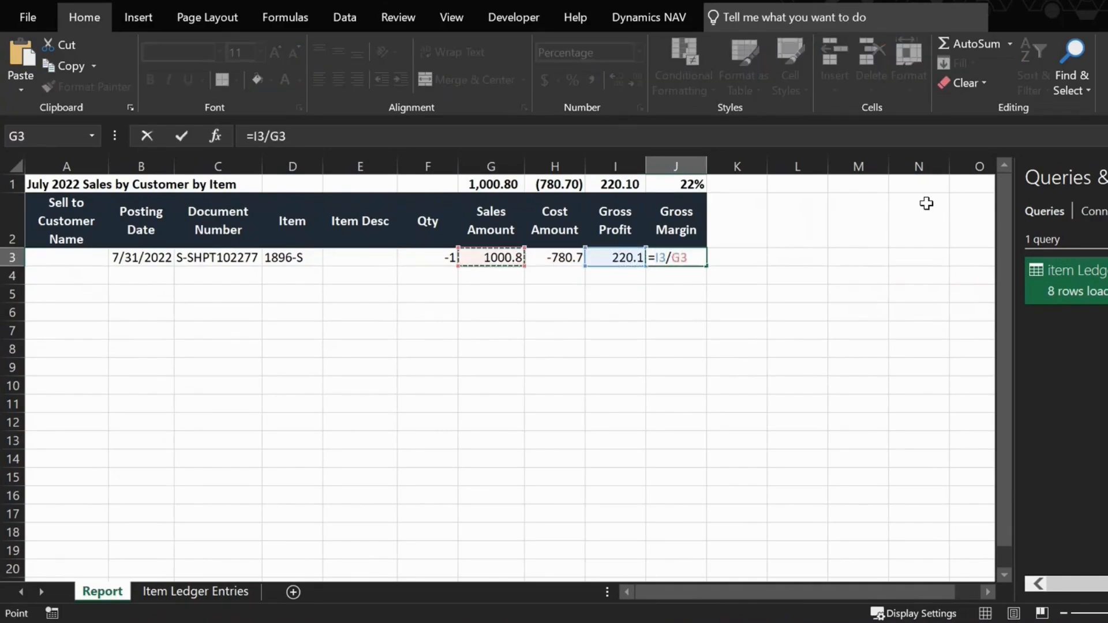
pyautogui.press('Return')
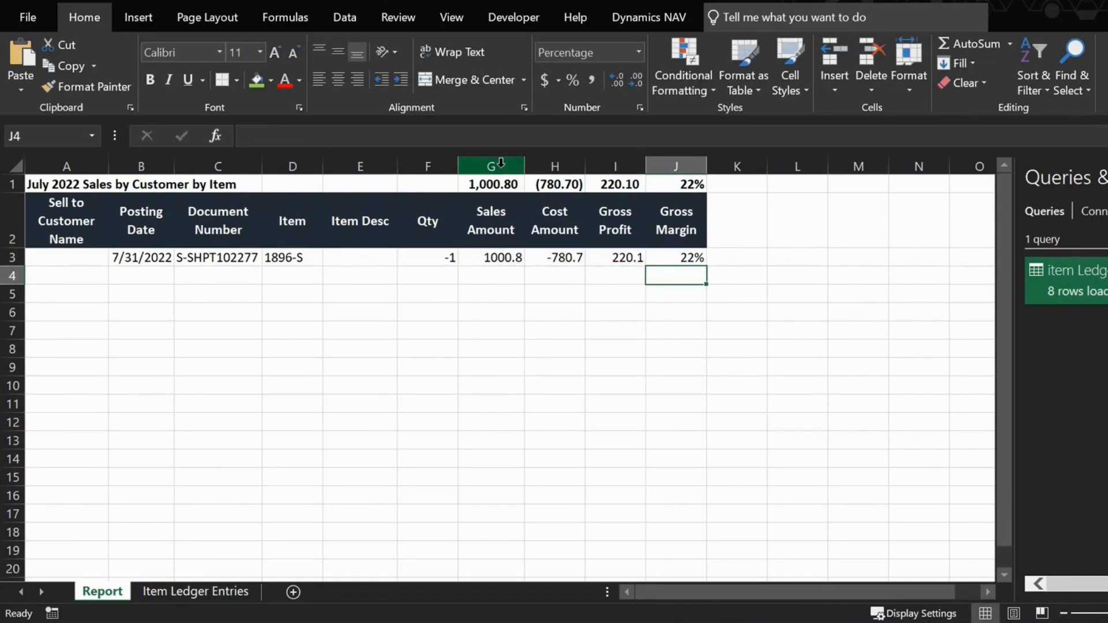
# Step: Apply the comma accounting number format to the Sales Amount, Cost Amount and Gross Profit columns, G through I
pyautogui.moveTo(491, 166); pyautogui.dragTo(625, 170)
pyautogui.click(592, 79)
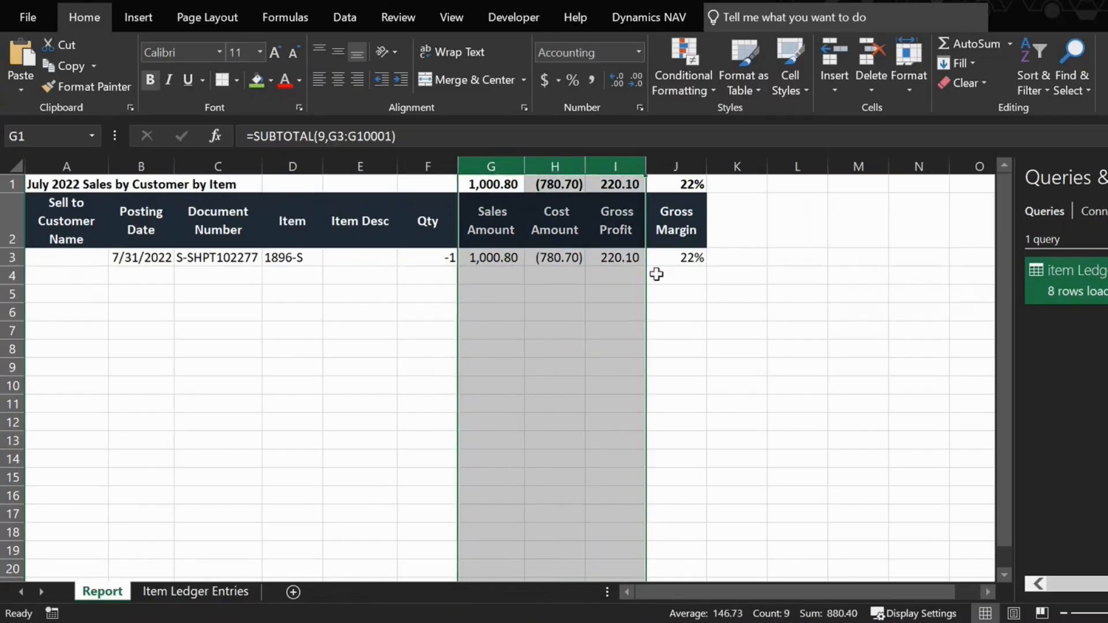
pyautogui.click(748, 293)
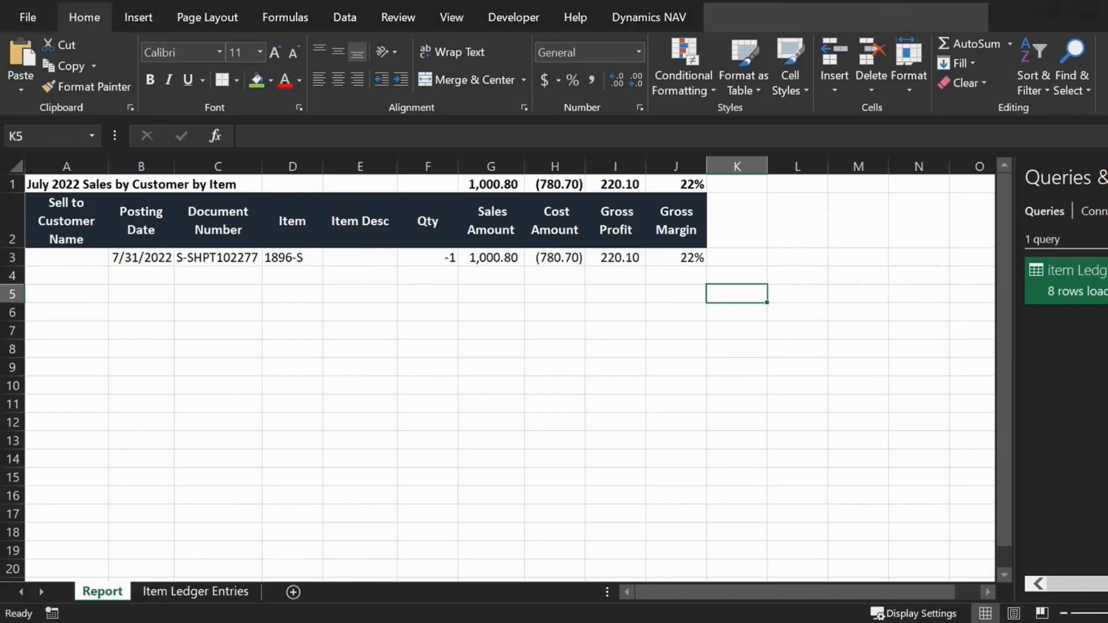
# Step: Switch to Business Central's Web Services list and add a new entry with the object type Page
pyautogui.hotkey('alt', 'Tab')
pyautogui.scroll(-2, 158, 367)
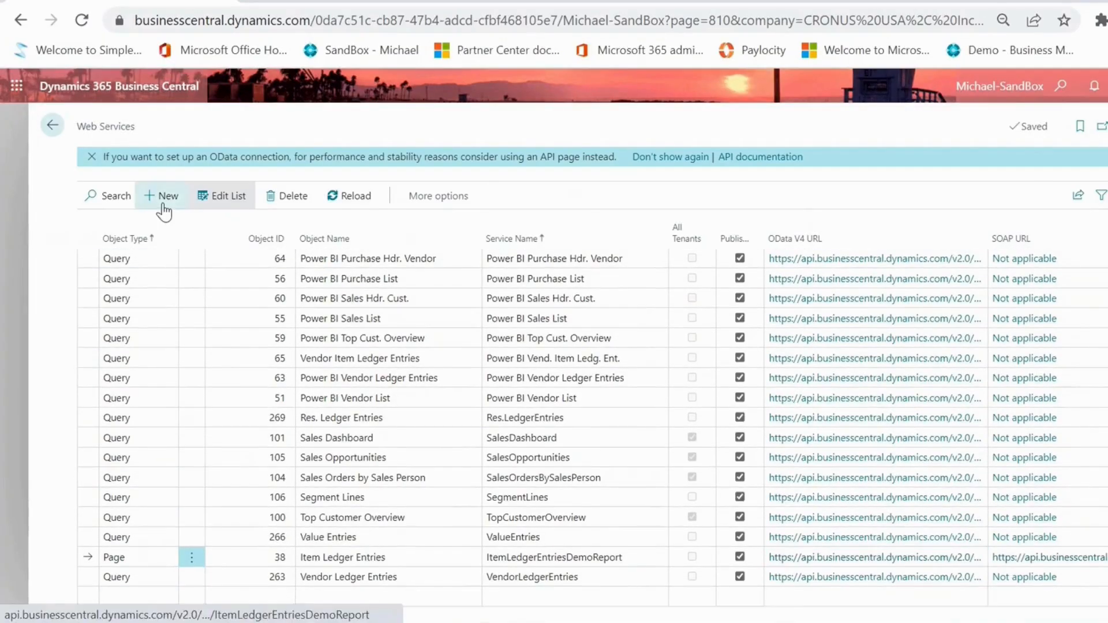
pyautogui.click(164, 200)
pyautogui.click(165, 537)
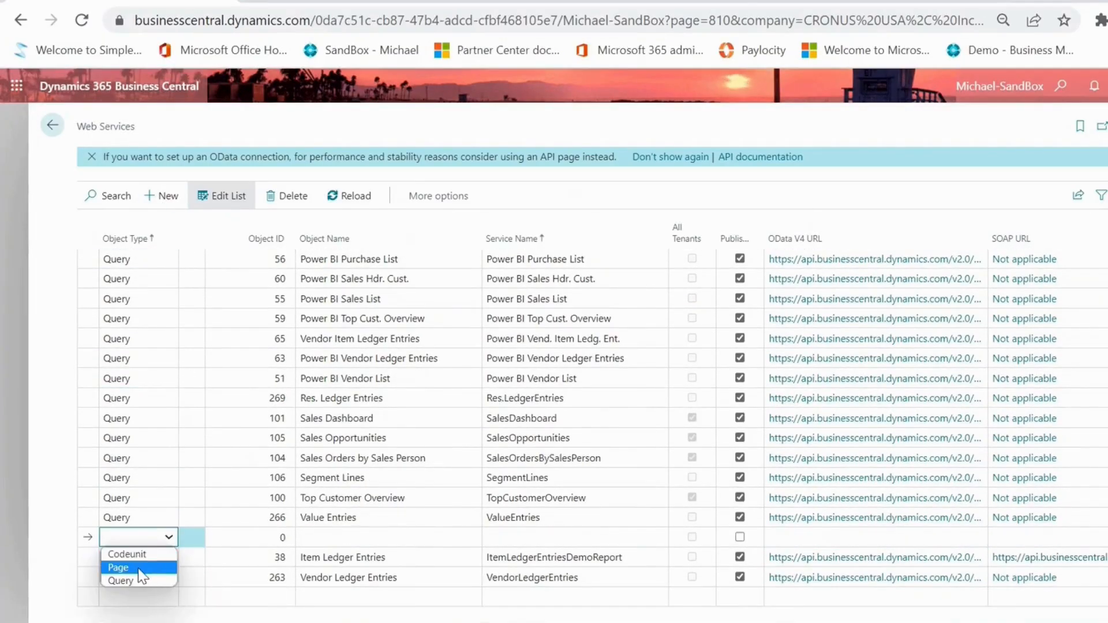
pyautogui.click(152, 567)
pyautogui.click(270, 538)
# Step: Look up the new web service's object by searching for "ite" and choose page 31, Items
pyautogui.click(286, 537)
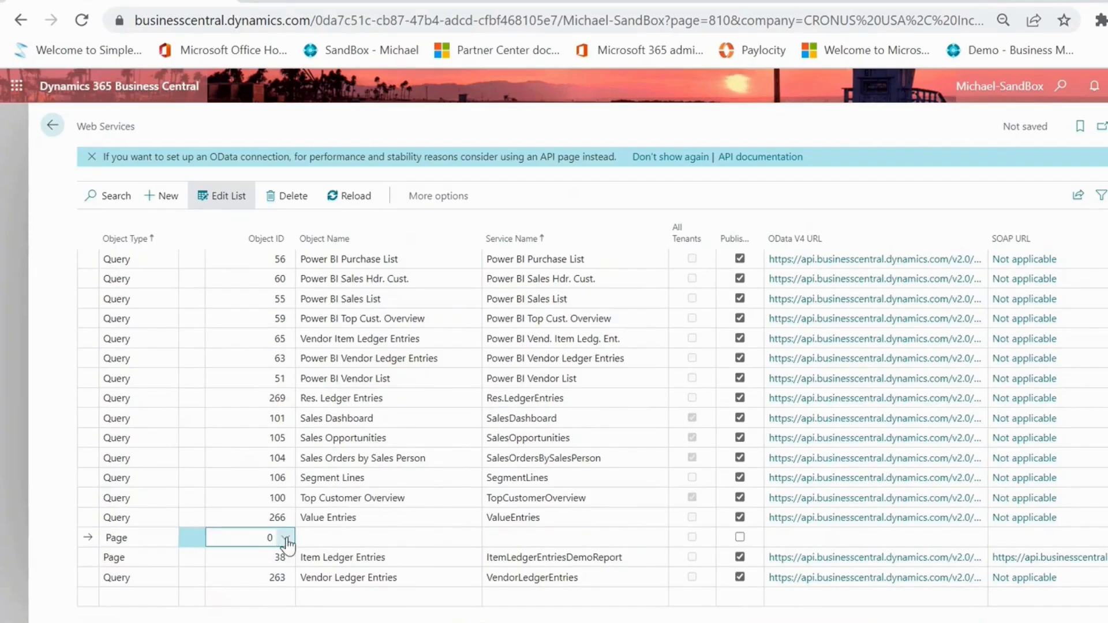
pyautogui.click(527, 518)
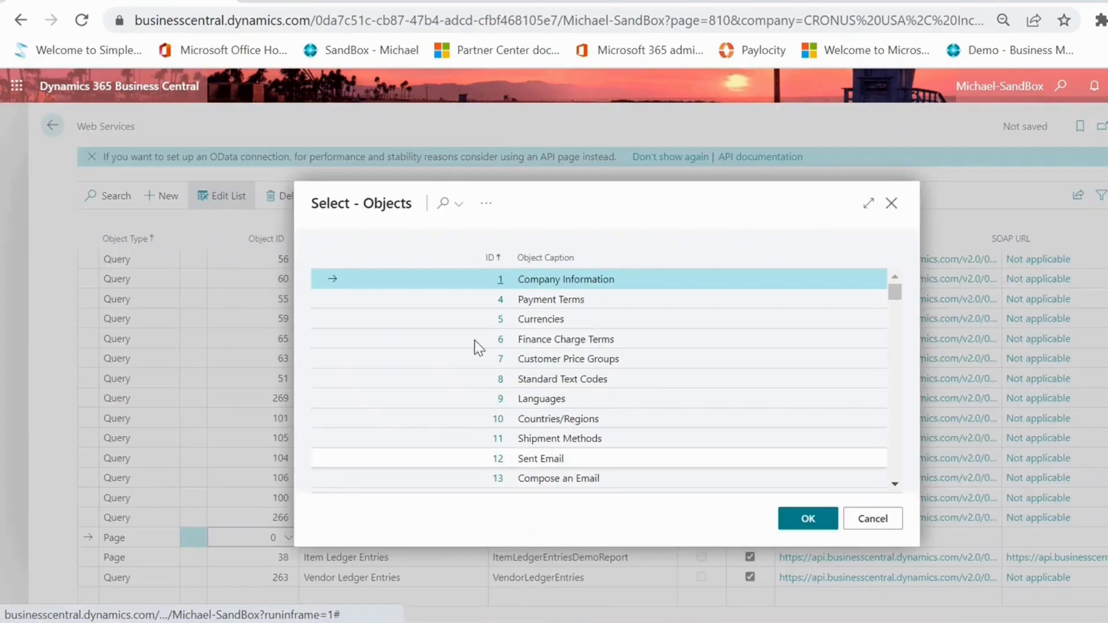
pyautogui.click(448, 203)
pyautogui.write('ite')
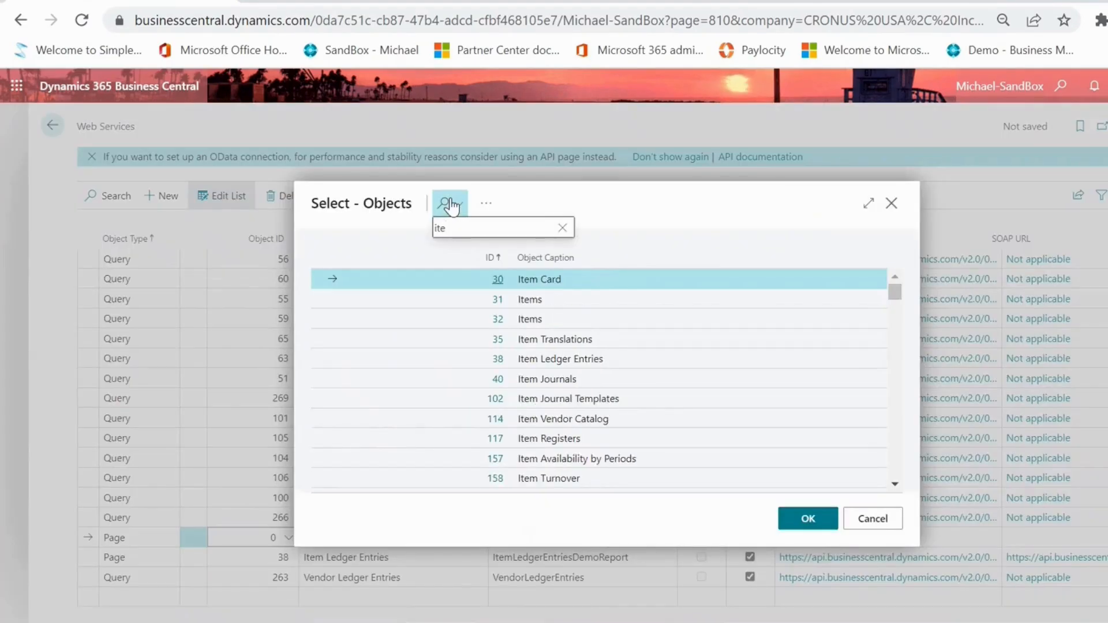
pyautogui.click(523, 300)
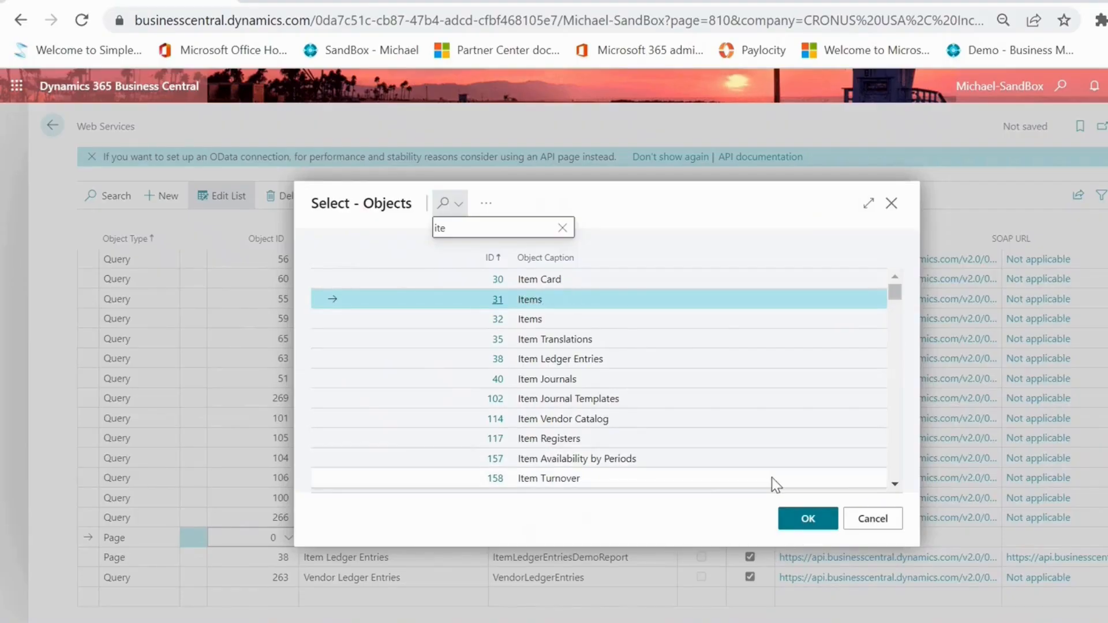
pyautogui.click(808, 519)
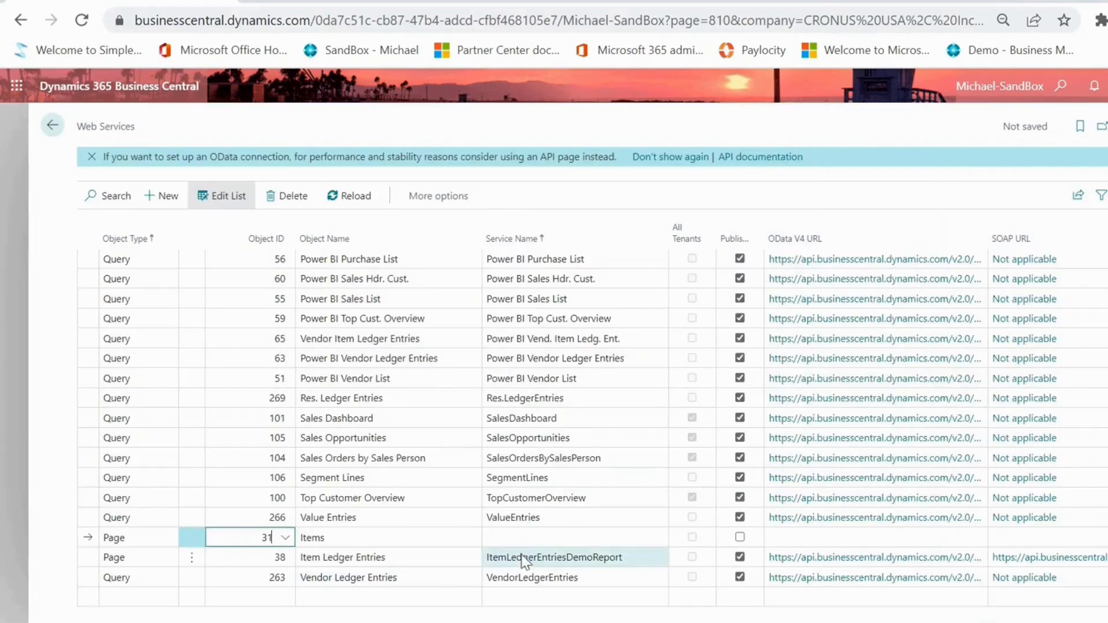
# Step: Name the Items web service ItemsDemoReport and publish it
pyautogui.click(521, 538)
pyautogui.write('ItemsDemo')
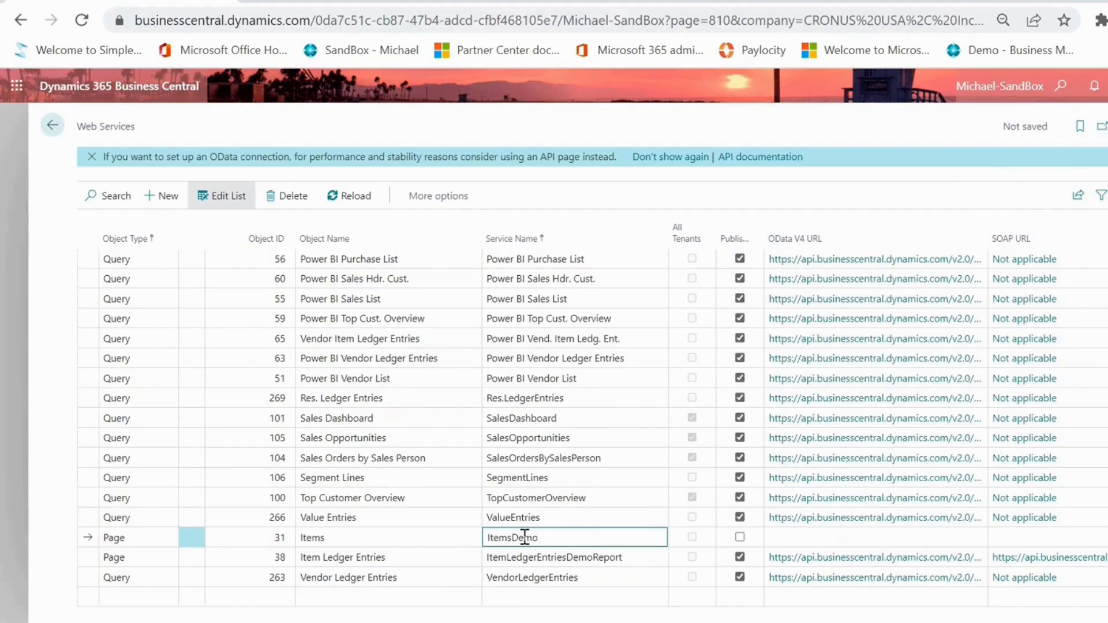
pyautogui.write('Report')
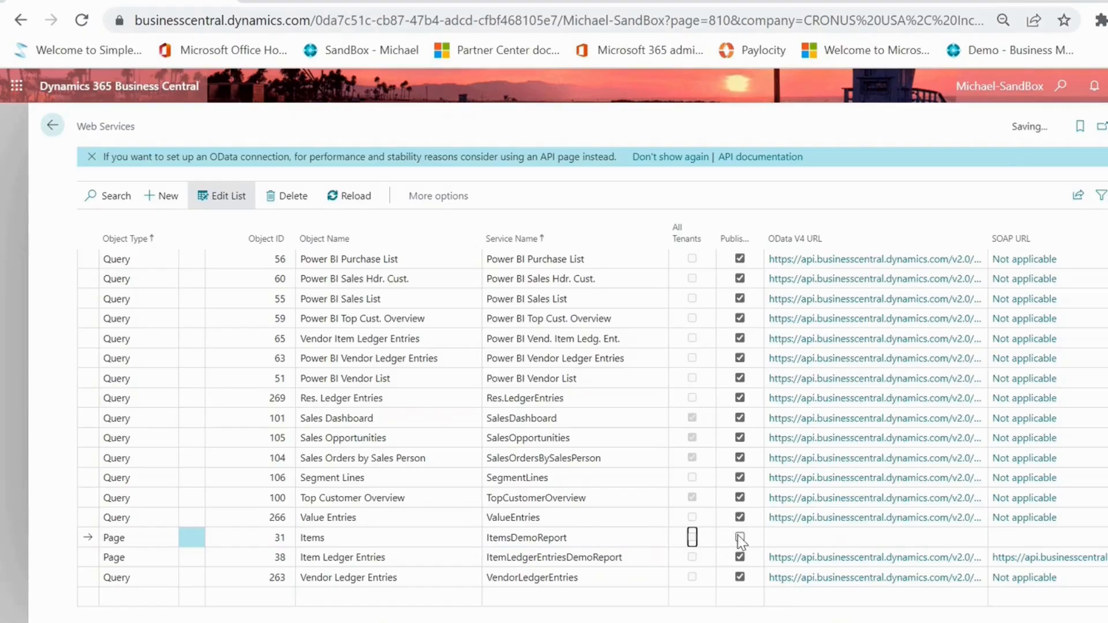
pyautogui.click(629, 558)
pyautogui.click(653, 538)
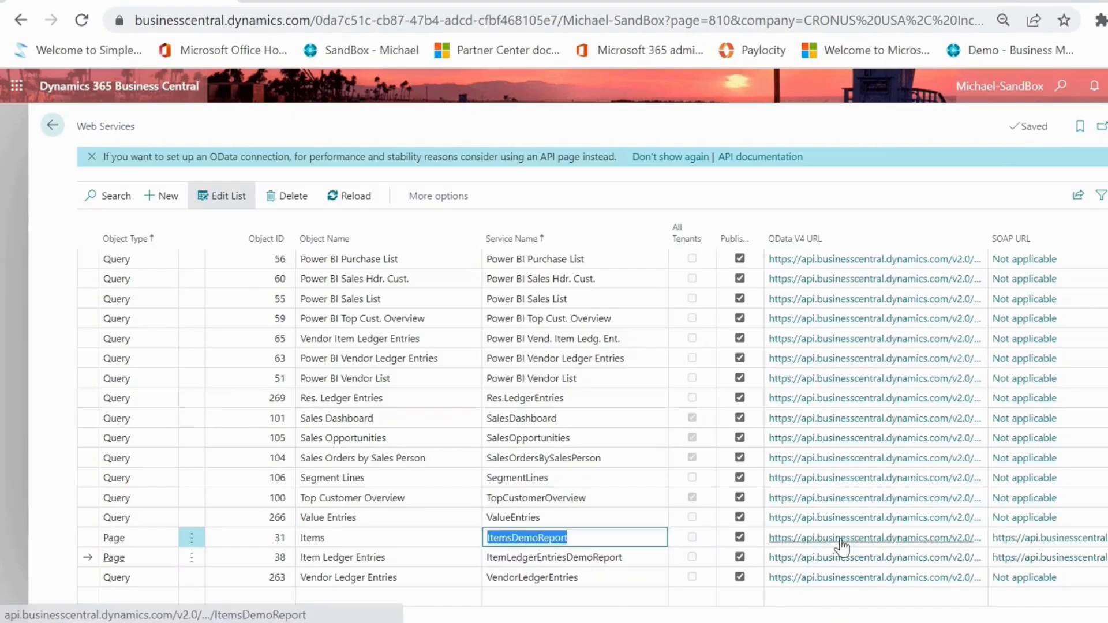
# Step: Copy the OData V4 URL of the ItemsDemoReport web service and switch back to the Excel workbook
pyautogui.rightClick(841, 539)
pyautogui.click(880, 488)
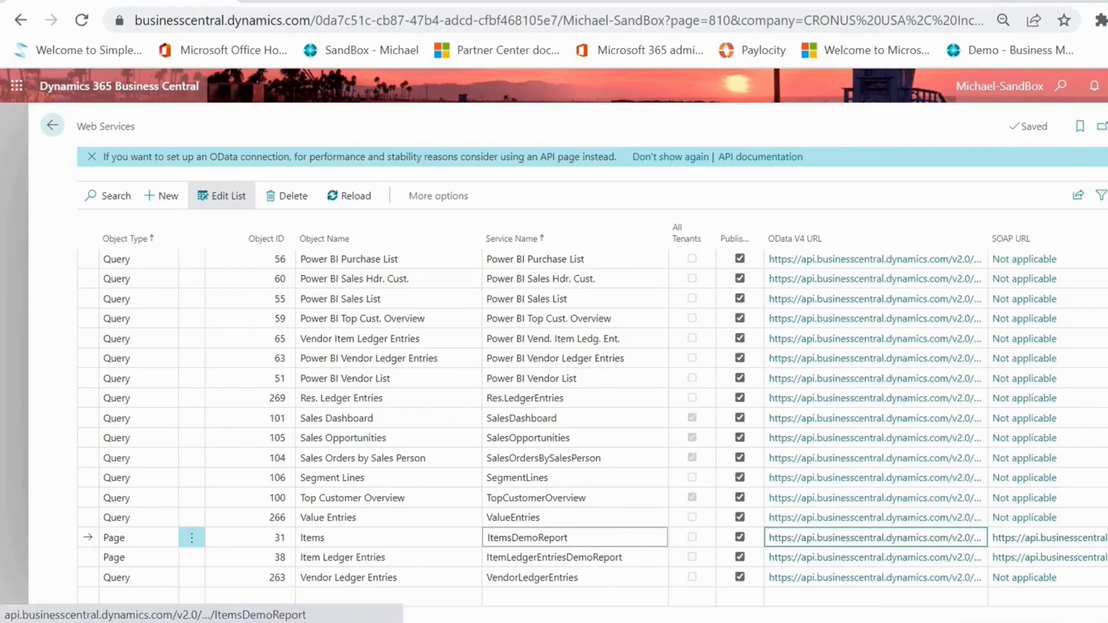
pyautogui.click(371, 622)
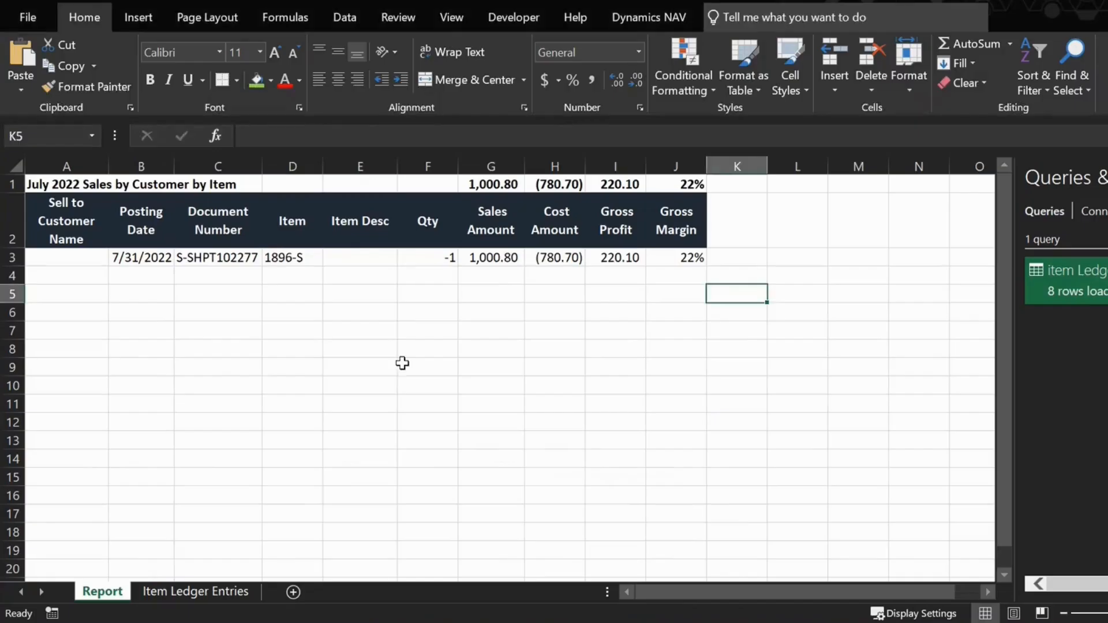
# Step: Try to connect the workbook to the copied ItemsDemoReport URL as an OData feed
pyautogui.click(342, 12)
pyautogui.click(18, 76)
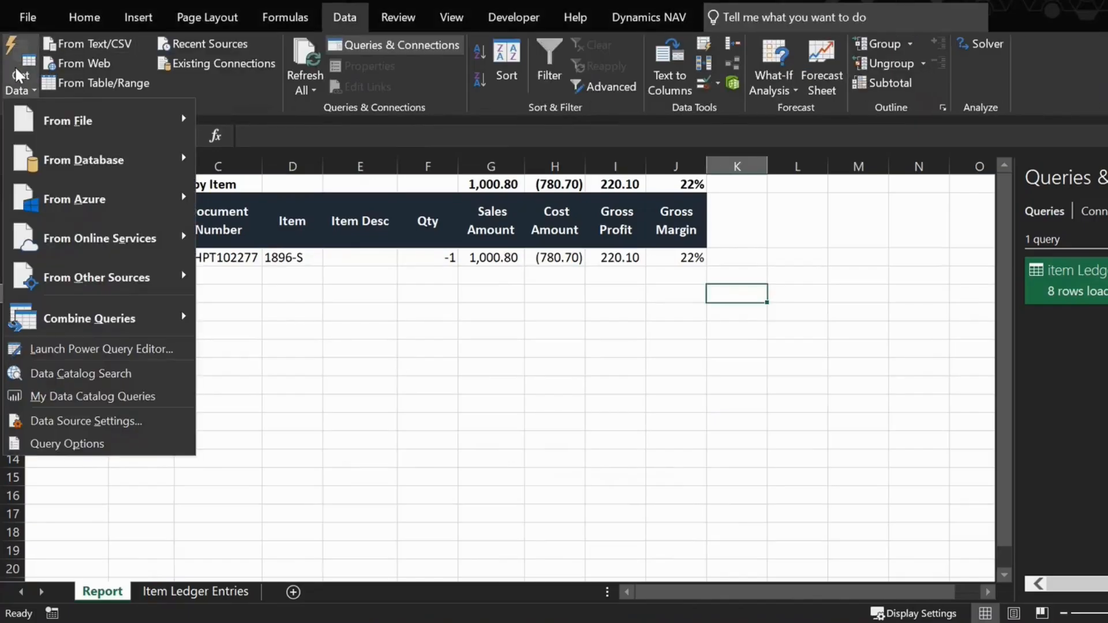
pyautogui.moveTo(98, 277)
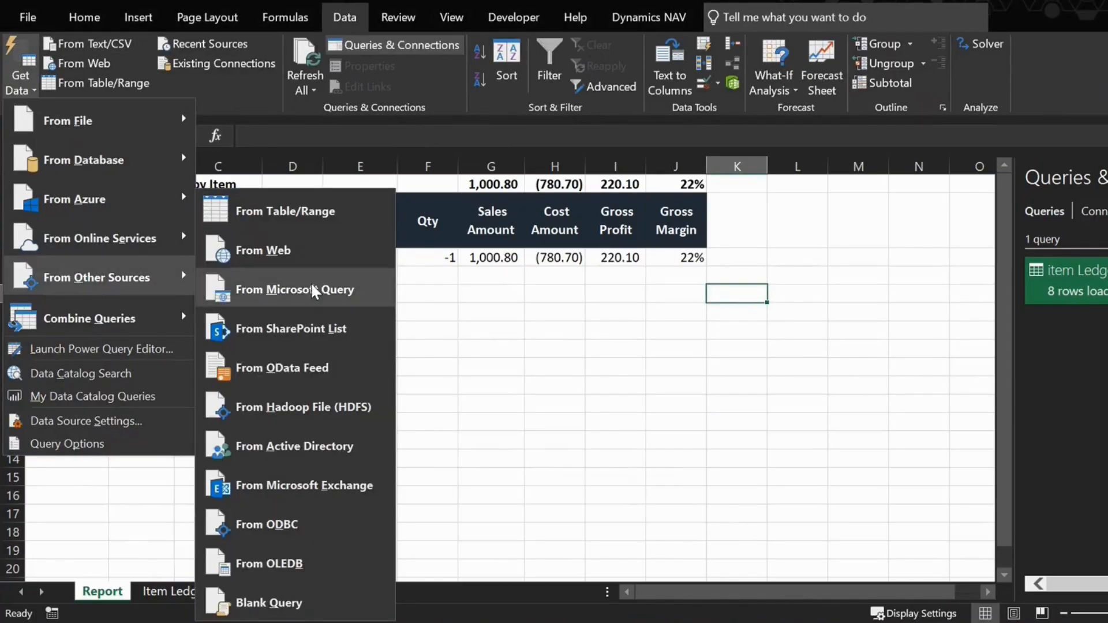
pyautogui.click(330, 366)
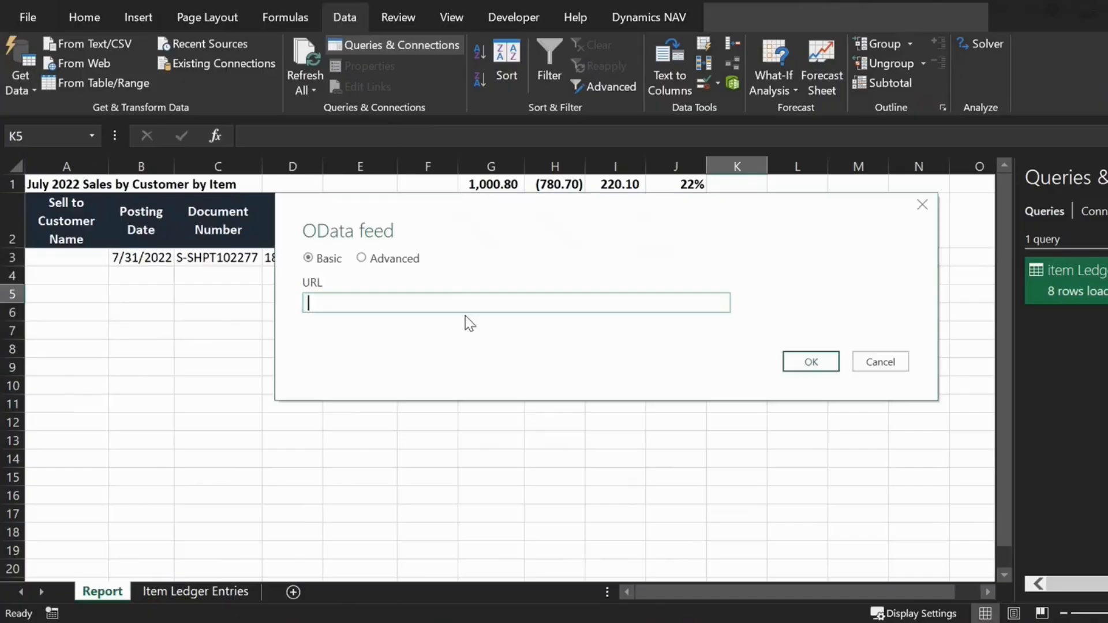
pyautogui.rightClick(452, 300)
pyautogui.click(502, 384)
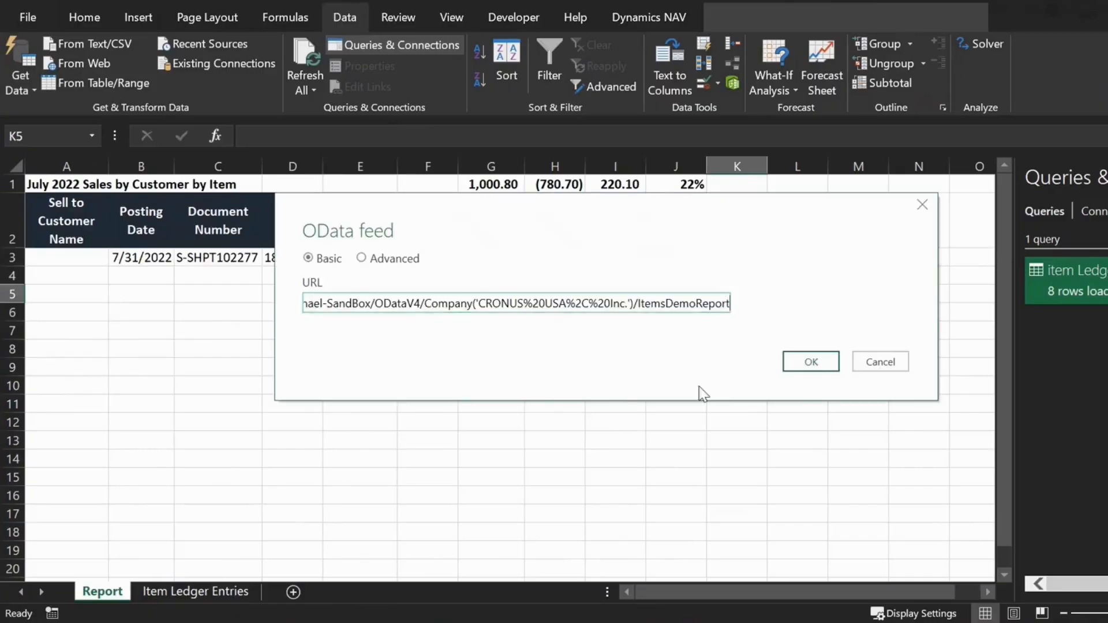
pyautogui.click(809, 362)
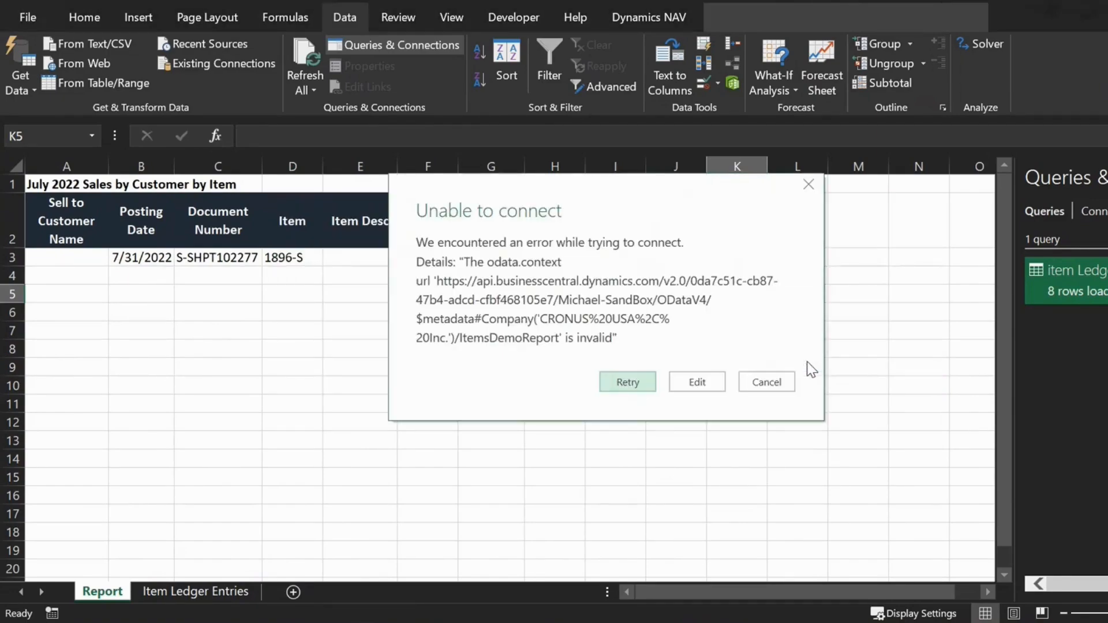
pyautogui.click(767, 382)
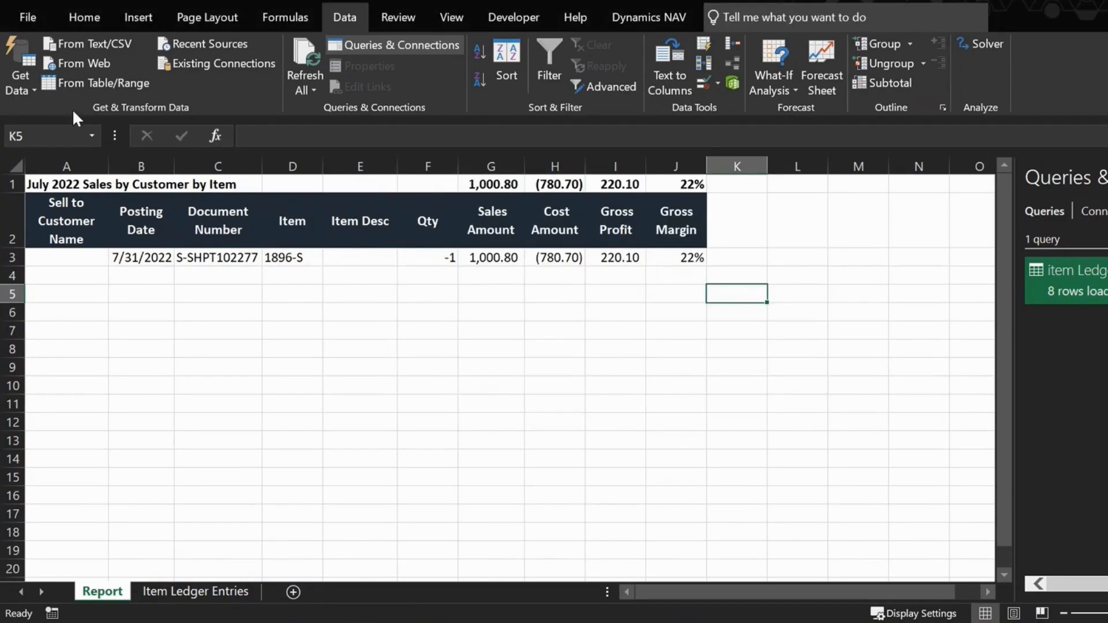
# Step: Clear the stored permissions for the ItemLedgerEntriesDemoReport data source in the current workbook's data source settings
pyautogui.click(20, 75)
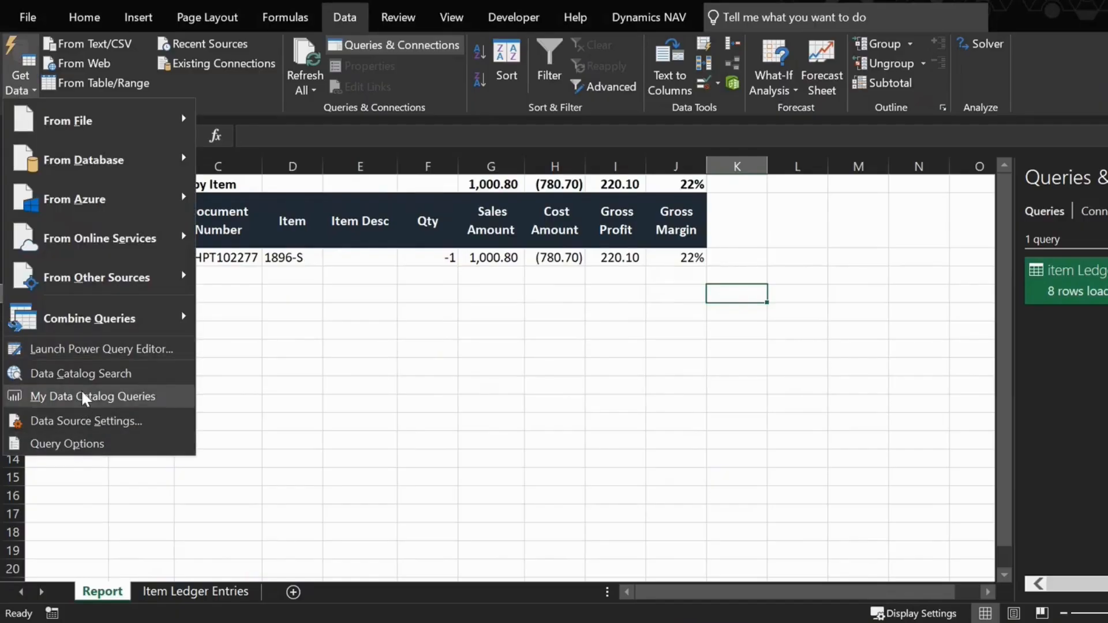
pyautogui.click(81, 420)
pyautogui.click(453, 202)
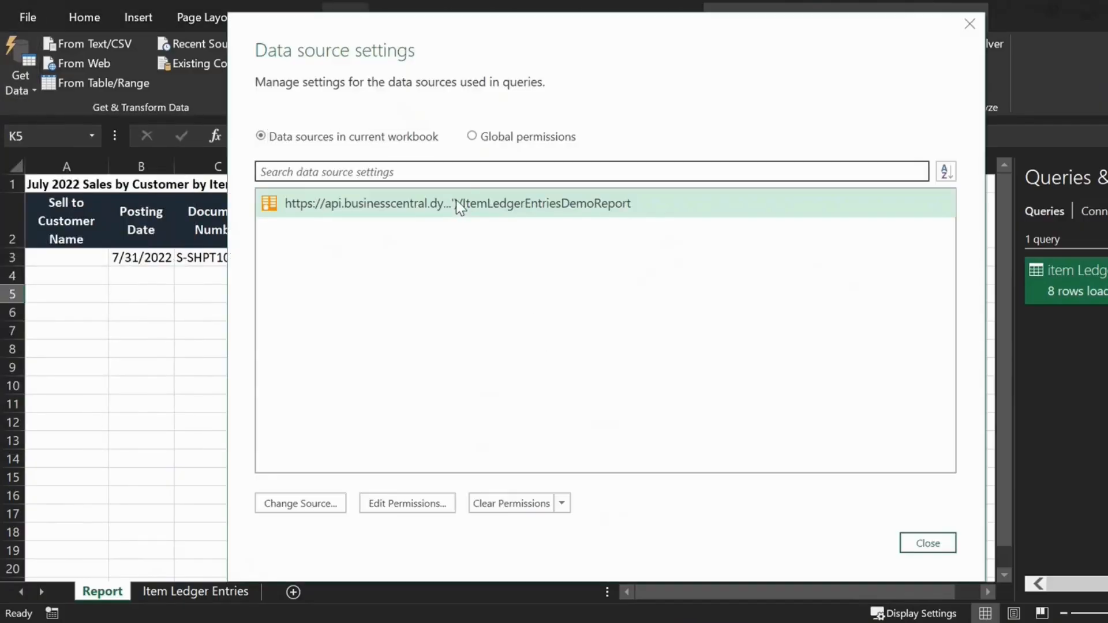
pyautogui.click(509, 504)
pyautogui.click(697, 344)
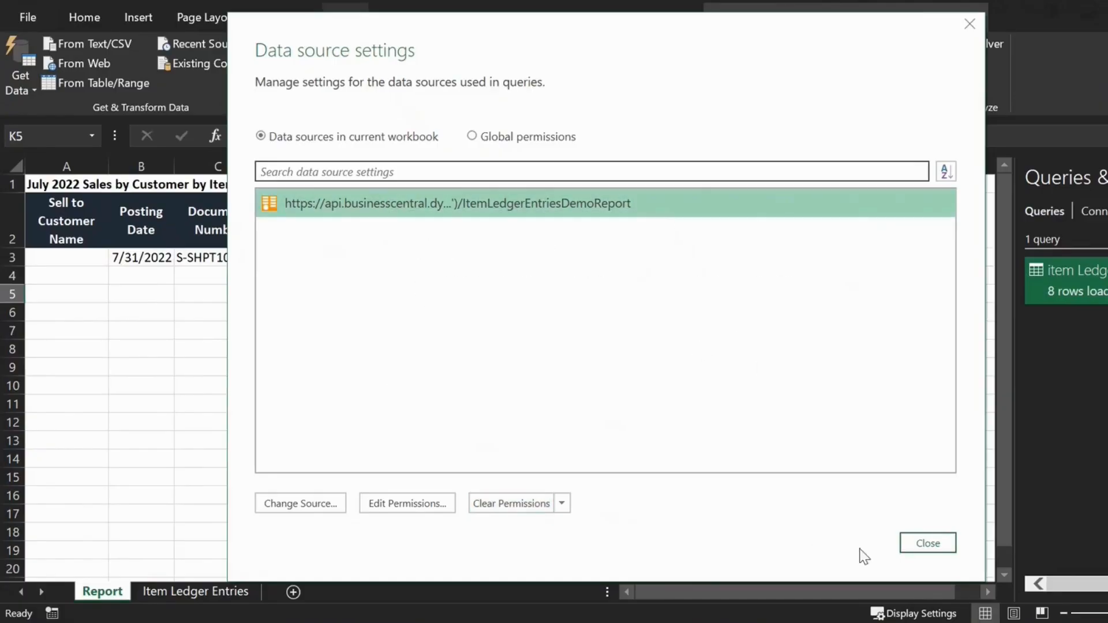
pyautogui.click(928, 543)
# Step: Clear the data cache in the global Data Load query options
pyautogui.click(20, 81)
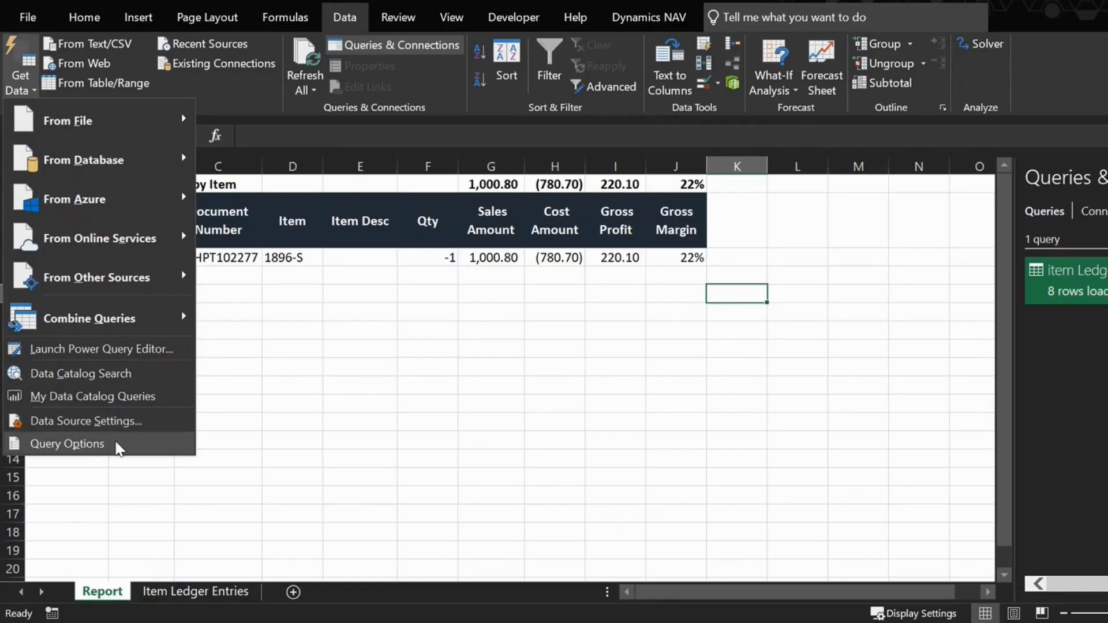
pyautogui.click(110, 443)
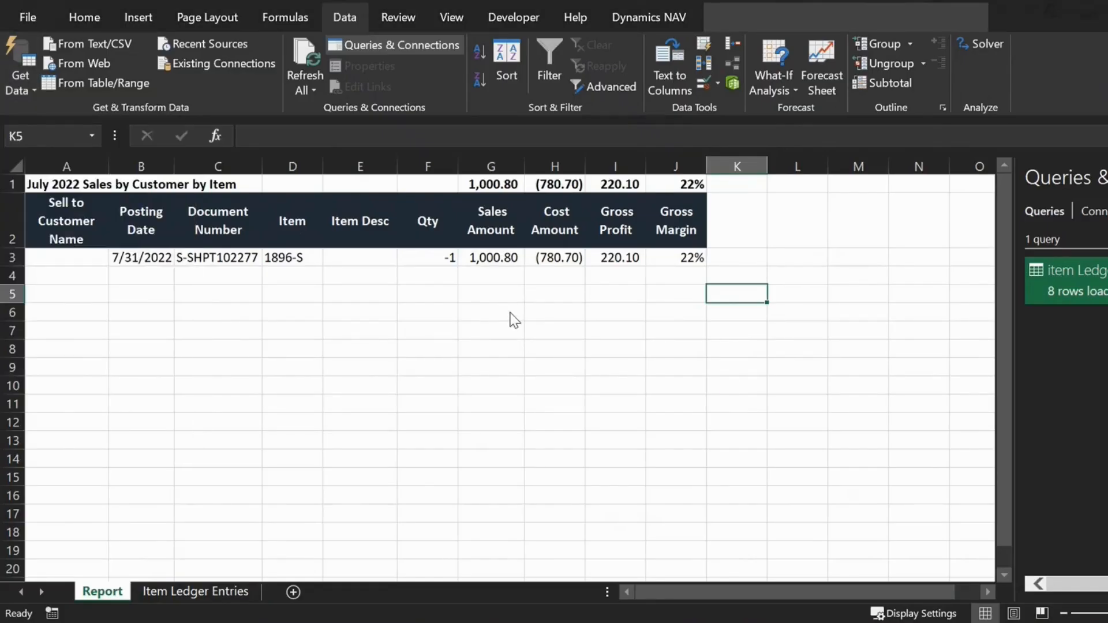
pyautogui.scroll(-3, 582, 470)
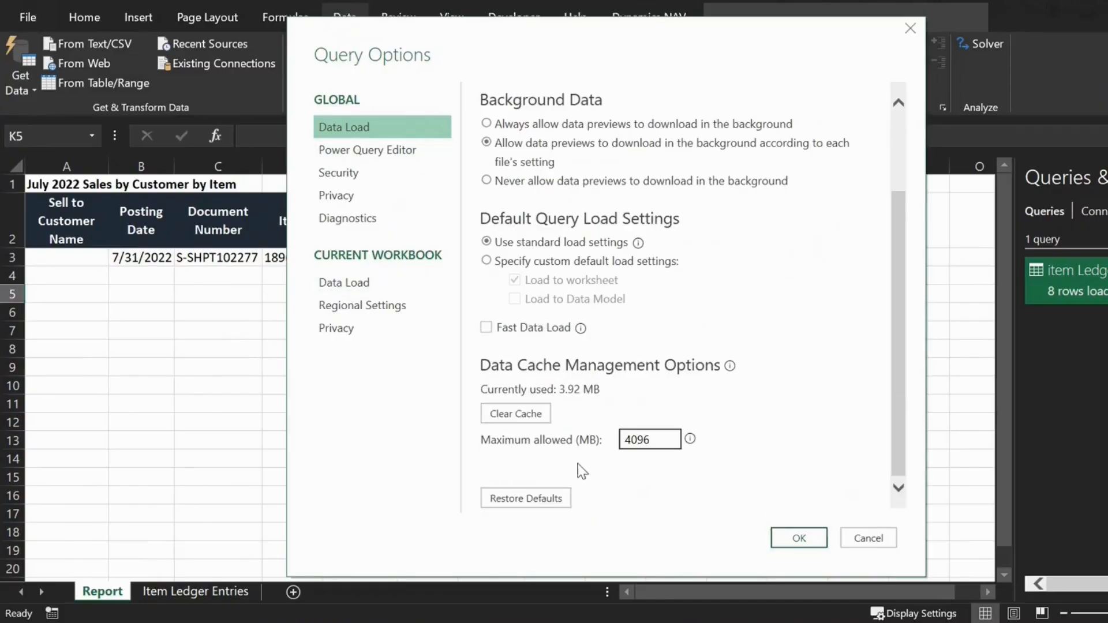
pyautogui.click(545, 412)
pyautogui.click(800, 537)
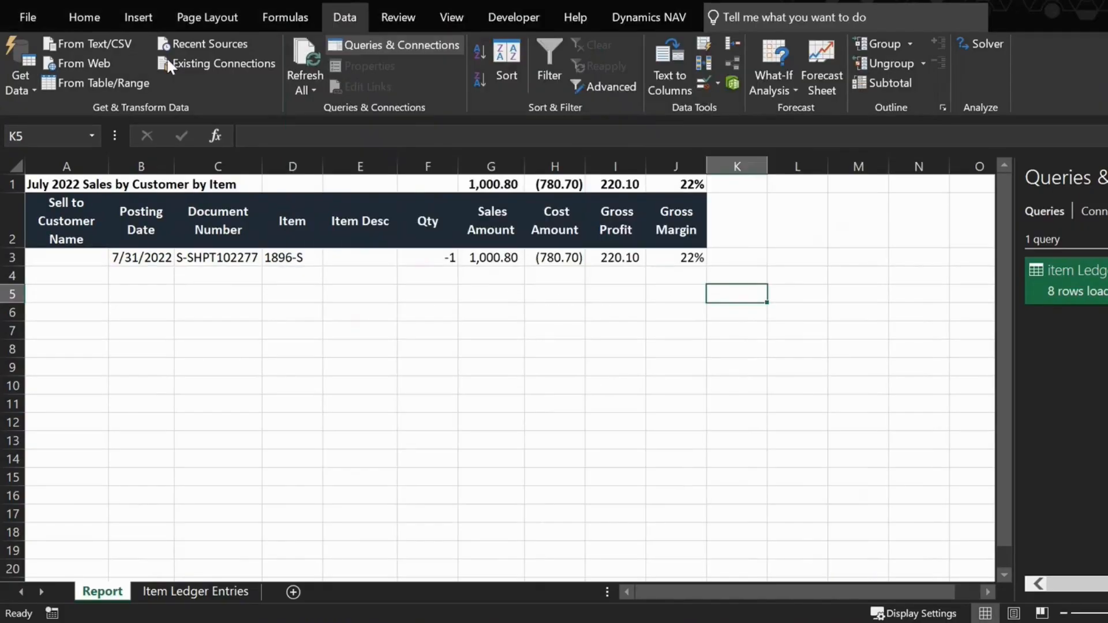
# Step: Create a new OData feed connection using the copied ItemsDemoReport URL
pyautogui.click(18, 72)
pyautogui.moveTo(43, 282)
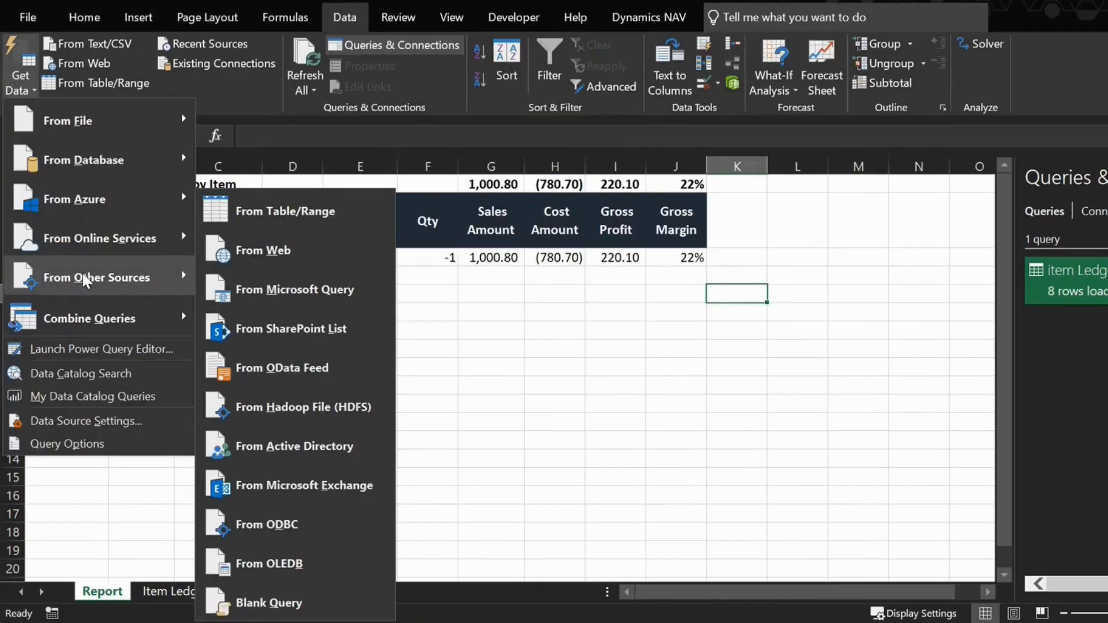
pyautogui.click(259, 365)
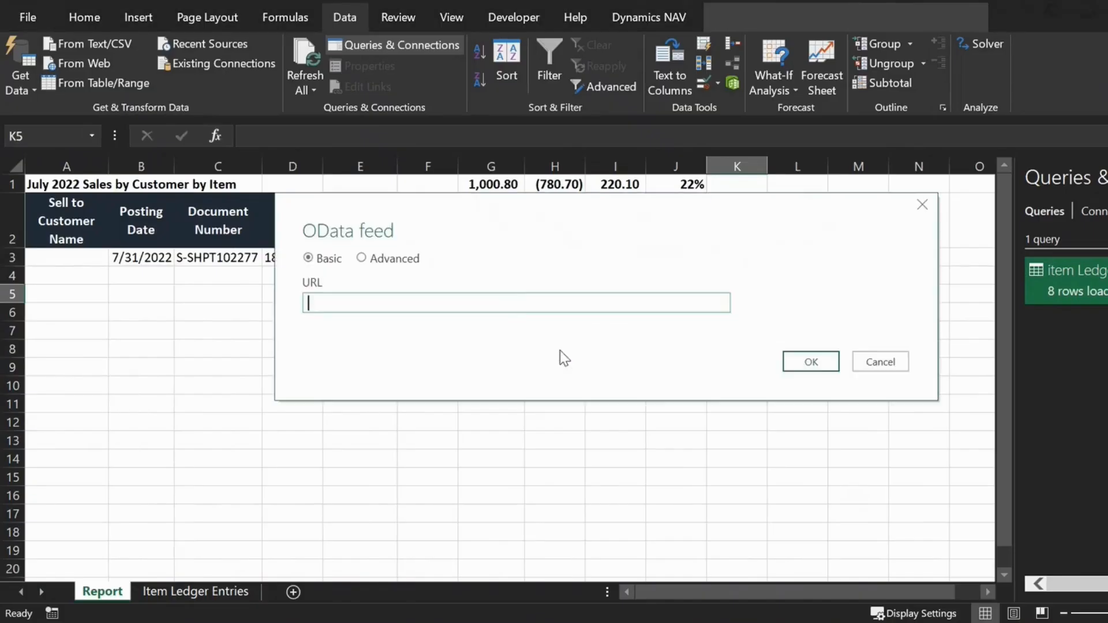
pyautogui.rightClick(500, 302)
pyautogui.click(551, 388)
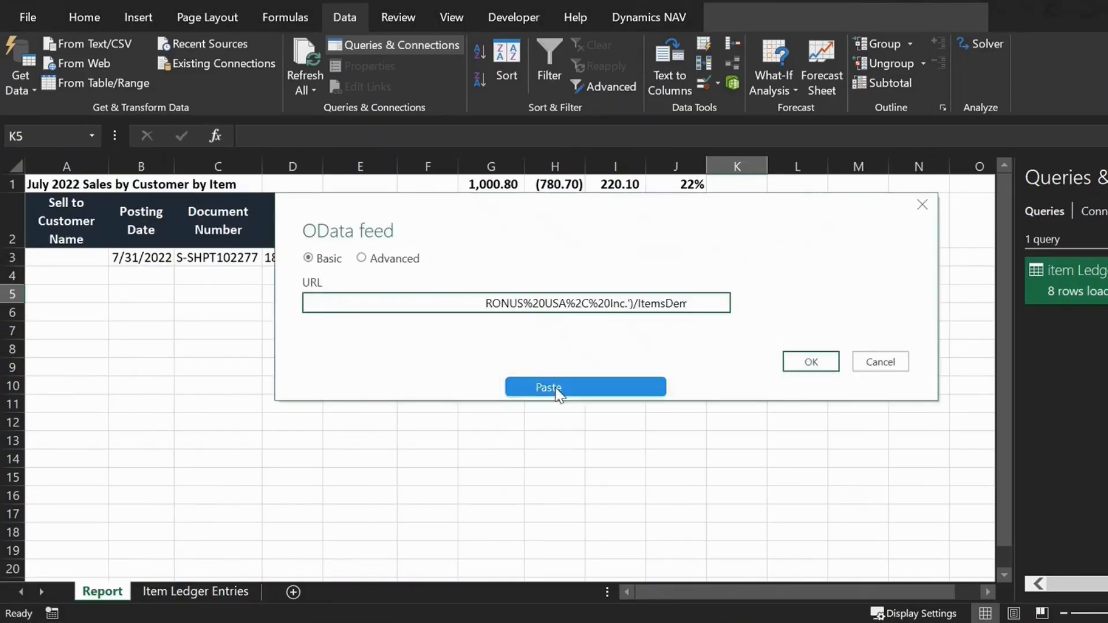
pyautogui.click(819, 364)
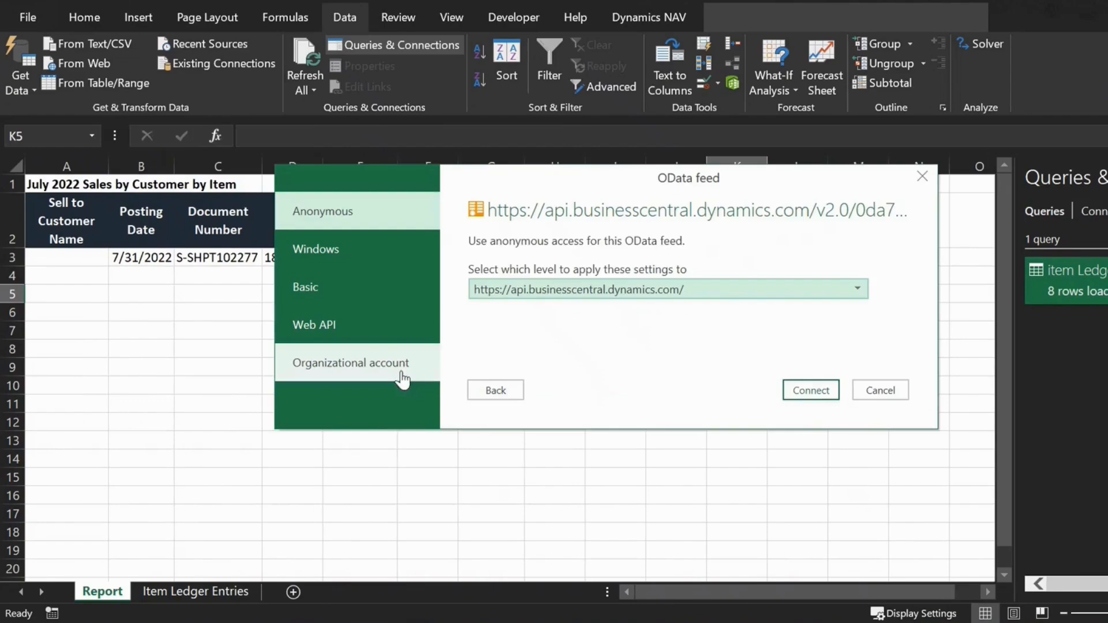
# Step: Sign in to the feed with an organizational account, connect, and load the items data into a new worksheet
pyautogui.click(396, 374)
pyautogui.click(504, 272)
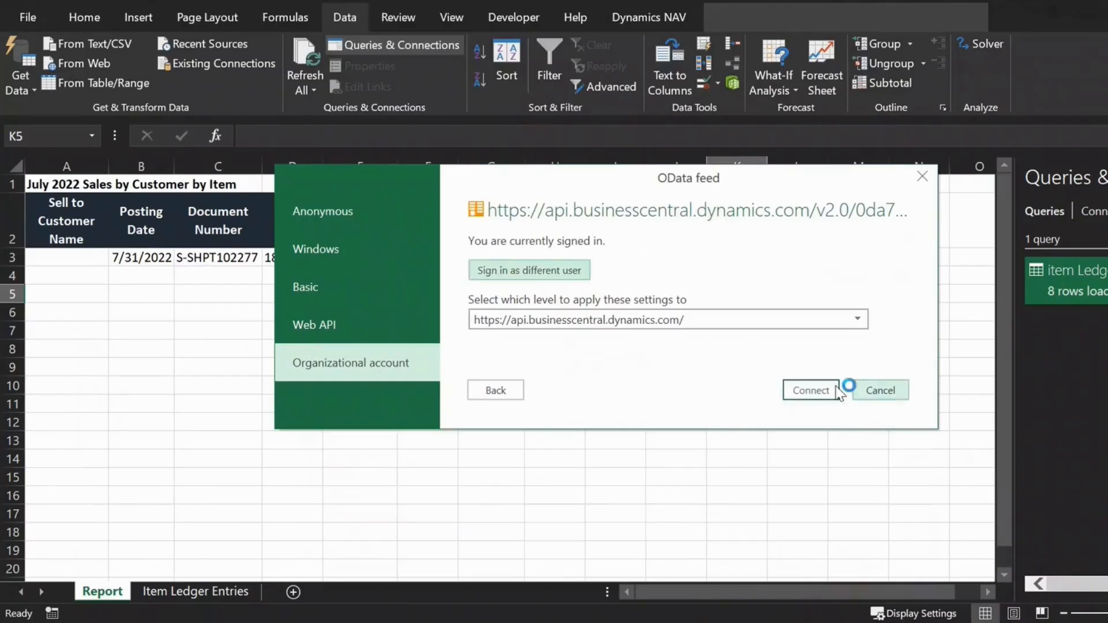
pyautogui.click(818, 389)
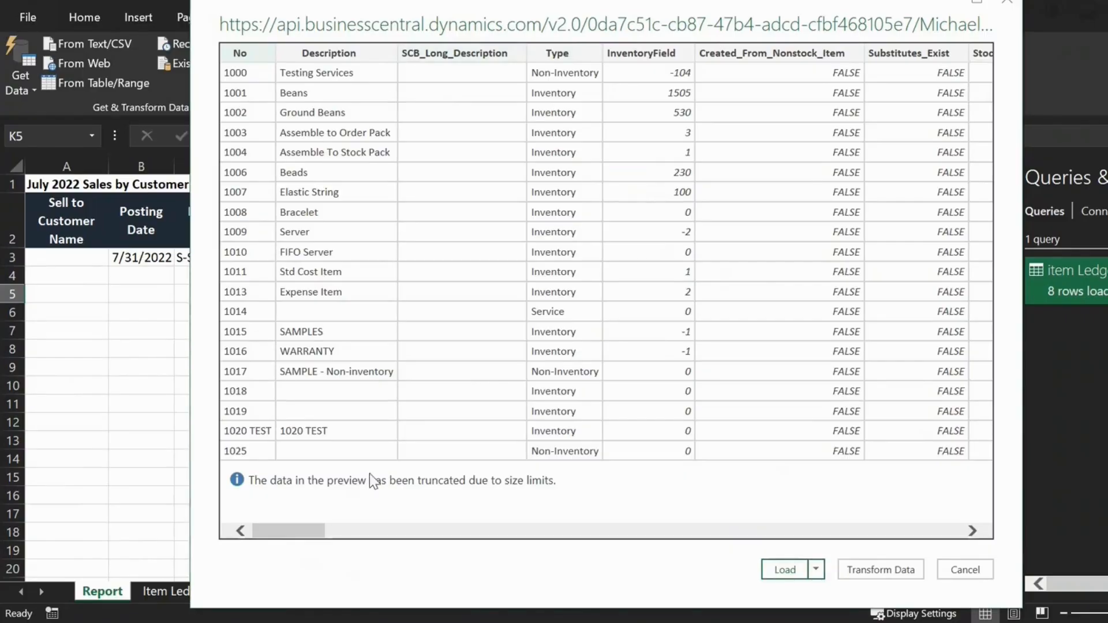
pyautogui.click(784, 571)
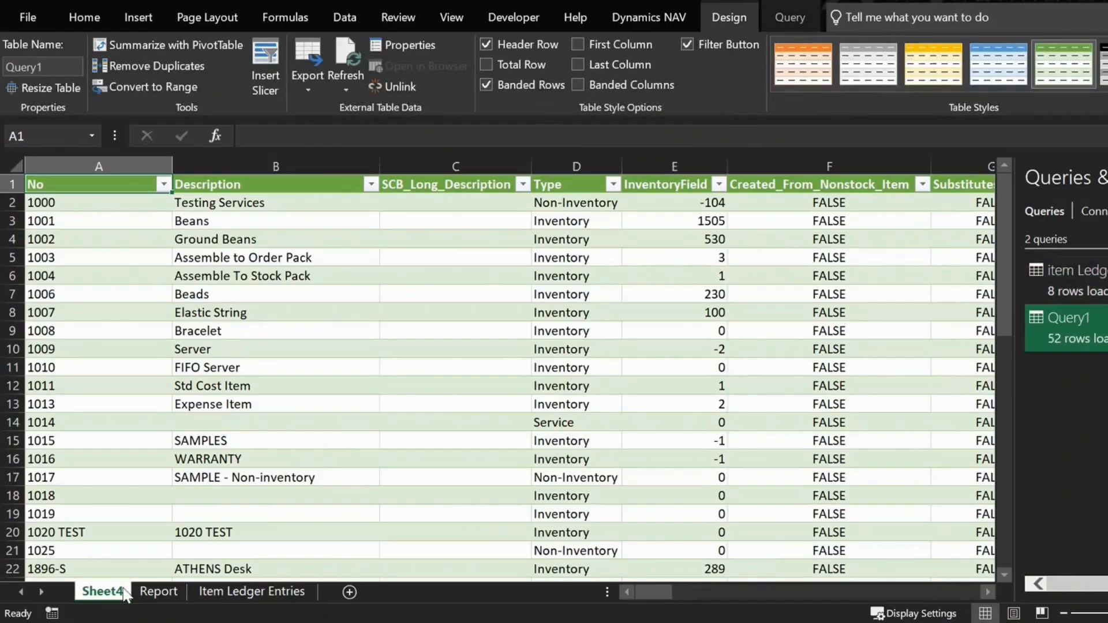
# Step: Rename the newly loaded worksheet as Items
pyautogui.rightClick(124, 594)
pyautogui.click(159, 420)
pyautogui.write('Ite')
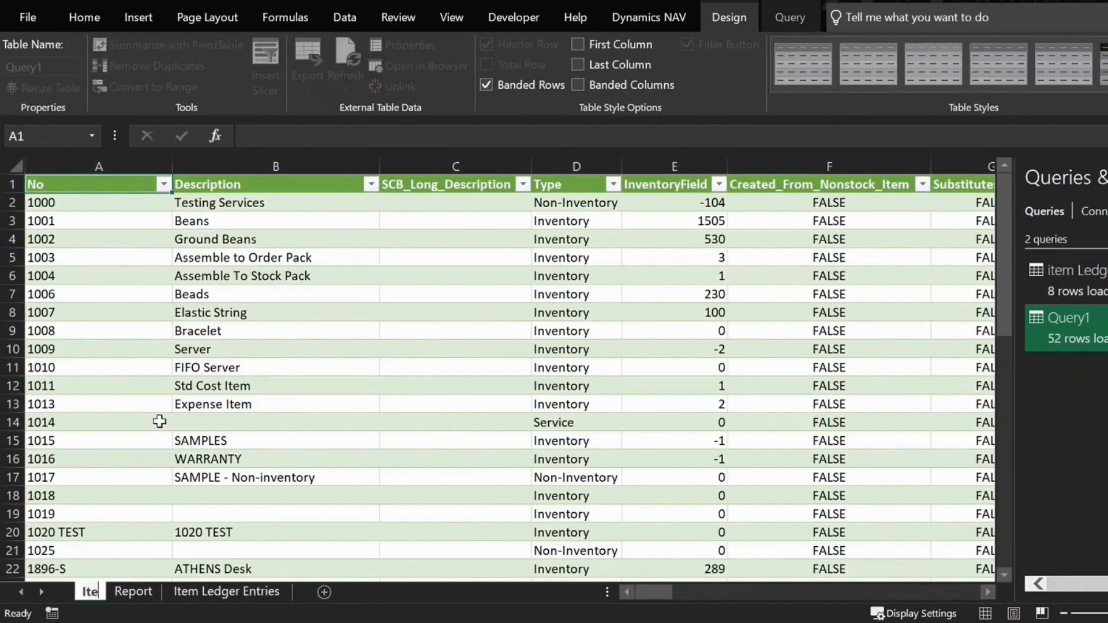
pyautogui.write('ms')
pyautogui.press('Return')
# Step: Rename the new item query as Items and move the Items sheet after Item Ledger Entries
pyautogui.rightClick(1080, 325)
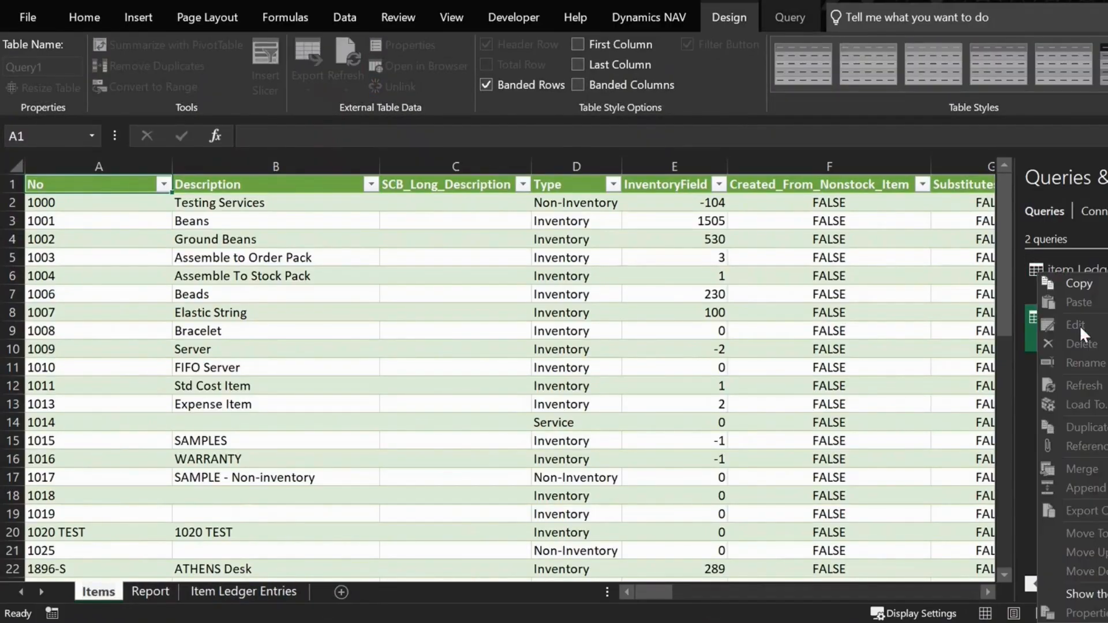
pyautogui.click(1028, 330)
pyautogui.rightClick(1055, 329)
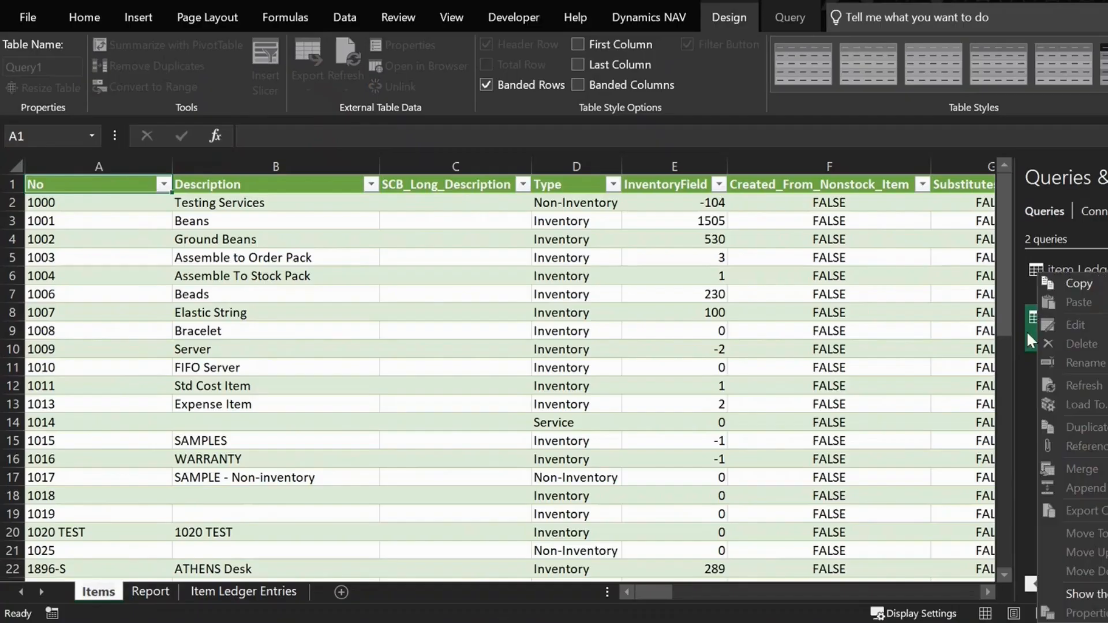
pyautogui.click(970, 348)
pyautogui.rightClick(1059, 335)
pyautogui.click(1083, 362)
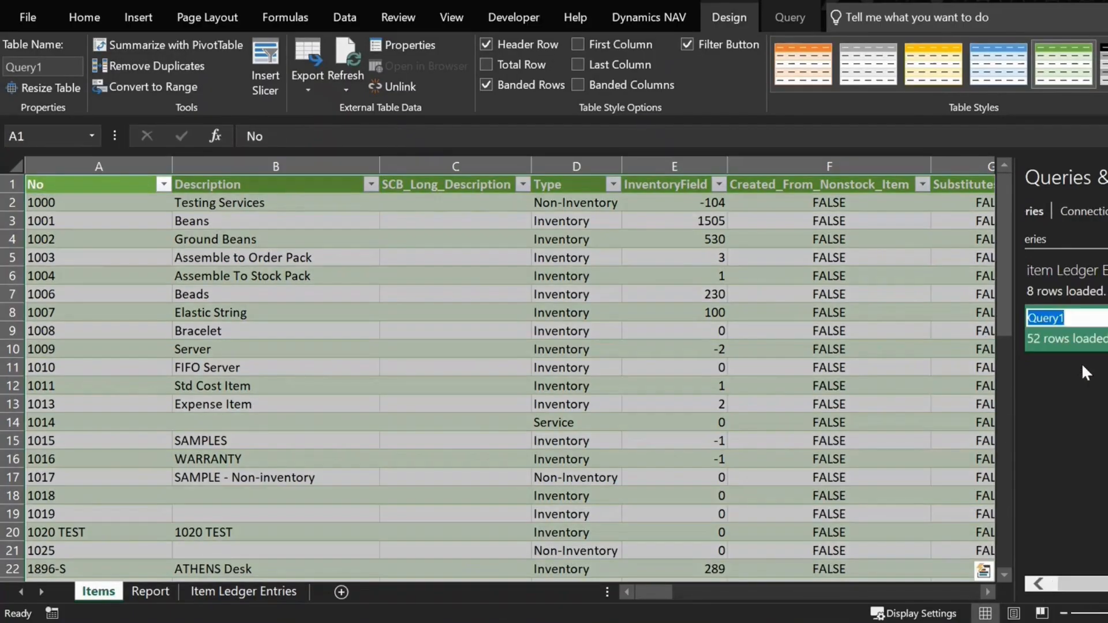
pyautogui.write('Items')
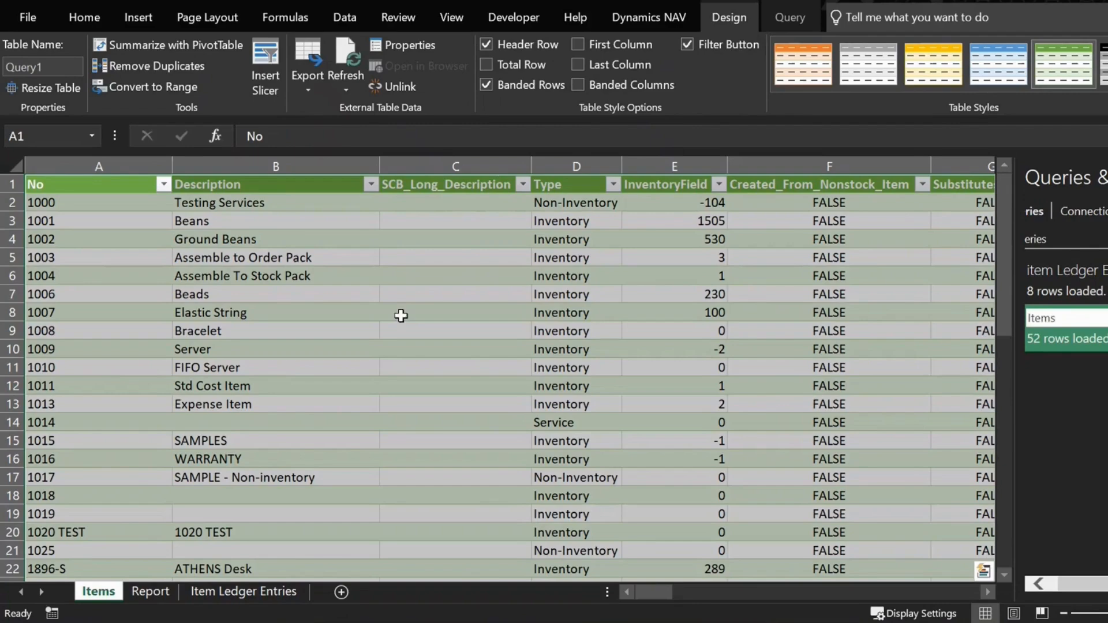
pyautogui.click(401, 315)
pyautogui.moveTo(308, 592); pyautogui.dragTo(309, 592)
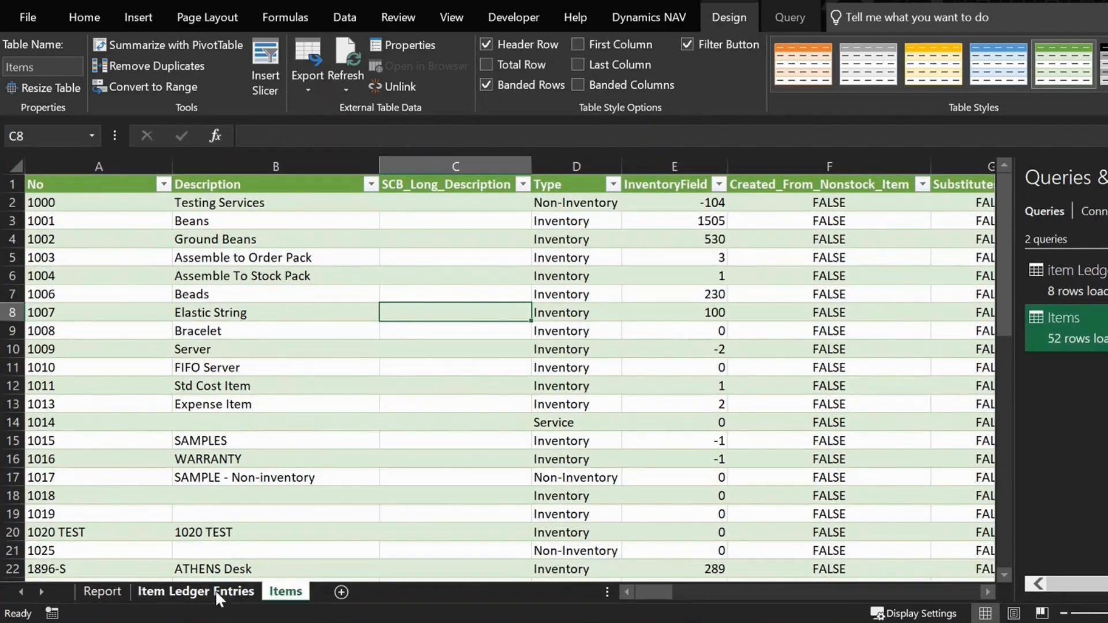
# Step: Look up the item description in cell E3 of the Report sheet with =VLOOKUP(D3,Items!A:B,2,FALSE)
pyautogui.click(113, 588)
pyautogui.click(349, 260)
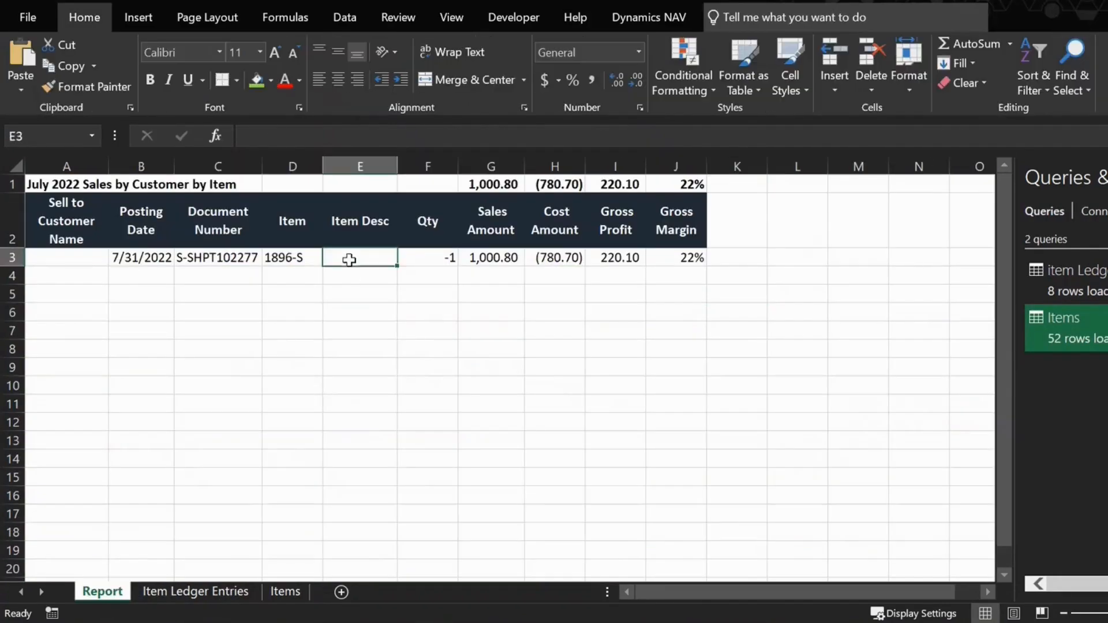
pyautogui.write('=vlookup(')
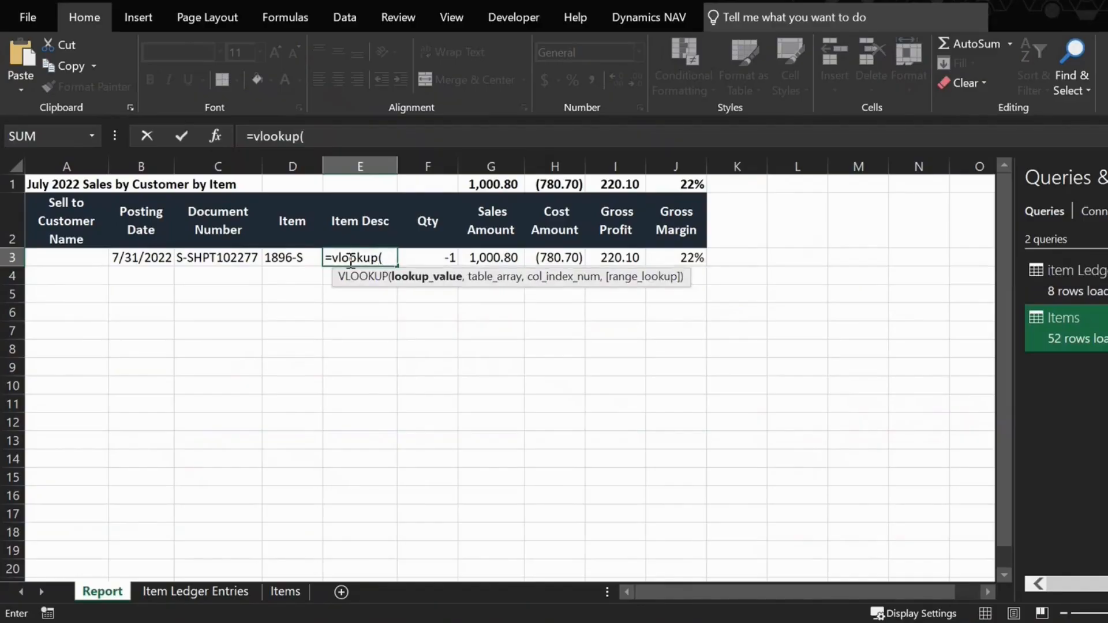
pyautogui.press('Left')
pyautogui.write(',')
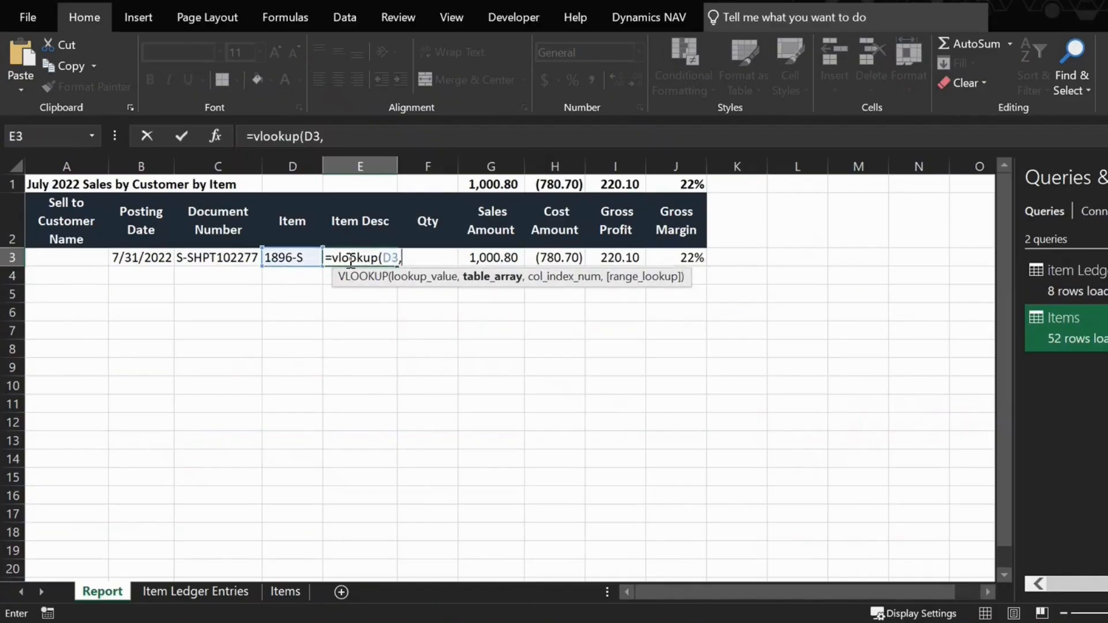
pyautogui.click(269, 591)
pyautogui.moveTo(109, 164); pyautogui.dragTo(200, 161)
pyautogui.write(',2')
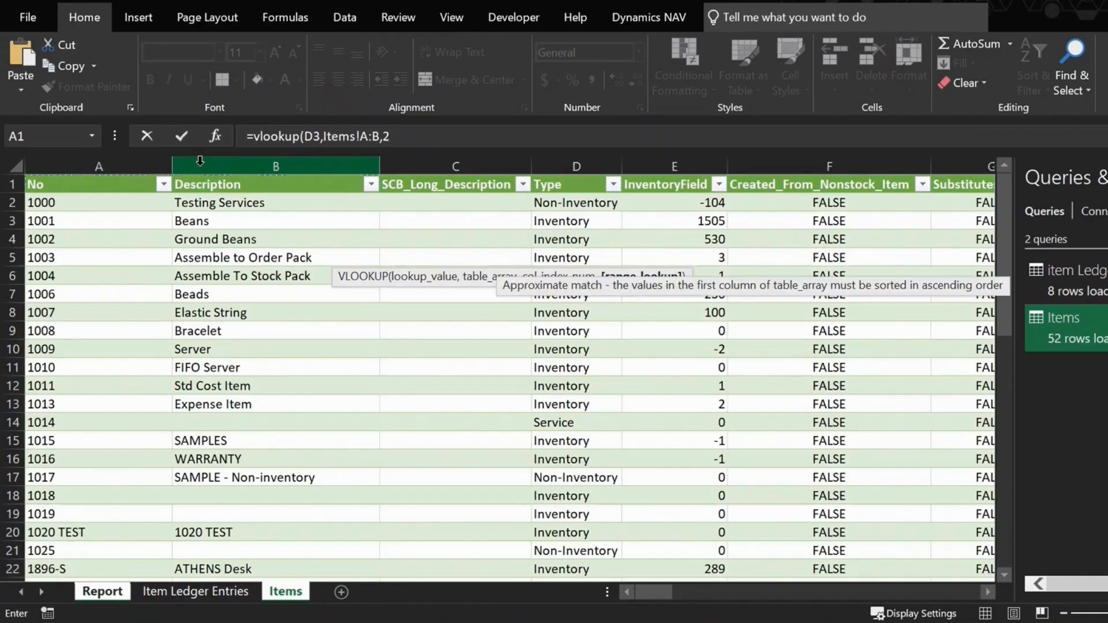
pyautogui.write(',false)')
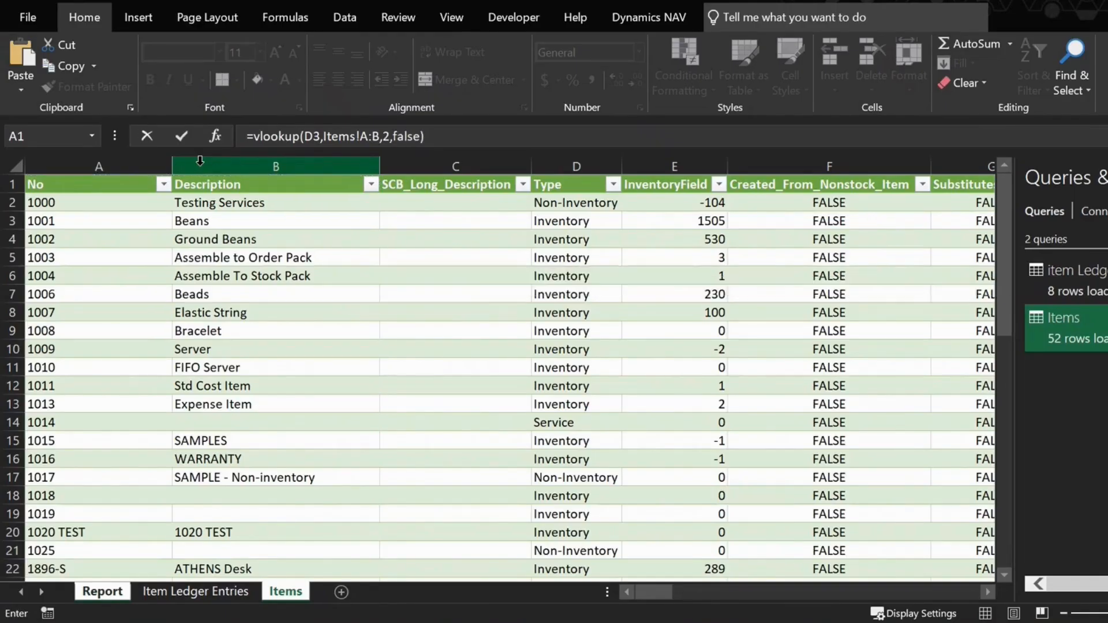
pyautogui.press('Return')
# Step: Widen the Item Desc column on the Report sheet and select cell A3 under Sell to Customer Name
pyautogui.click(364, 256)
pyautogui.moveTo(397, 171); pyautogui.dragTo(444, 172)
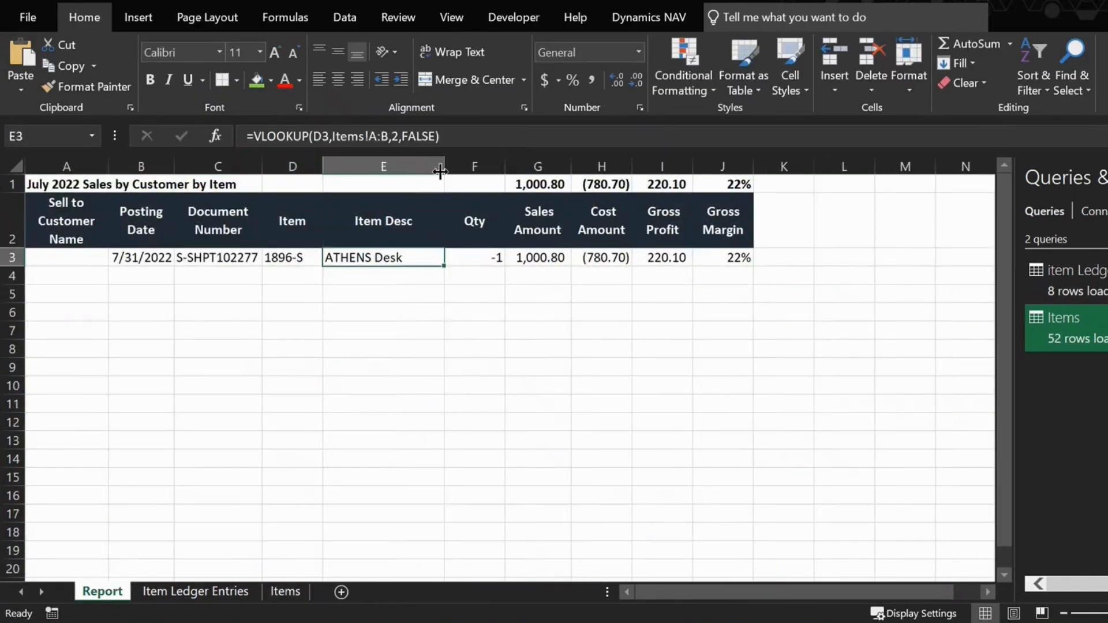
pyautogui.click(76, 262)
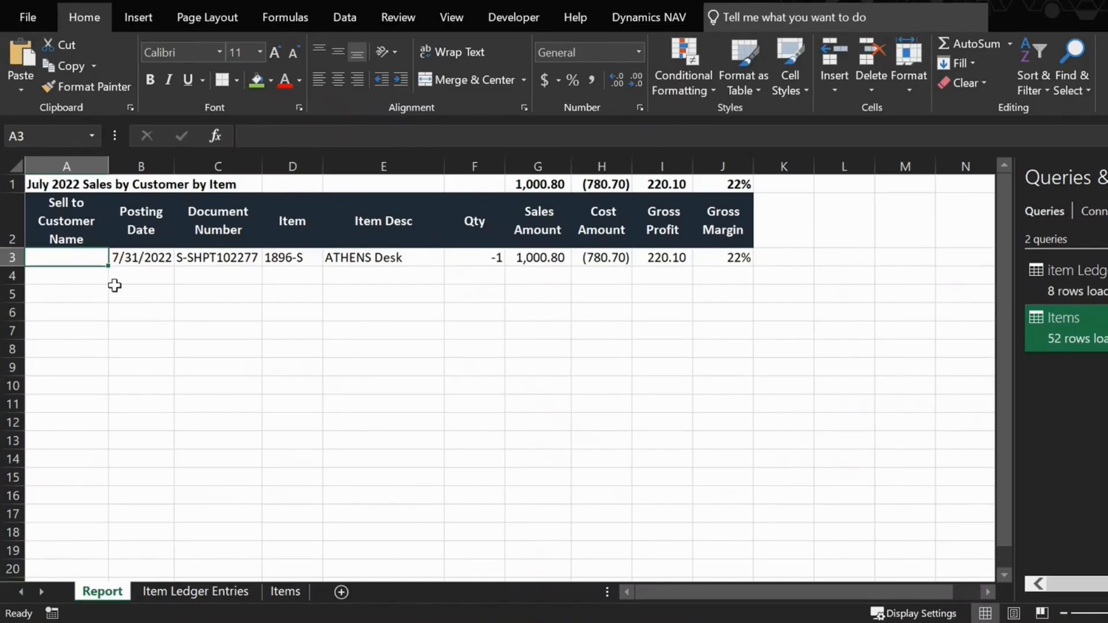
# Step: Switch to Business Central and add a new web service line with the object type Page
pyautogui.click(358, 622)
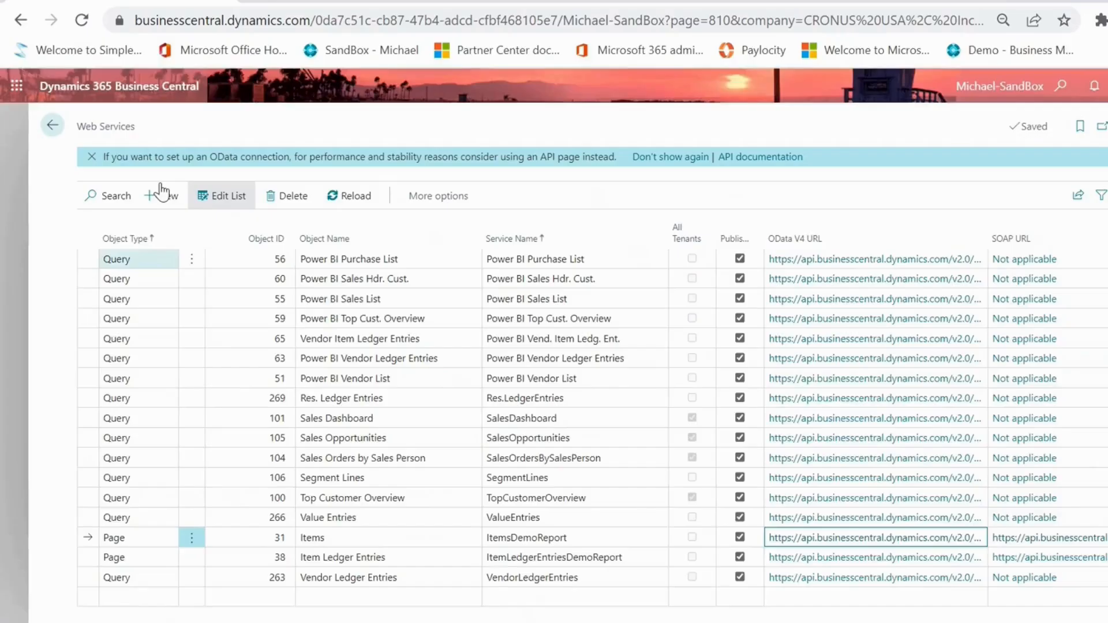
pyautogui.click(162, 195)
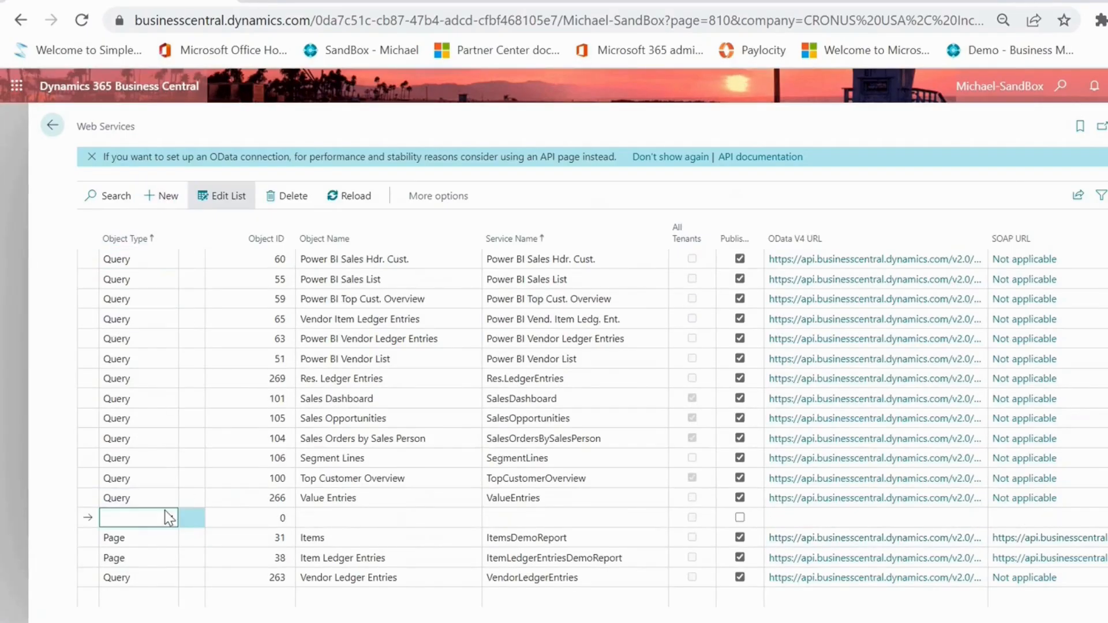
pyautogui.click(169, 517)
pyautogui.click(149, 549)
pyautogui.click(258, 518)
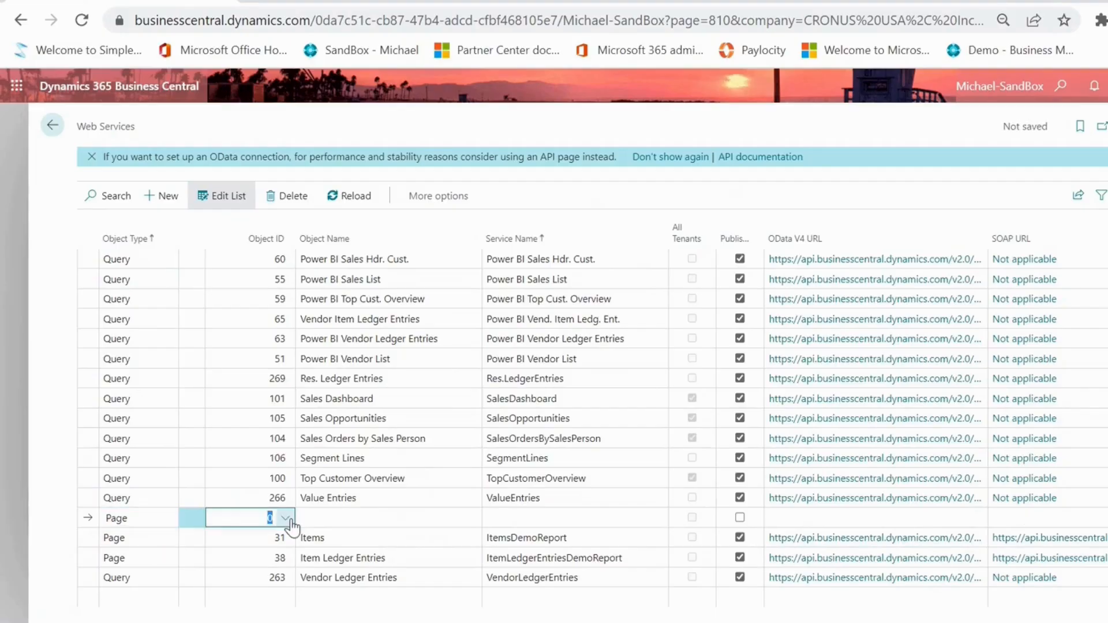
# Step: Search the full object list for "posted sale" and assign object 130, Posted Sales Shipment, to the new web service line
pyautogui.click(286, 519)
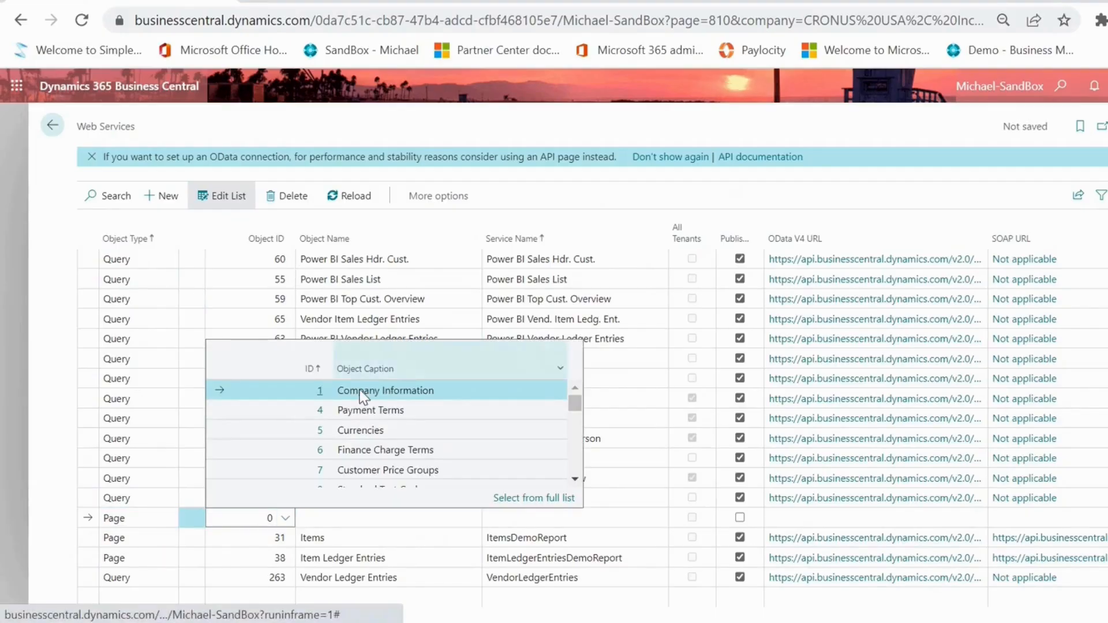
pyautogui.click(527, 496)
pyautogui.click(440, 207)
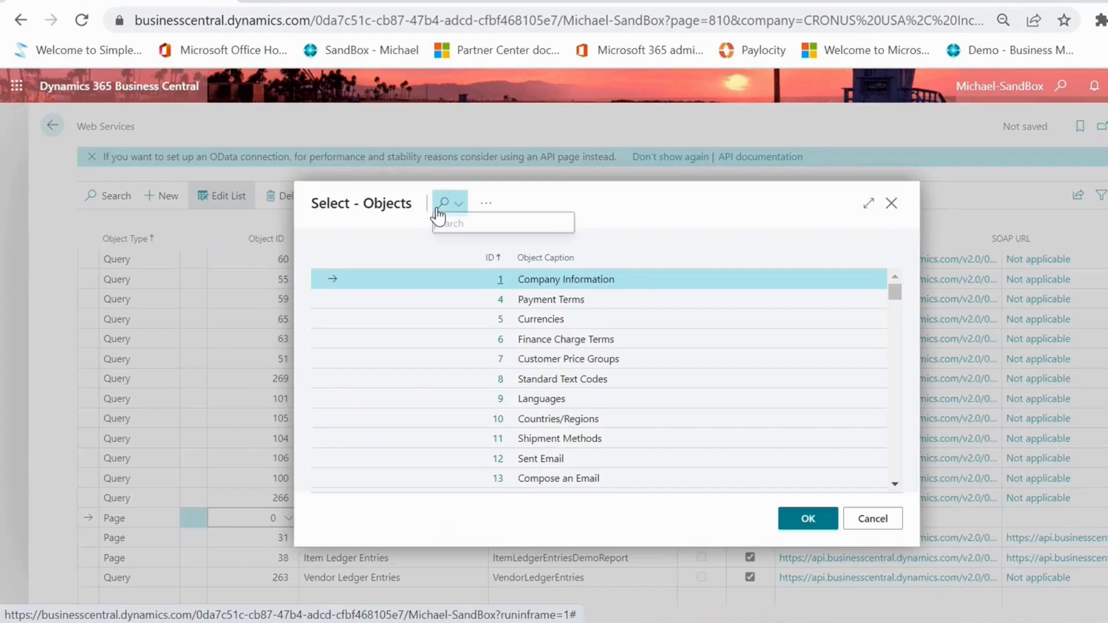
pyautogui.write('p')
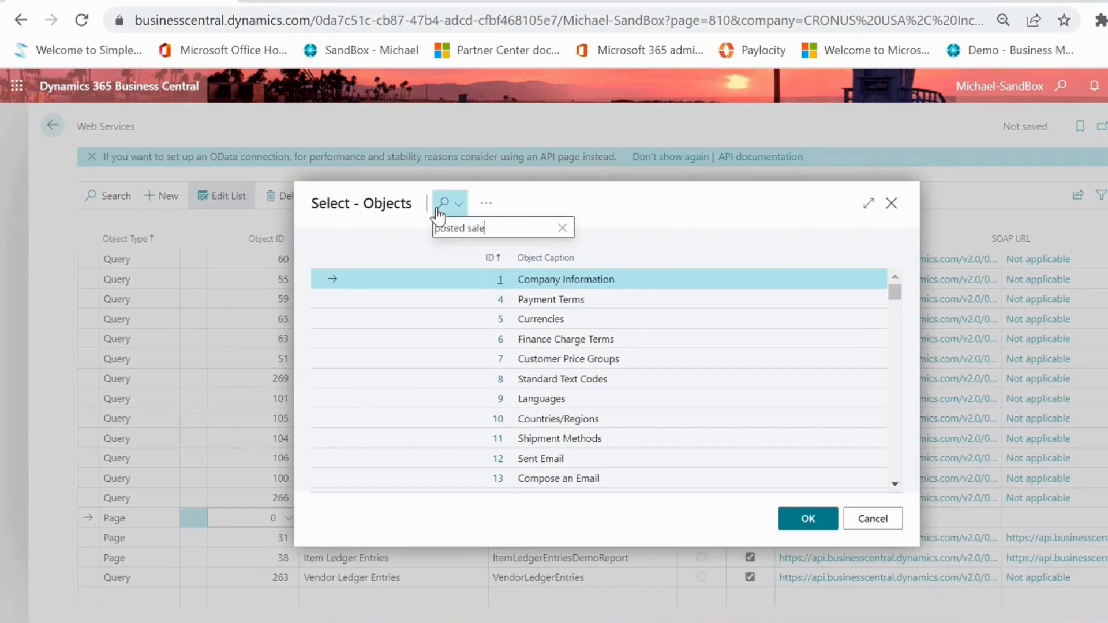
pyautogui.write('osted sale')
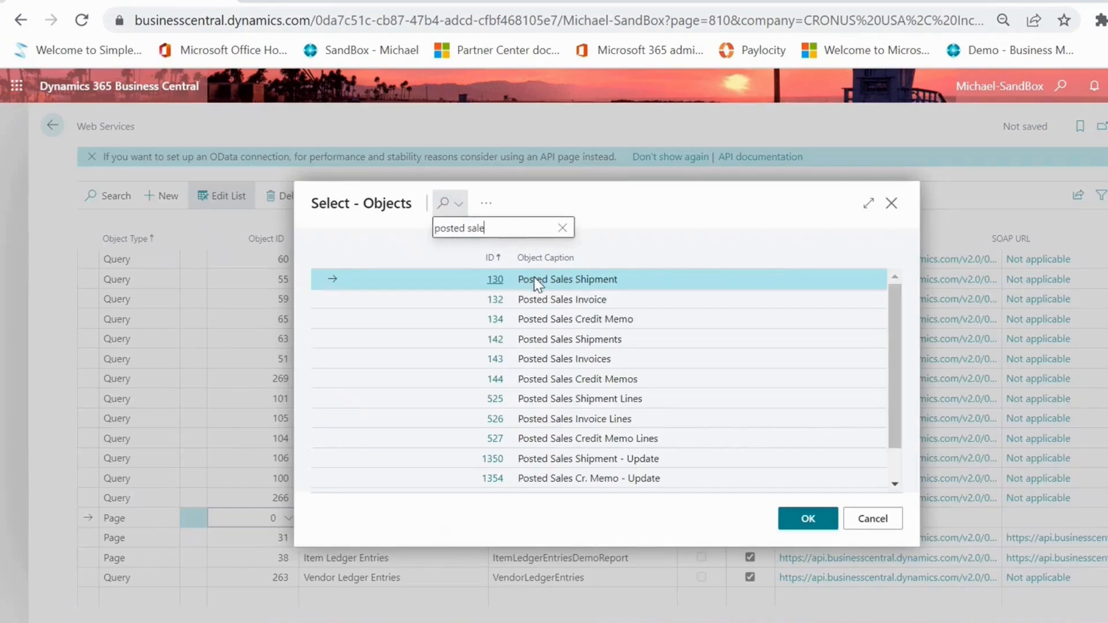
pyautogui.click(811, 522)
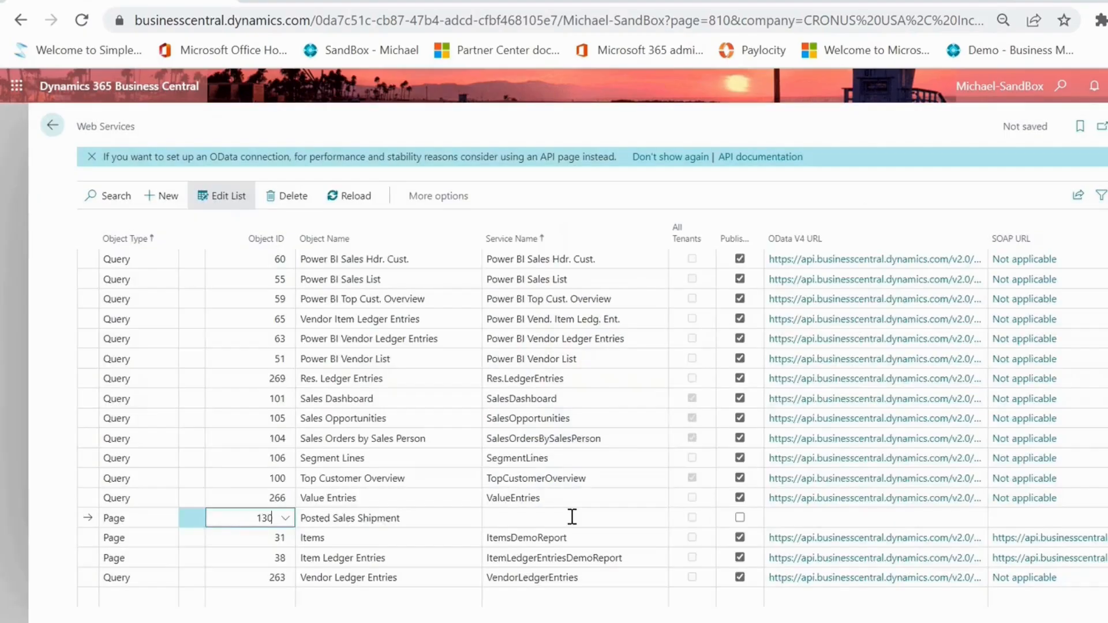
# Step: Name the Posted Sales Shipment service PostedSalesShipmentsDemoREport and publish it
pyautogui.click(572, 518)
pyautogui.write('PostedSalesShipmentsDemoREport')
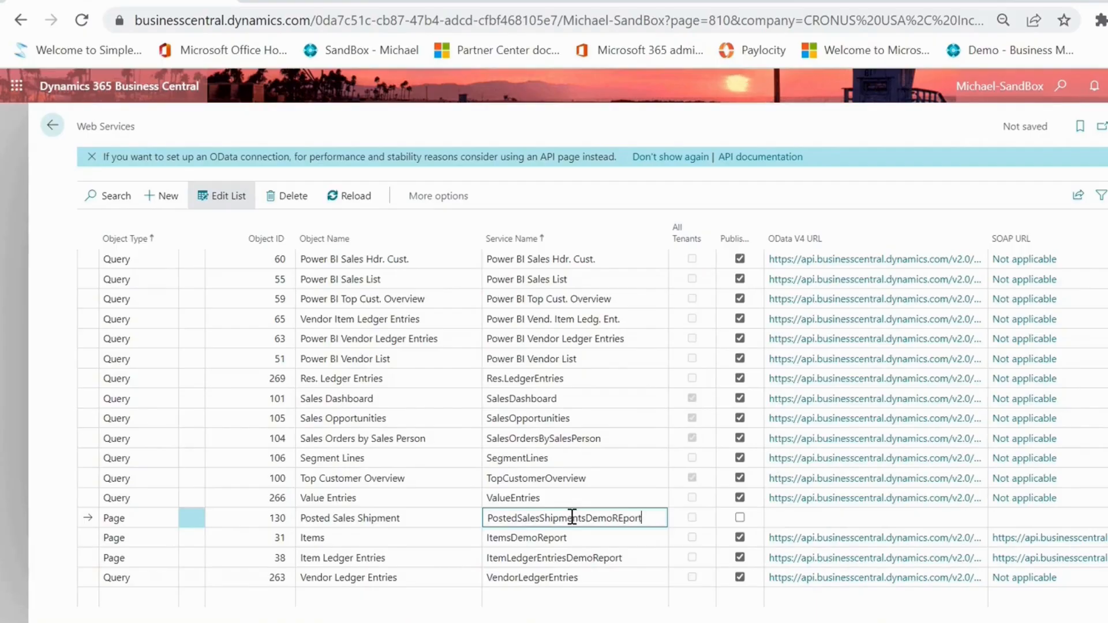
pyautogui.press('Tab')
pyautogui.click(740, 518)
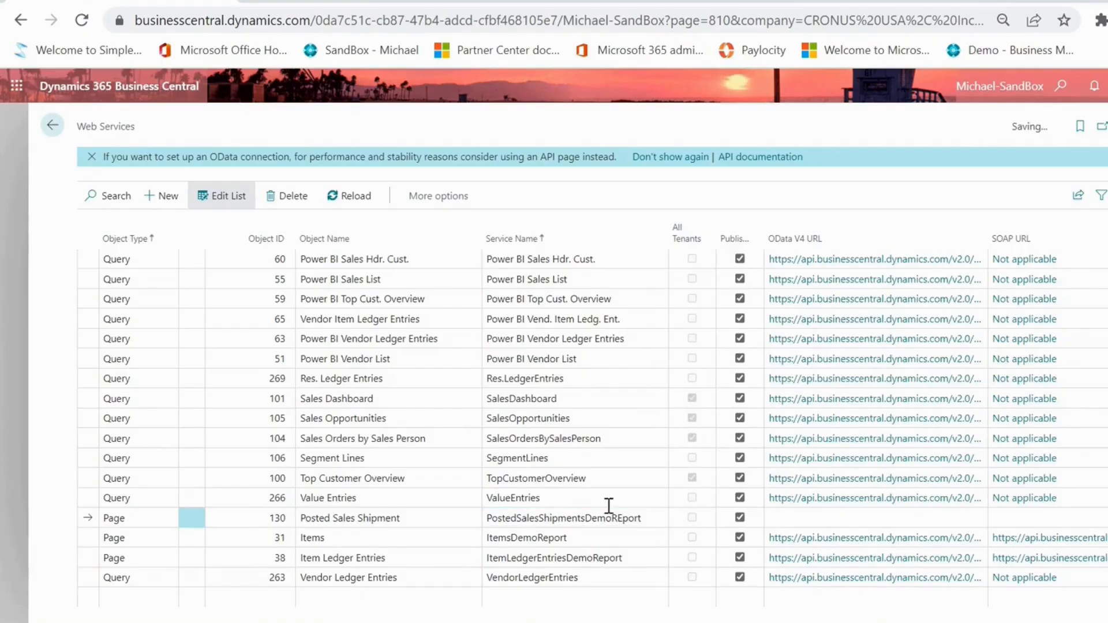
# Step: Copy the OData V4 URL of the PostedSalesShipmentsDemoREport service and switch back to the Excel workbook
pyautogui.click(611, 519)
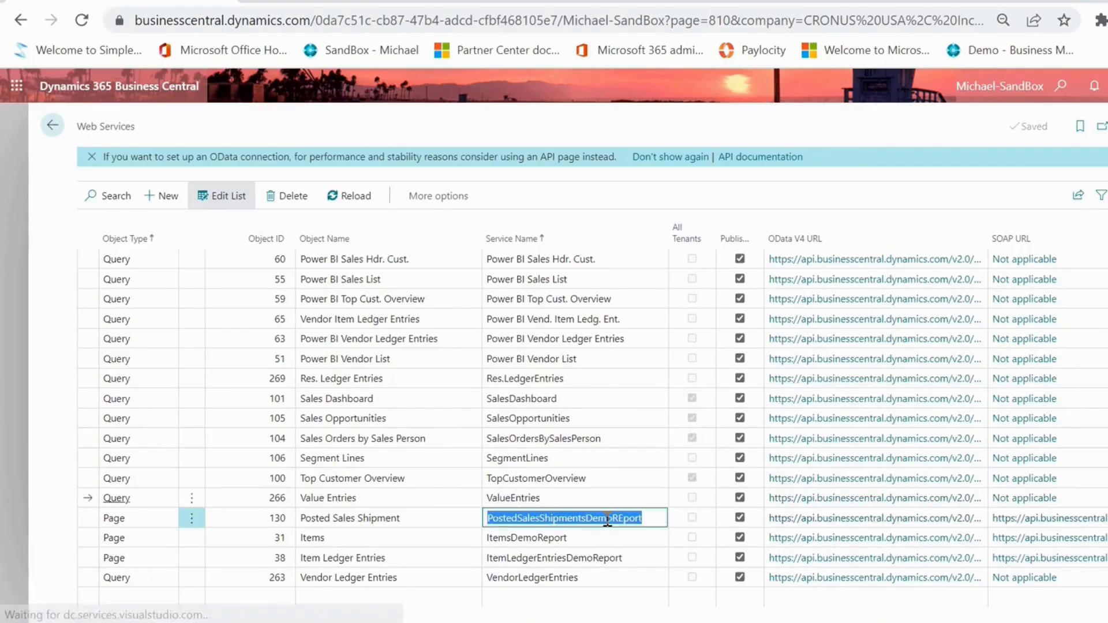
pyautogui.rightClick(806, 526)
pyautogui.click(864, 470)
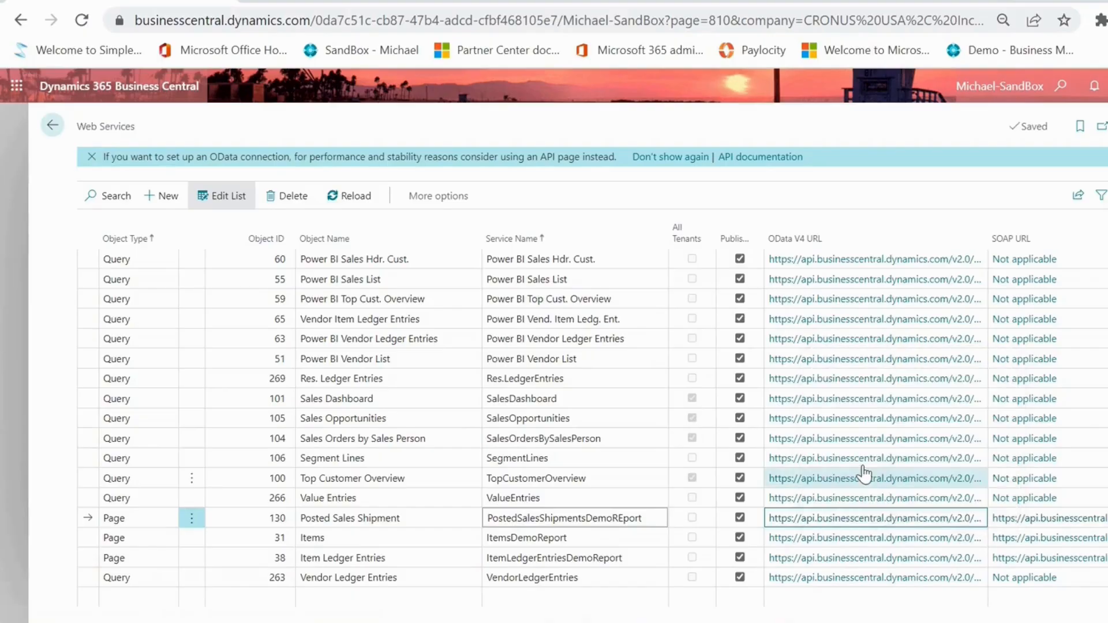
pyautogui.hotkey('alt', 'Tab')
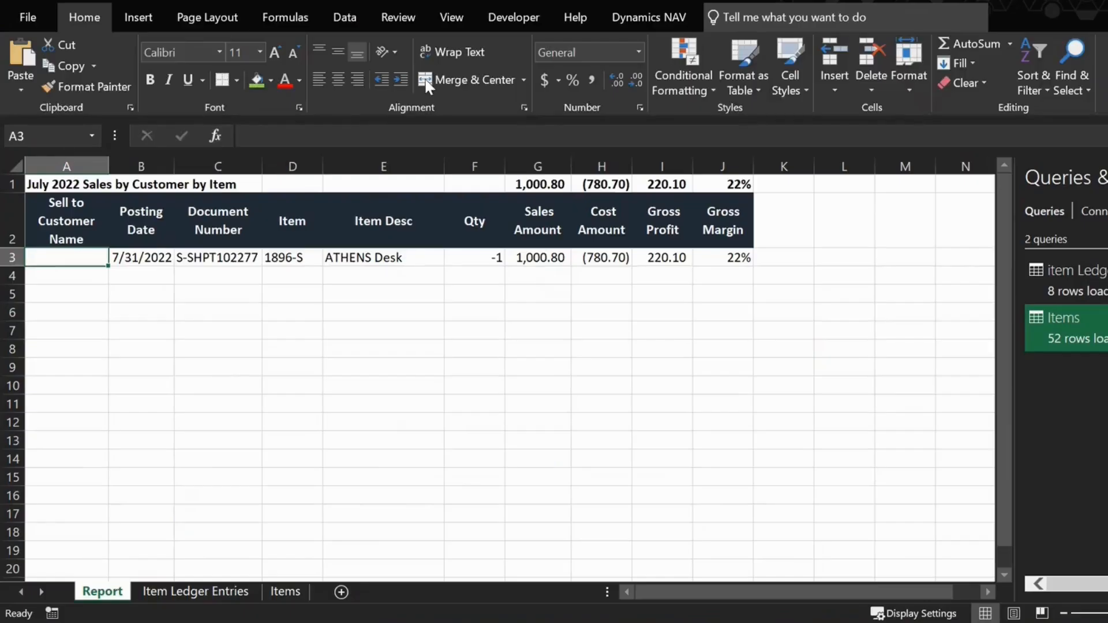
# Step: Try to connect the workbook to the copied PostedSalesShipmentsDemoREport URL as an OData feed
pyautogui.click(345, 17)
pyautogui.click(29, 88)
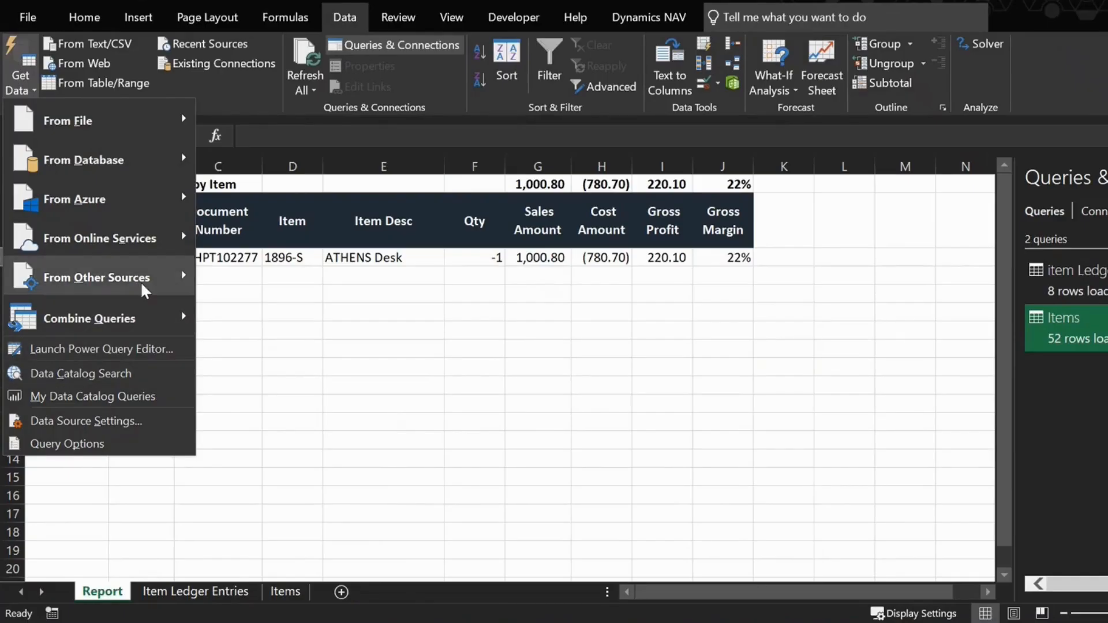
pyautogui.moveTo(133, 278)
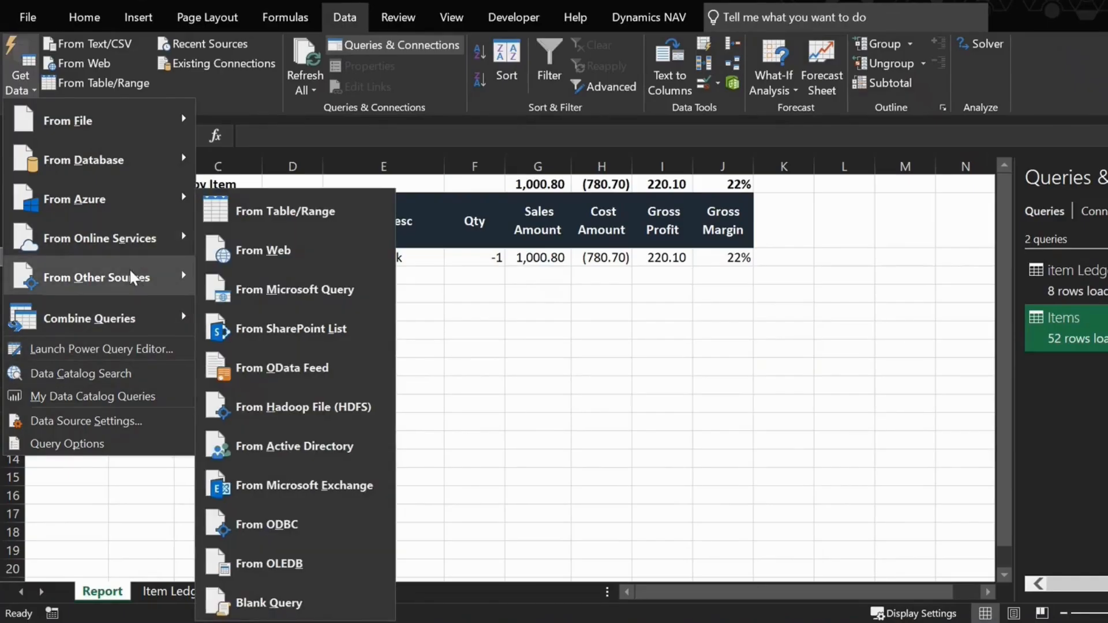
pyautogui.click(322, 368)
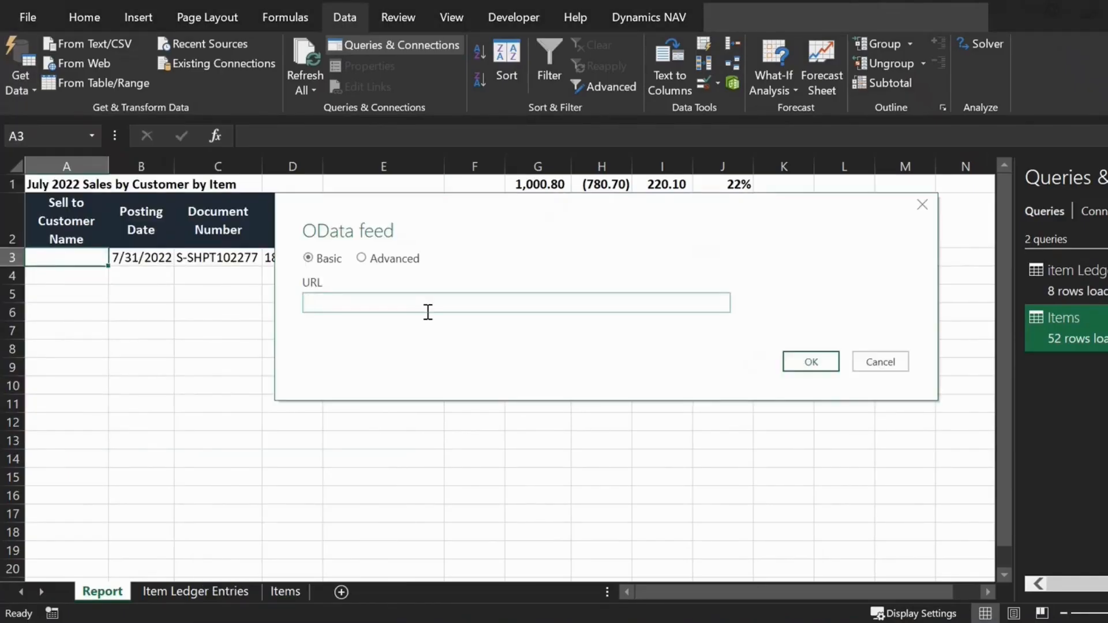
pyautogui.rightClick(428, 312)
pyautogui.click(508, 382)
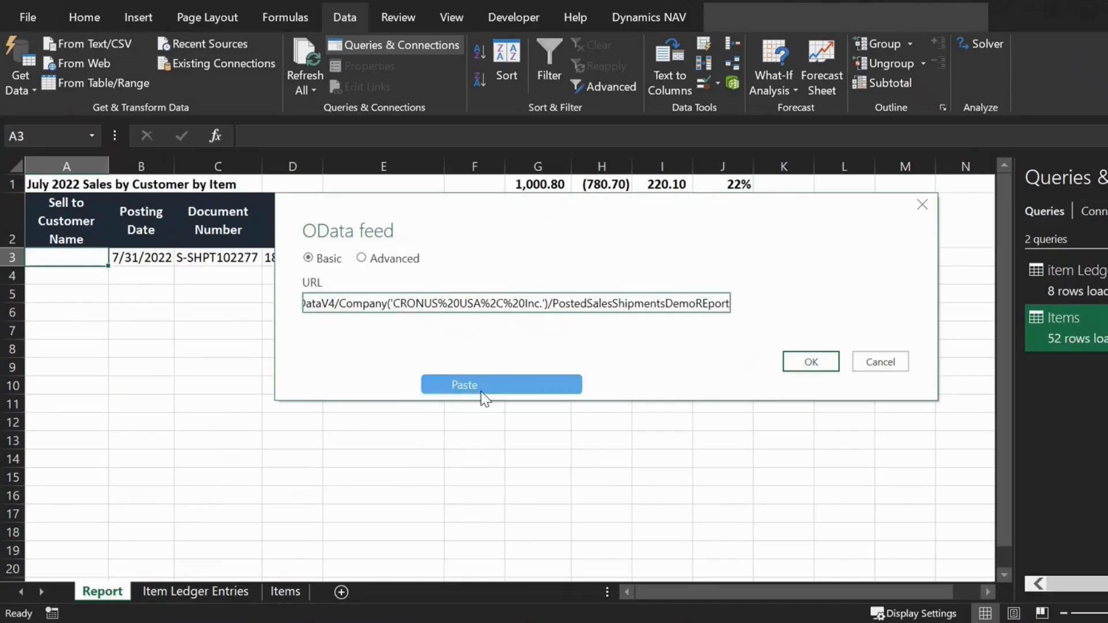
pyautogui.click(811, 361)
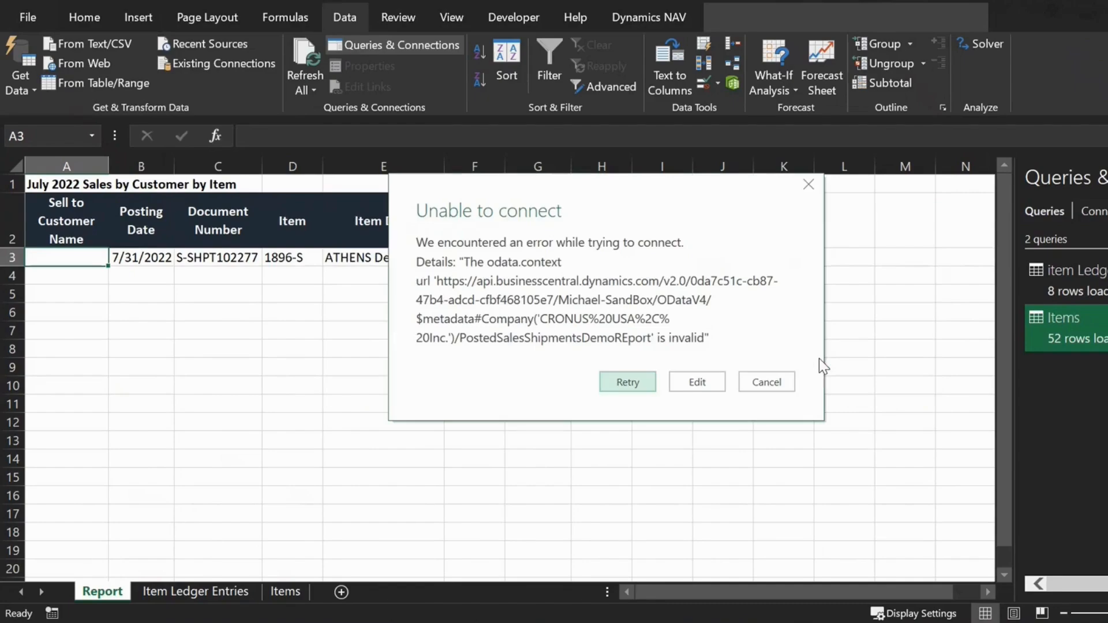
pyautogui.click(769, 384)
# Step: Clear the data cache in the global data load query options
pyautogui.click(20, 75)
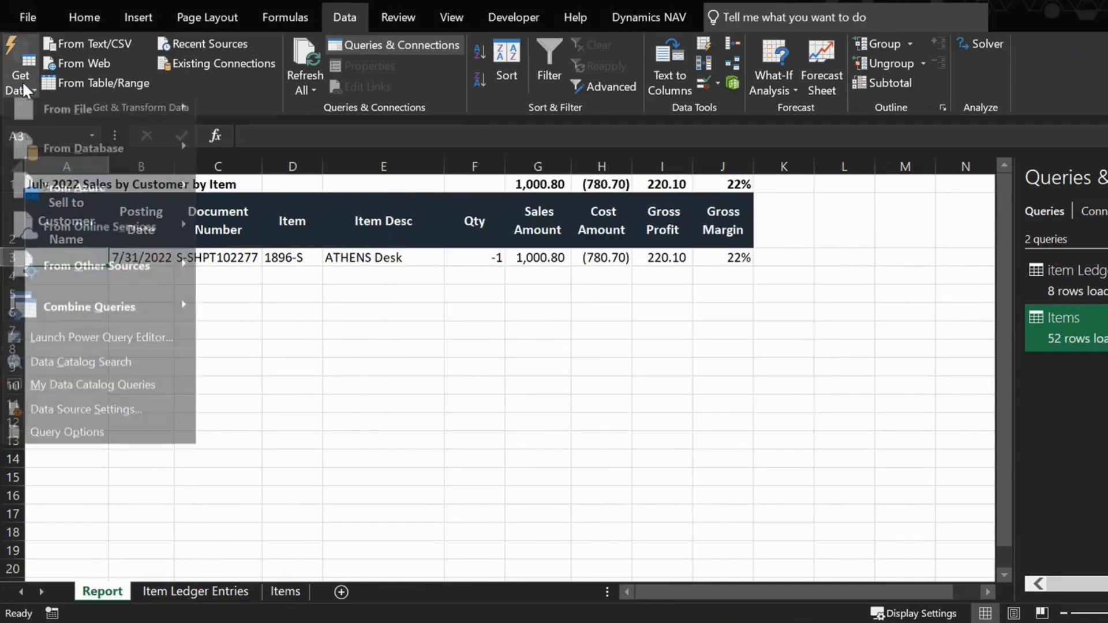
pyautogui.click(98, 444)
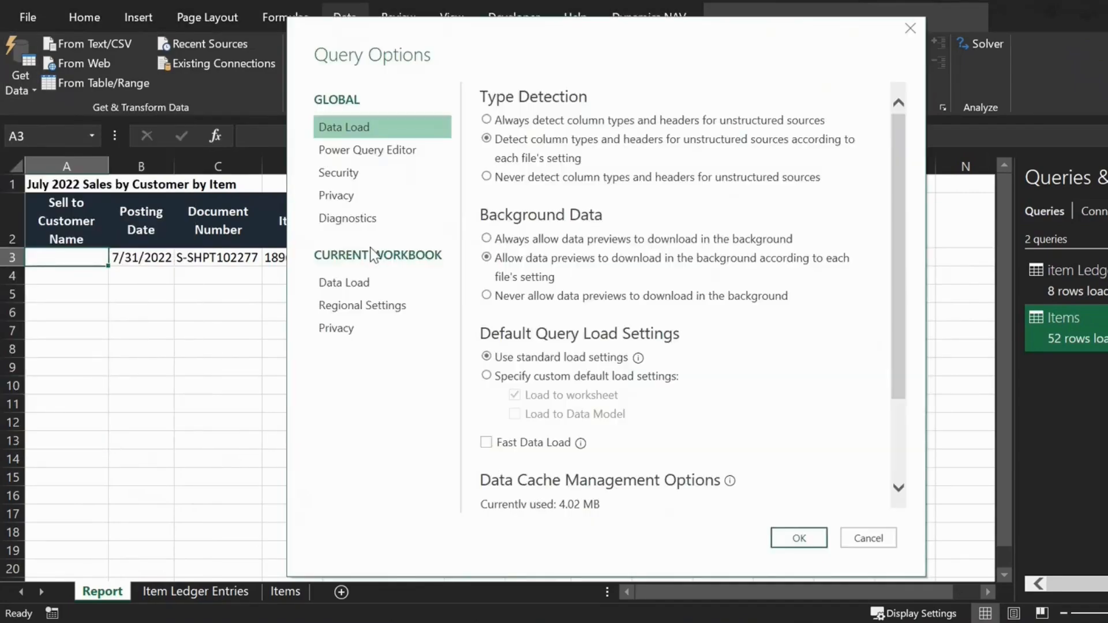
pyautogui.scroll(-3, 658, 421)
pyautogui.click(517, 414)
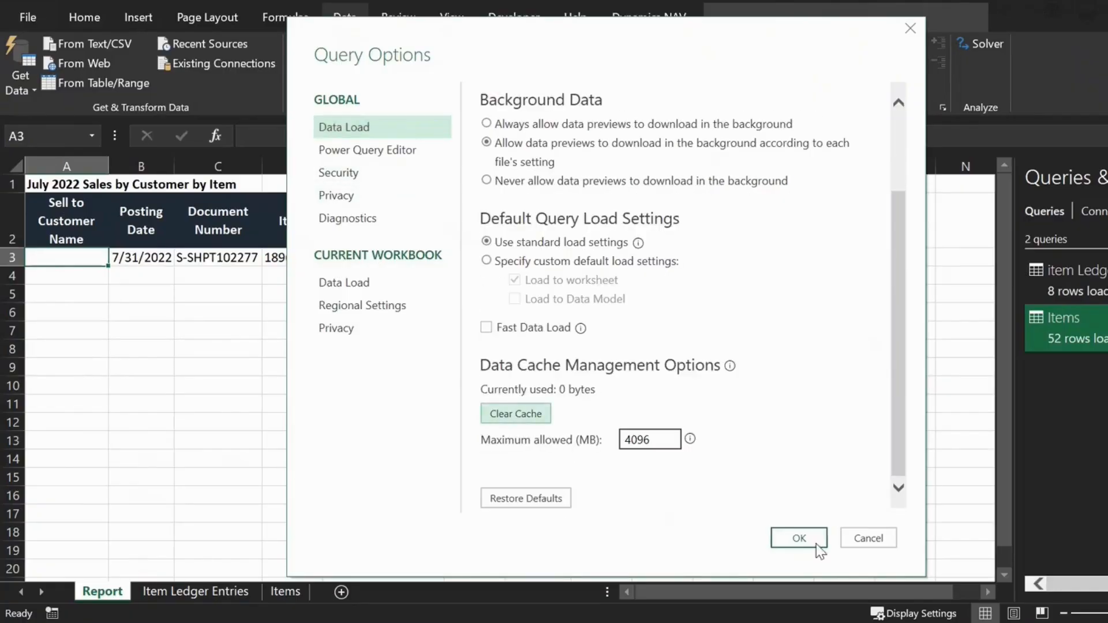
pyautogui.click(799, 538)
# Step: Clear the permissions of the ItemLedgerEntriesDemoReport and ItemsDemoReport data sources in the current workbook
pyautogui.click(21, 75)
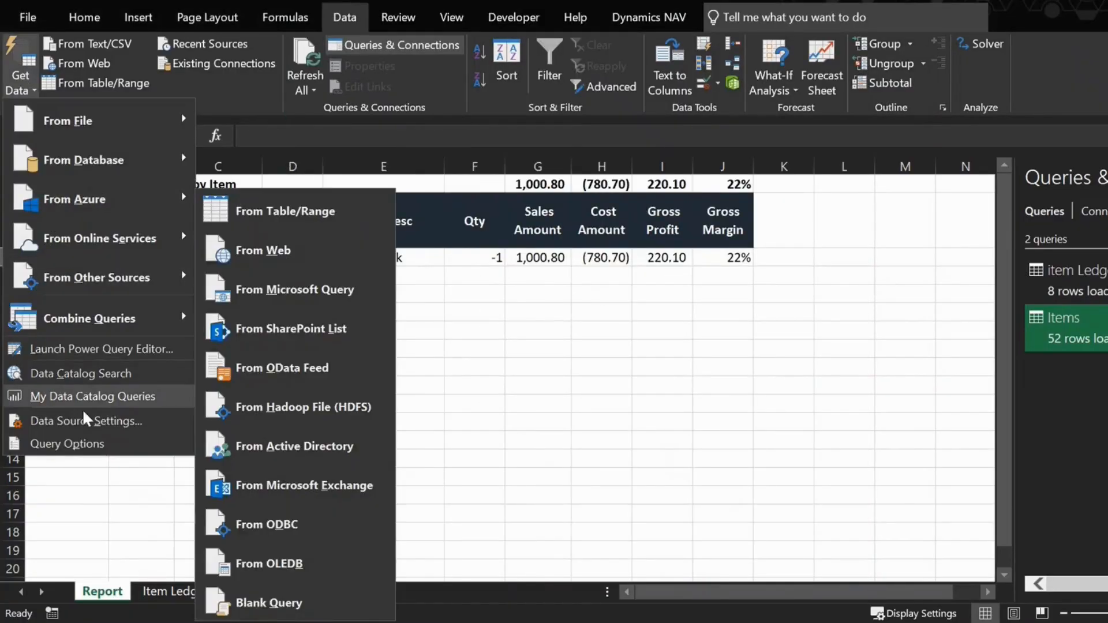
pyautogui.click(85, 422)
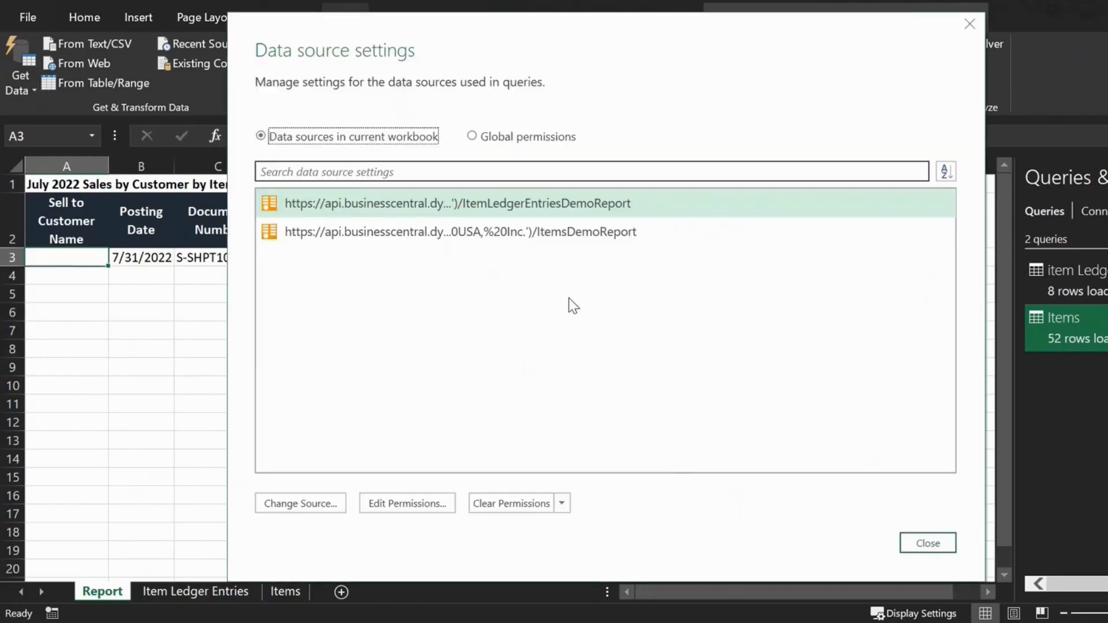
pyautogui.keyDown('ctrl'); pyautogui.click(526, 231); pyautogui.keyUp('ctrl')
pyautogui.click(532, 505)
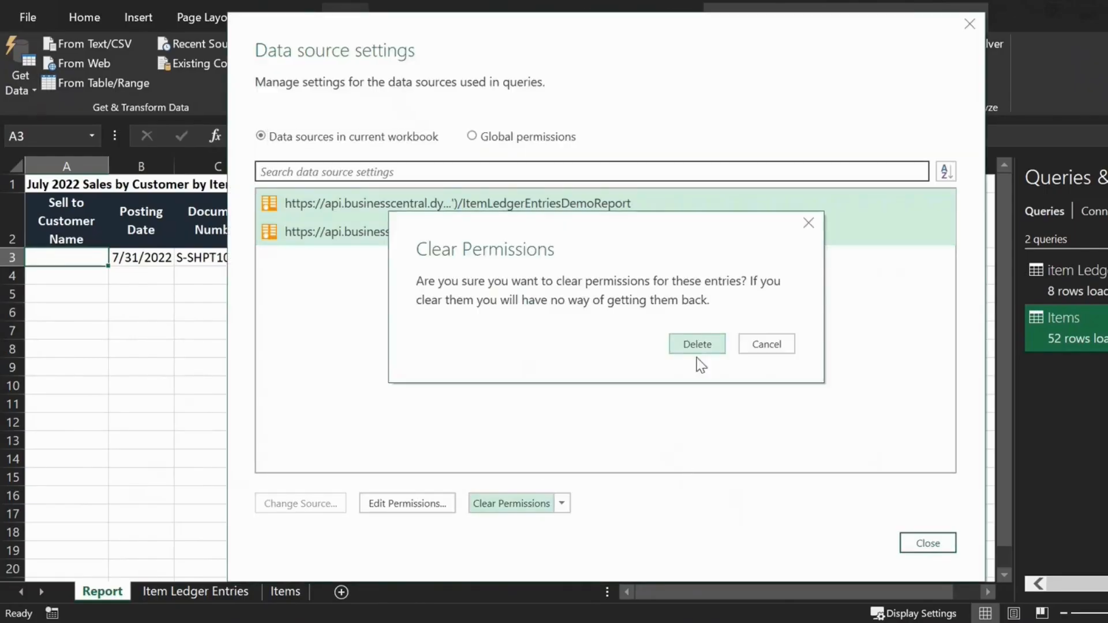
pyautogui.click(695, 345)
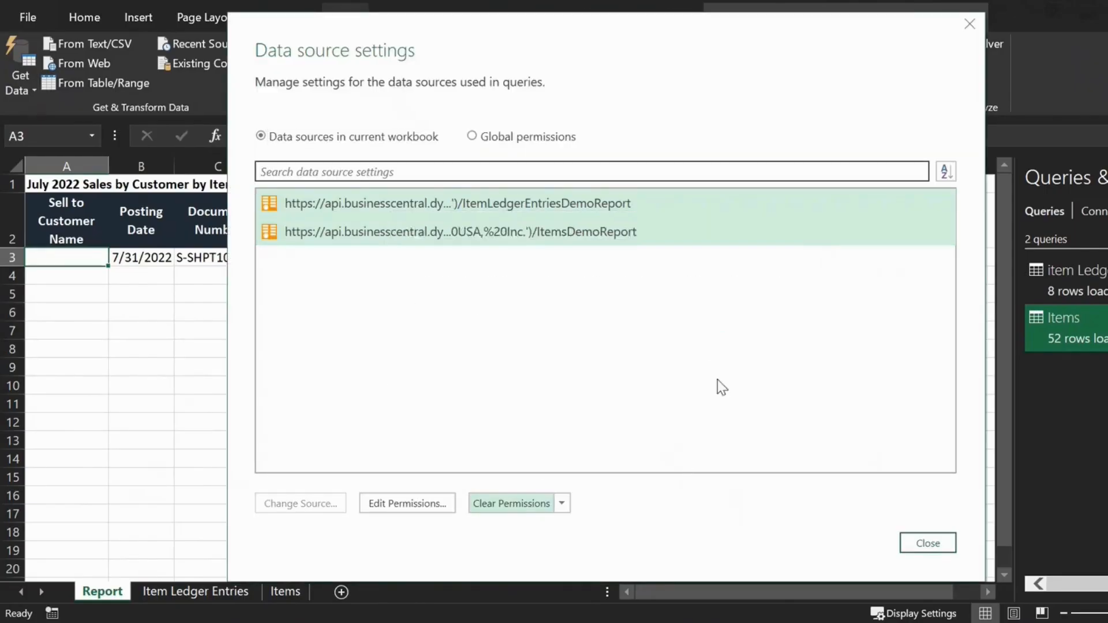
pyautogui.click(928, 543)
# Step: Start a new OData feed query using the copied PostedSalesShipmentsDemoREport URL
pyautogui.click(20, 83)
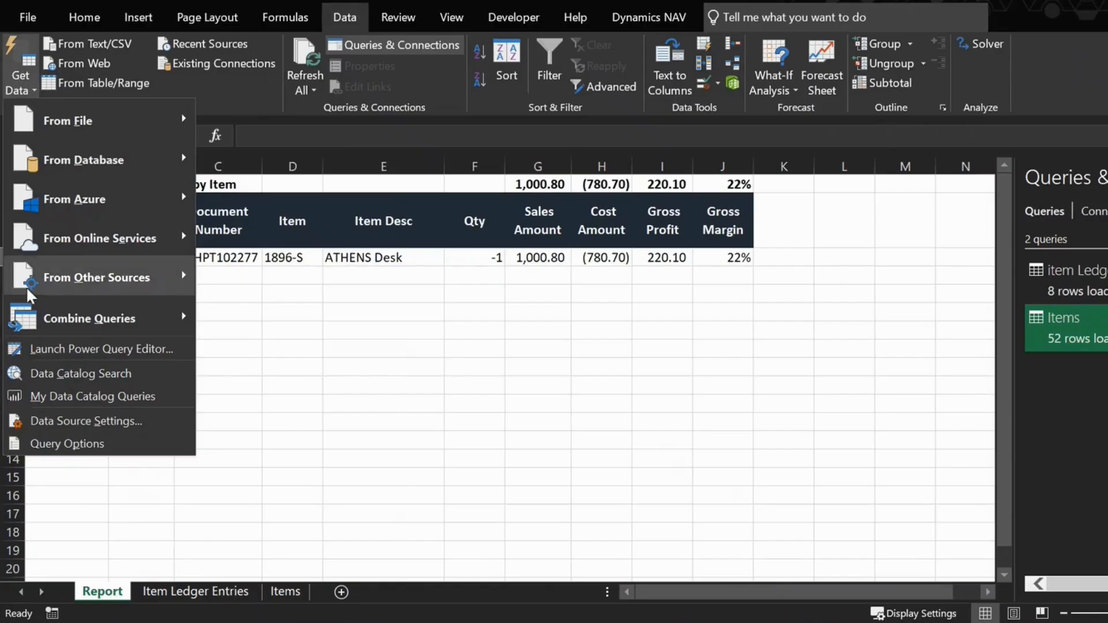
pyautogui.moveTo(28, 286)
pyautogui.click(319, 376)
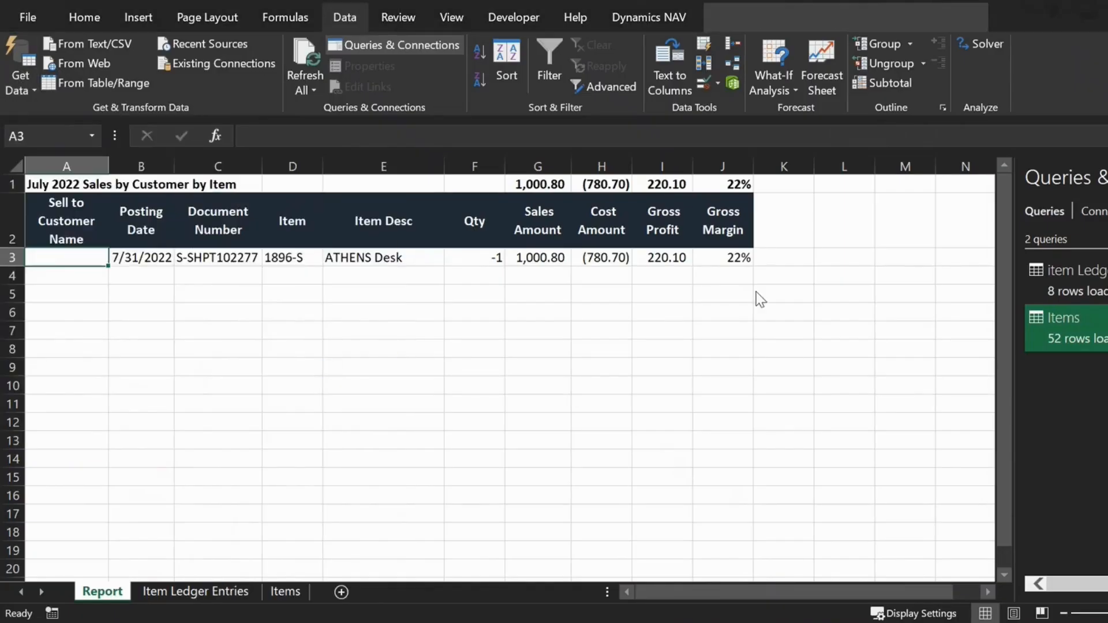
pyautogui.rightClick(649, 310)
pyautogui.click(677, 393)
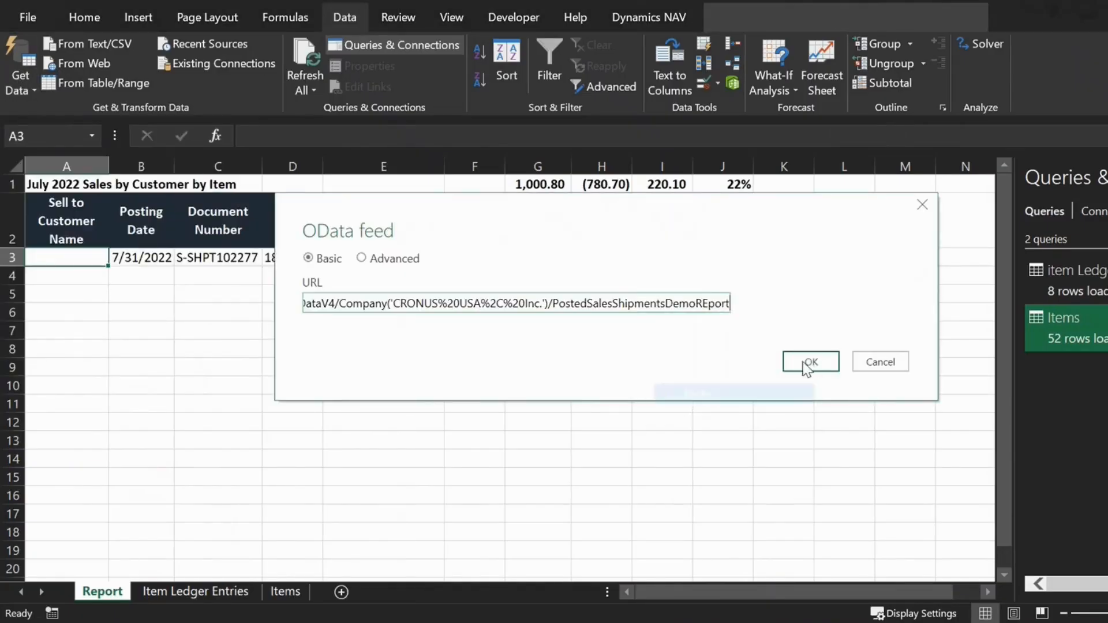
pyautogui.click(807, 362)
# Step: Sign in to the OData feed with the organizational account and connect to it
pyautogui.click(383, 367)
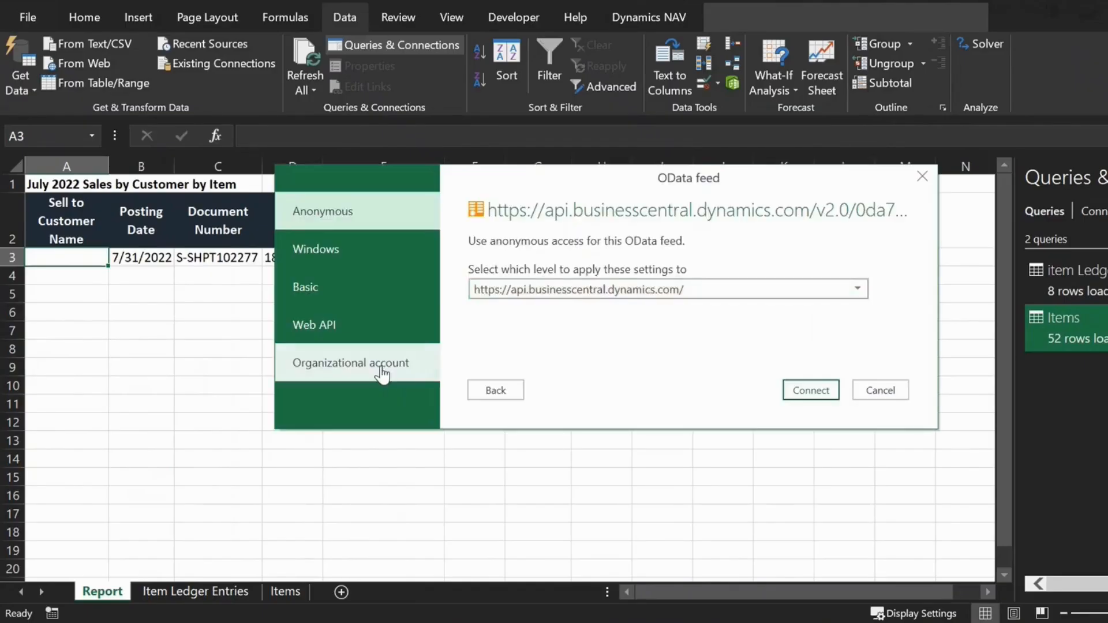
pyautogui.click(508, 271)
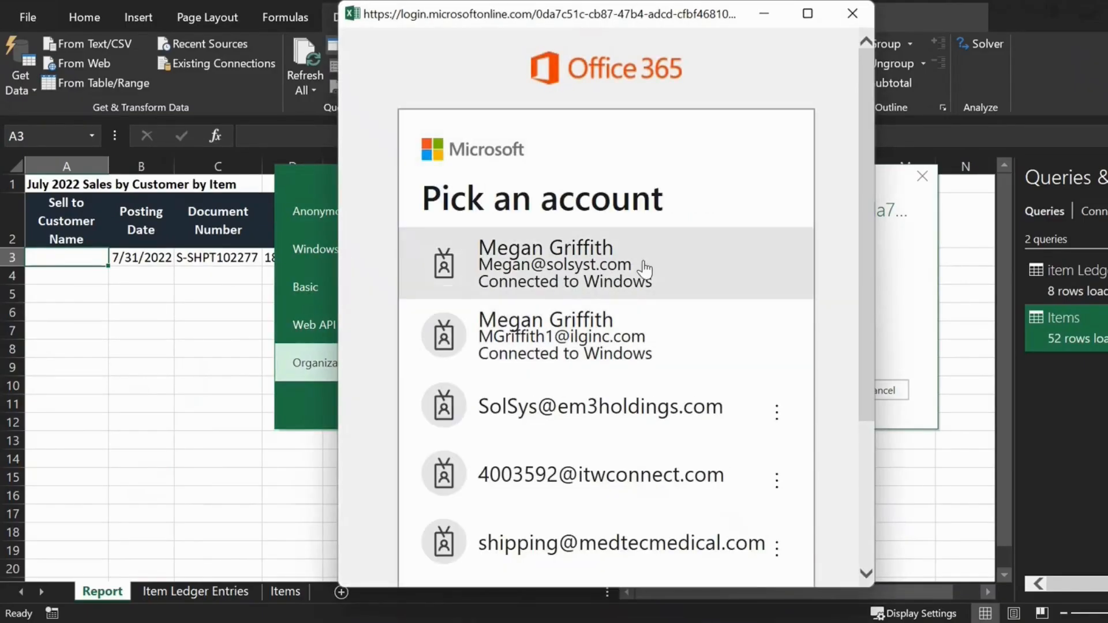
pyautogui.click(644, 264)
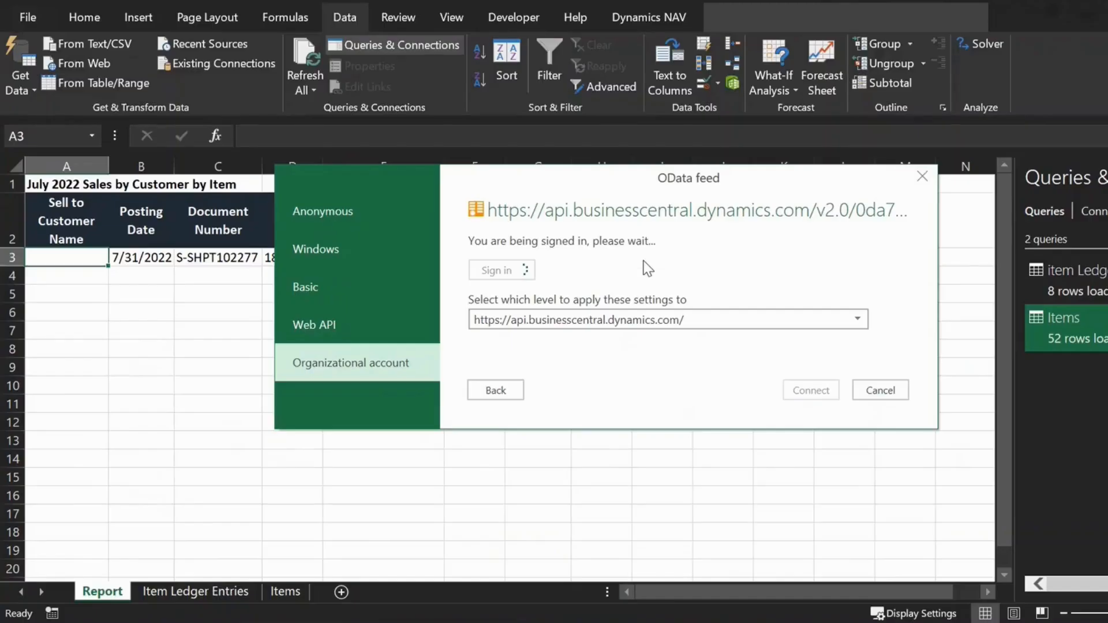
pyautogui.click(816, 392)
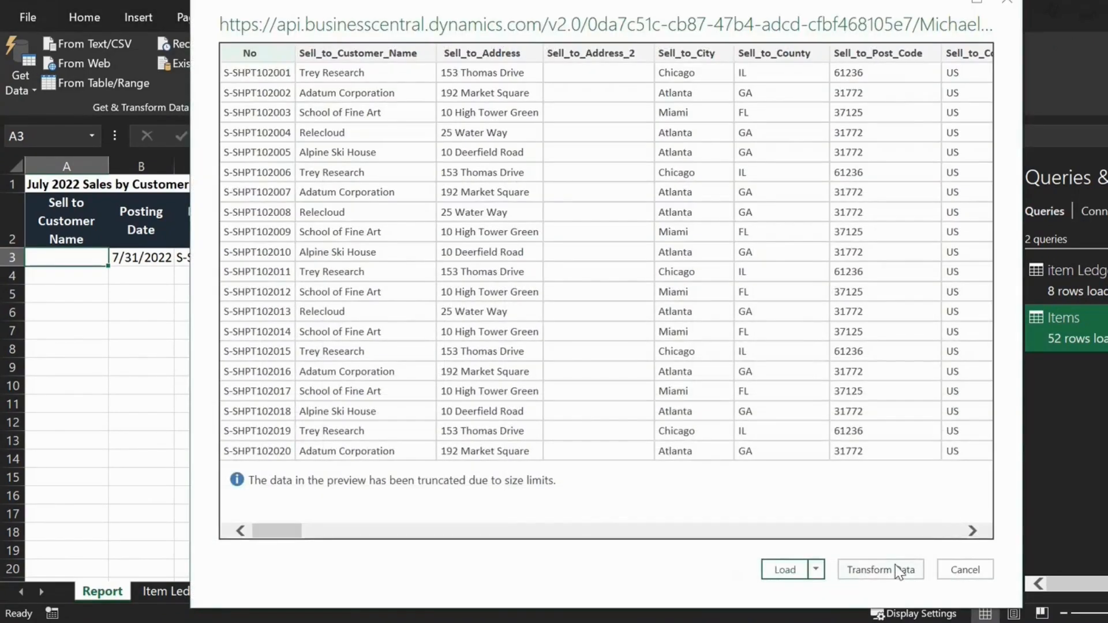
# Step: Open the posted sales shipment data for transformation and start a Between date filter on the Posting_Date column
pyautogui.click(871, 572)
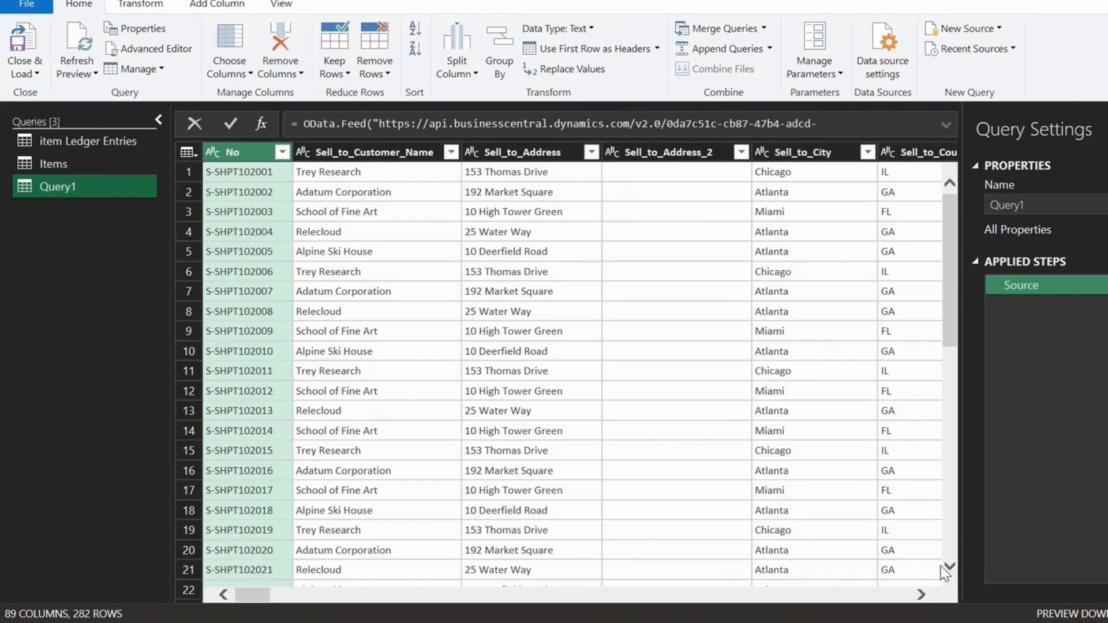
pyautogui.click(921, 595)
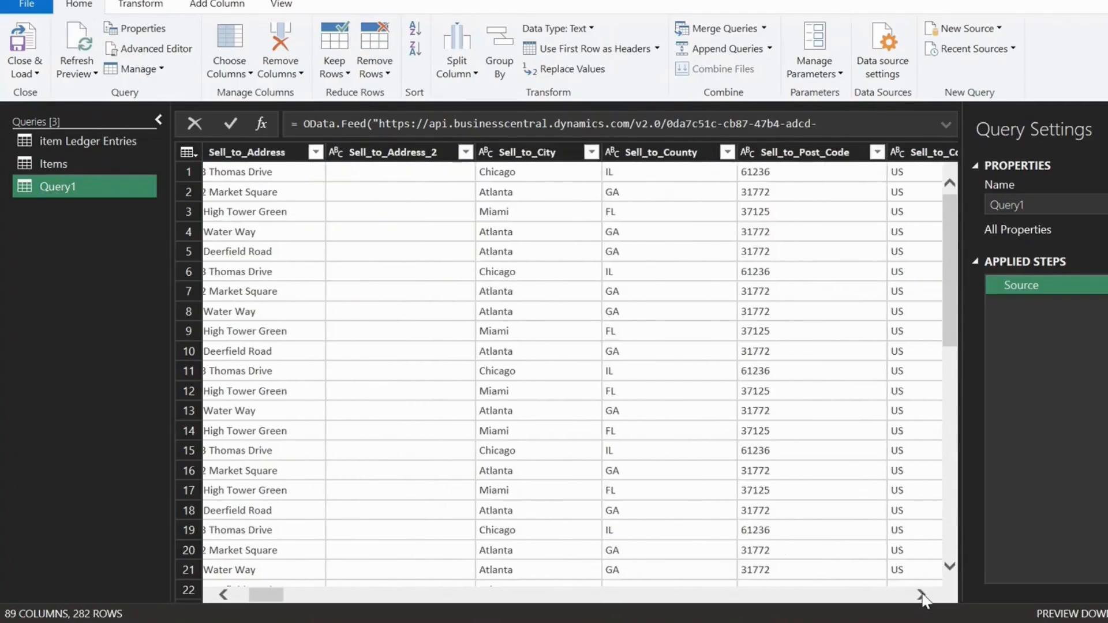
pyautogui.click(924, 595)
pyautogui.click(924, 596)
pyautogui.click(924, 596)
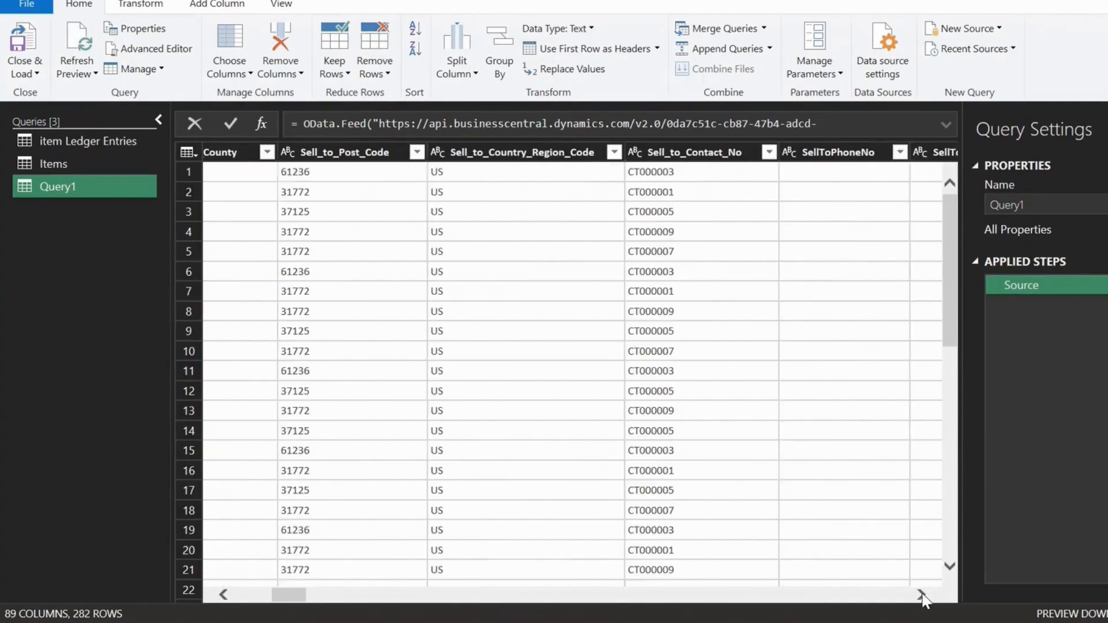
pyautogui.click(923, 596)
pyautogui.click(922, 595)
pyautogui.click(922, 596)
pyautogui.click(922, 596)
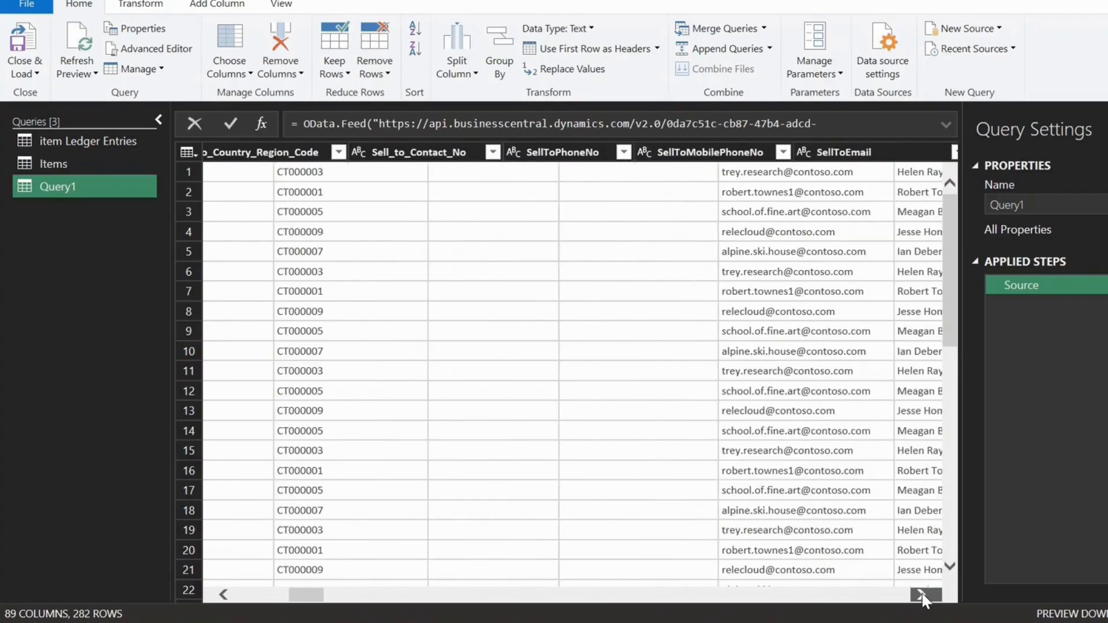
pyautogui.click(922, 596)
pyautogui.click(922, 595)
pyautogui.click(922, 596)
pyautogui.click(922, 595)
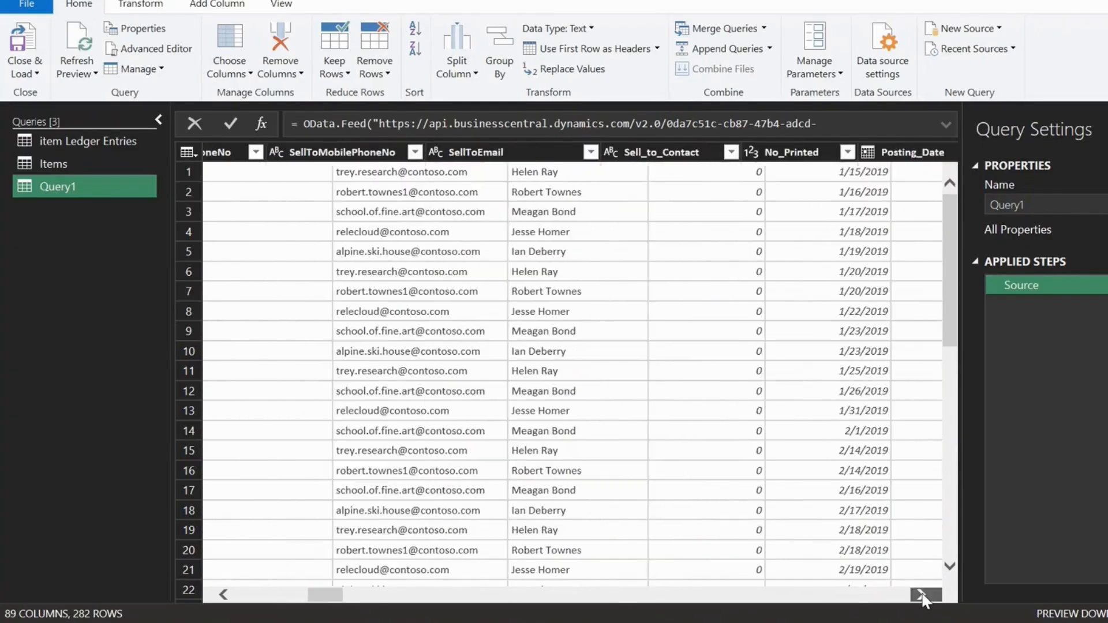
pyautogui.click(877, 155)
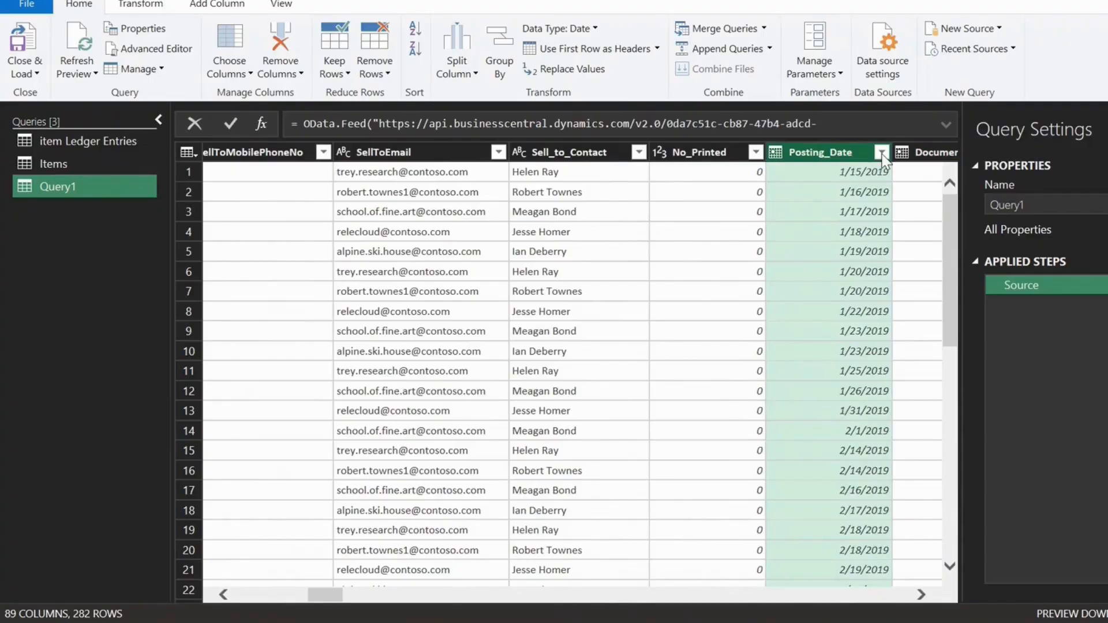
pyautogui.click(881, 153)
pyautogui.moveTo(784, 290)
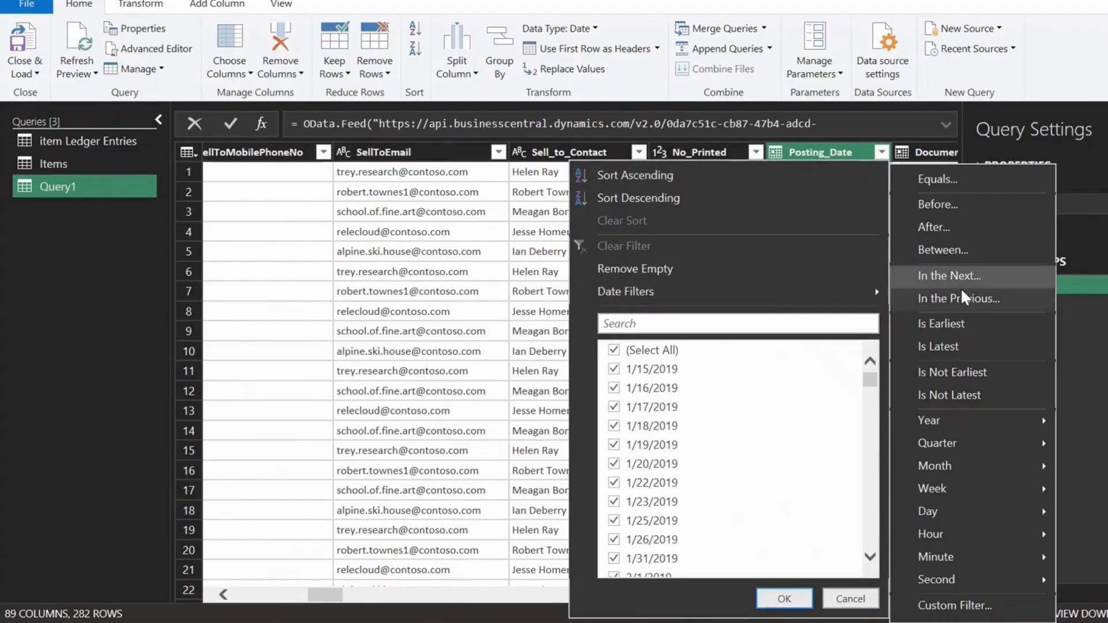
pyautogui.click(901, 250)
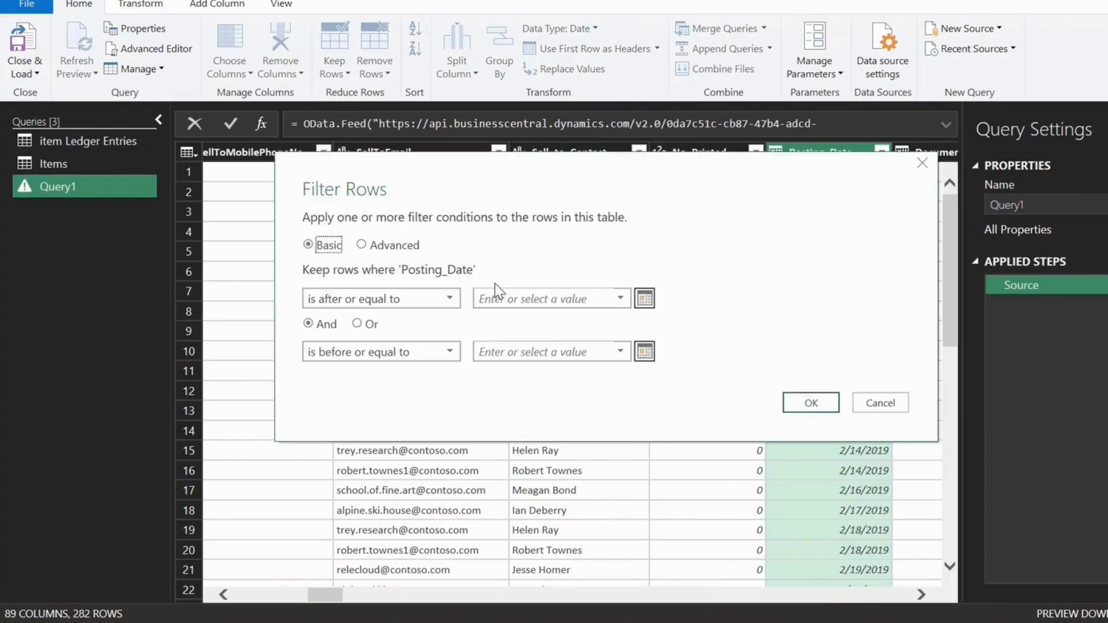
# Step: Keep only rows with a Posting_Date after or equal to 7/1/2022 and before or equal to 7/31/2022
pyautogui.click(645, 299)
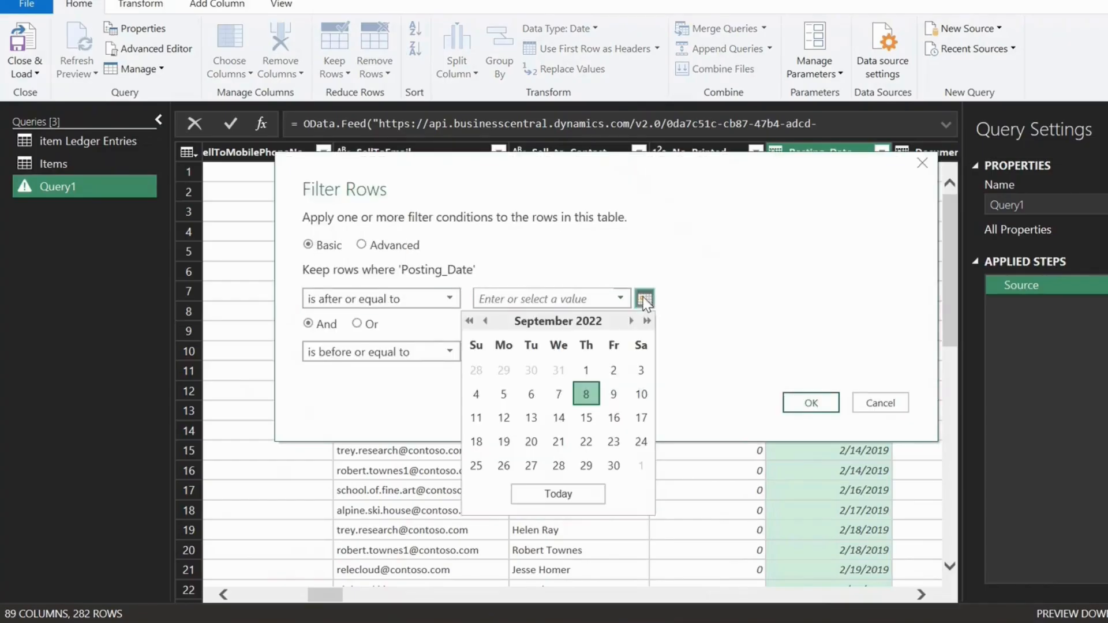
pyautogui.click(486, 321)
pyautogui.click(485, 321)
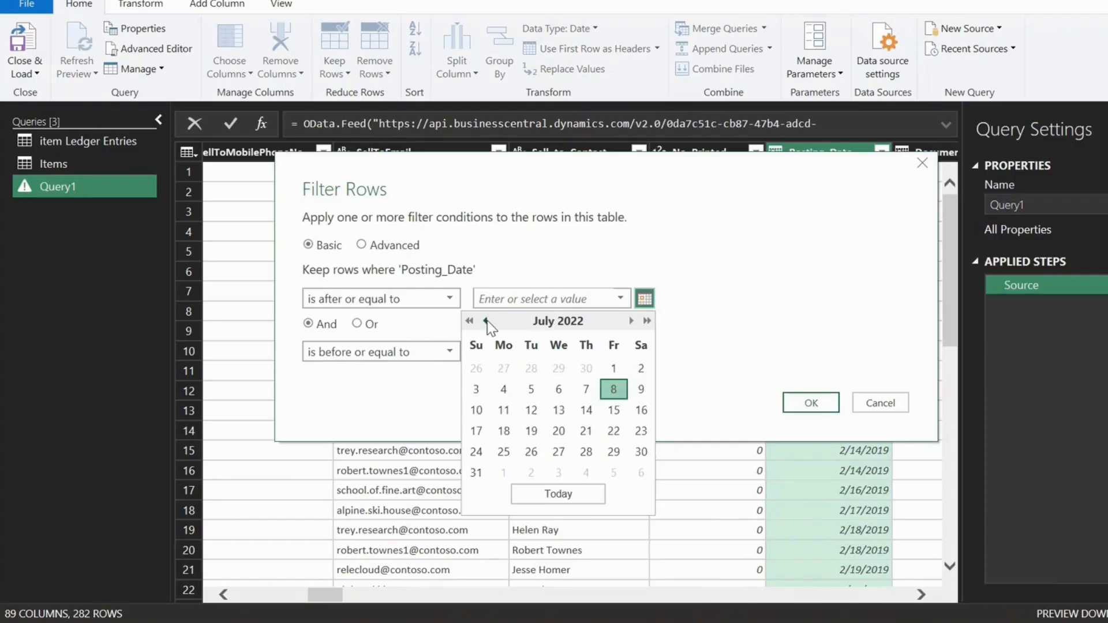
pyautogui.click(613, 370)
pyautogui.click(645, 353)
pyautogui.click(485, 374)
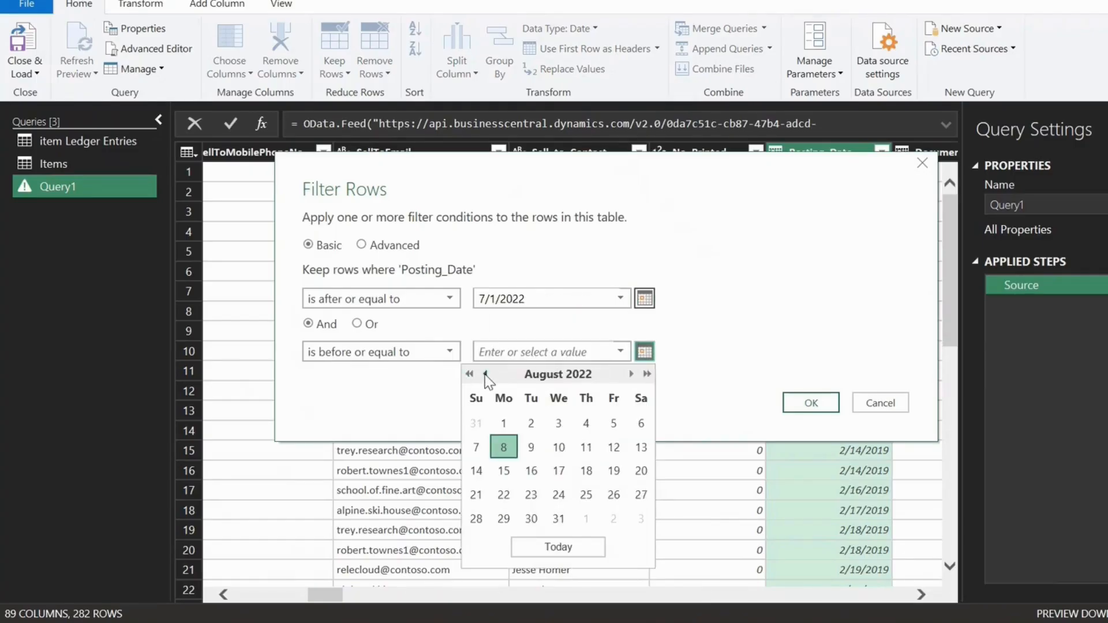
pyautogui.click(486, 374)
pyautogui.click(475, 527)
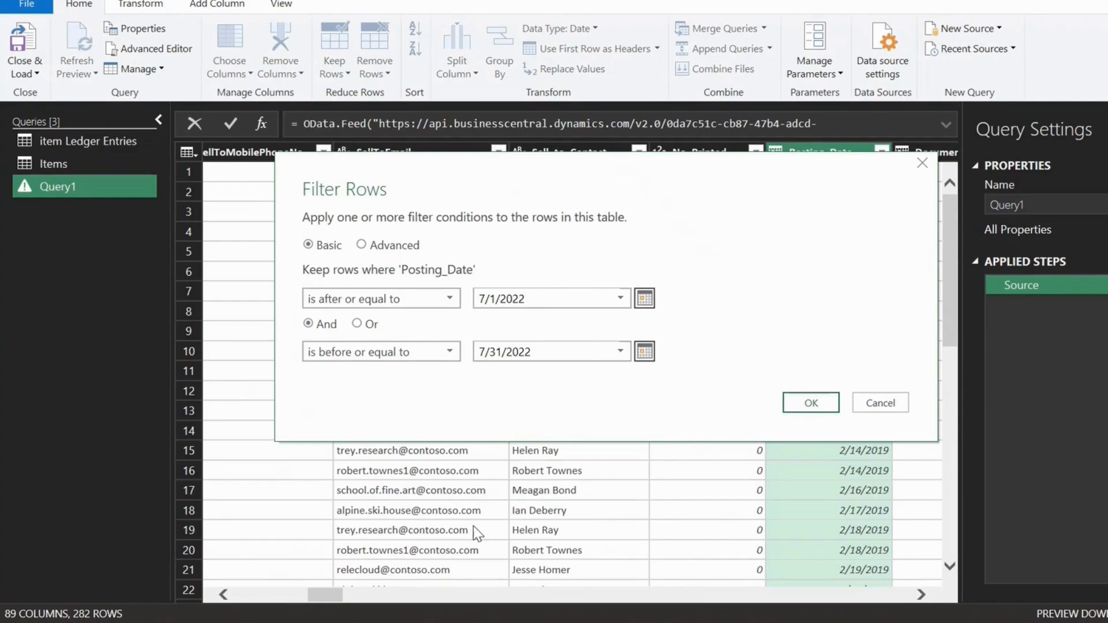
pyautogui.click(810, 404)
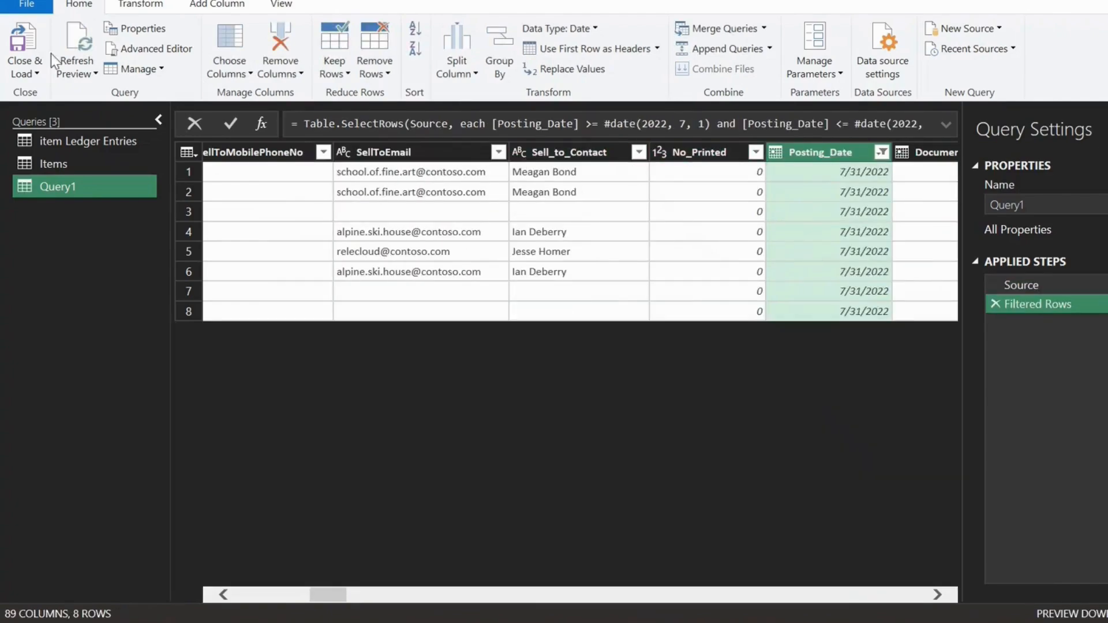
# Step: Load the filtered query into a new worksheet and rename that sheet PostedSalesShipments
pyautogui.click(25, 50)
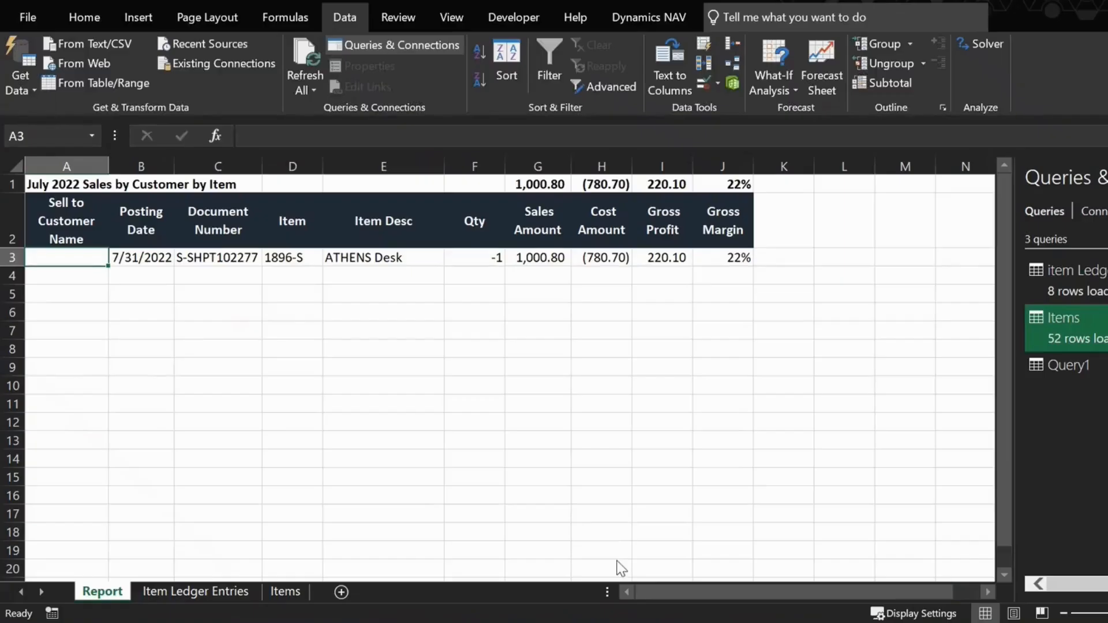
pyautogui.rightClick(112, 592)
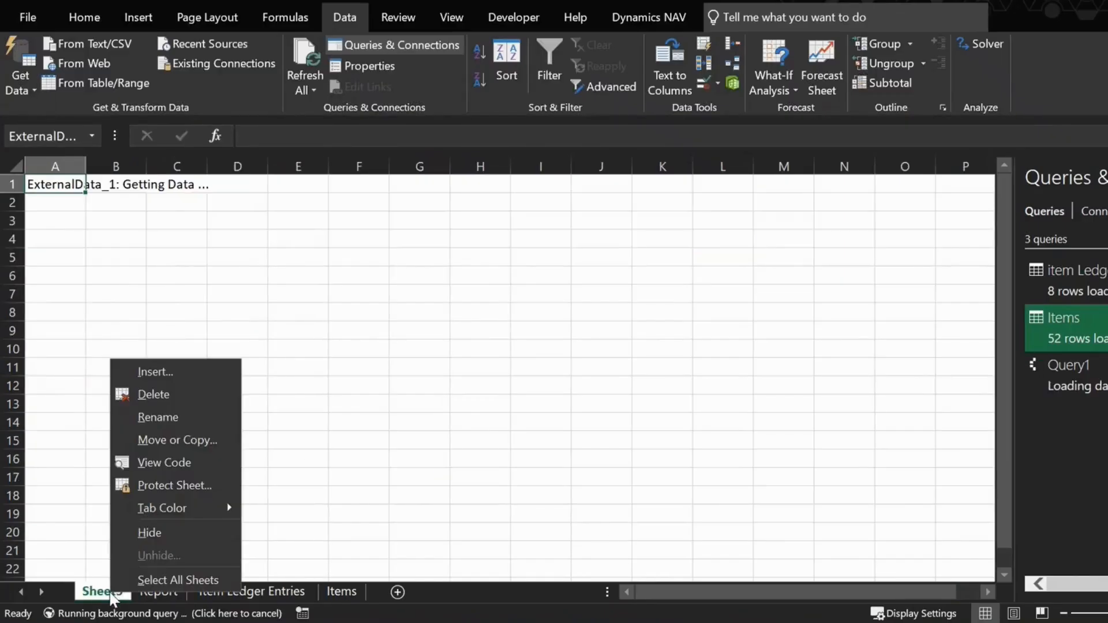
pyautogui.click(158, 417)
pyautogui.write('Posted')
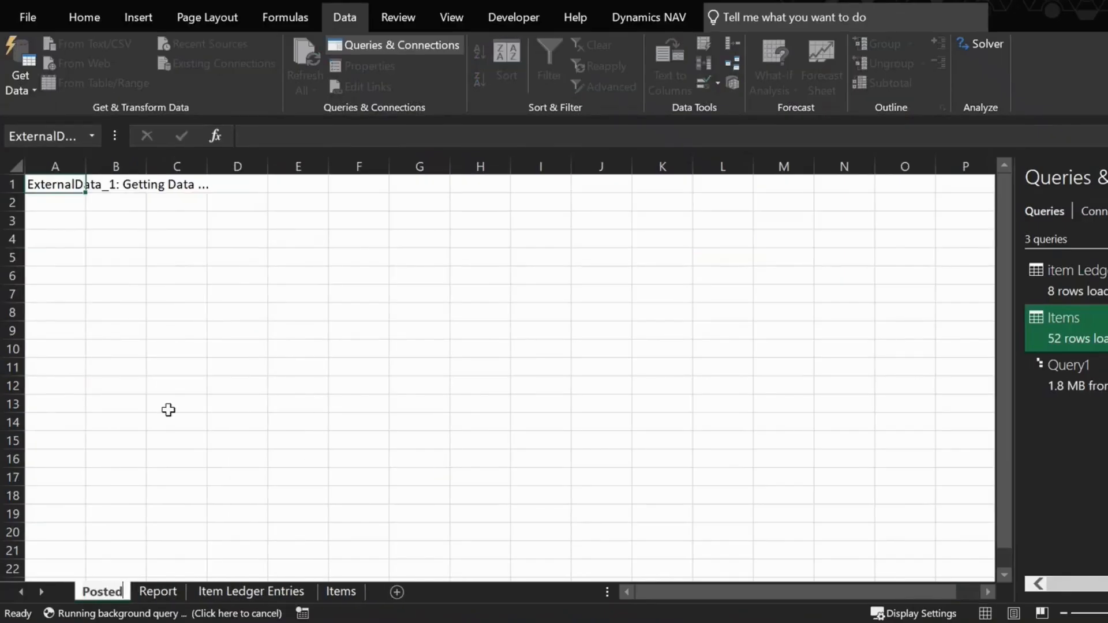
pyautogui.write('SalesShipments')
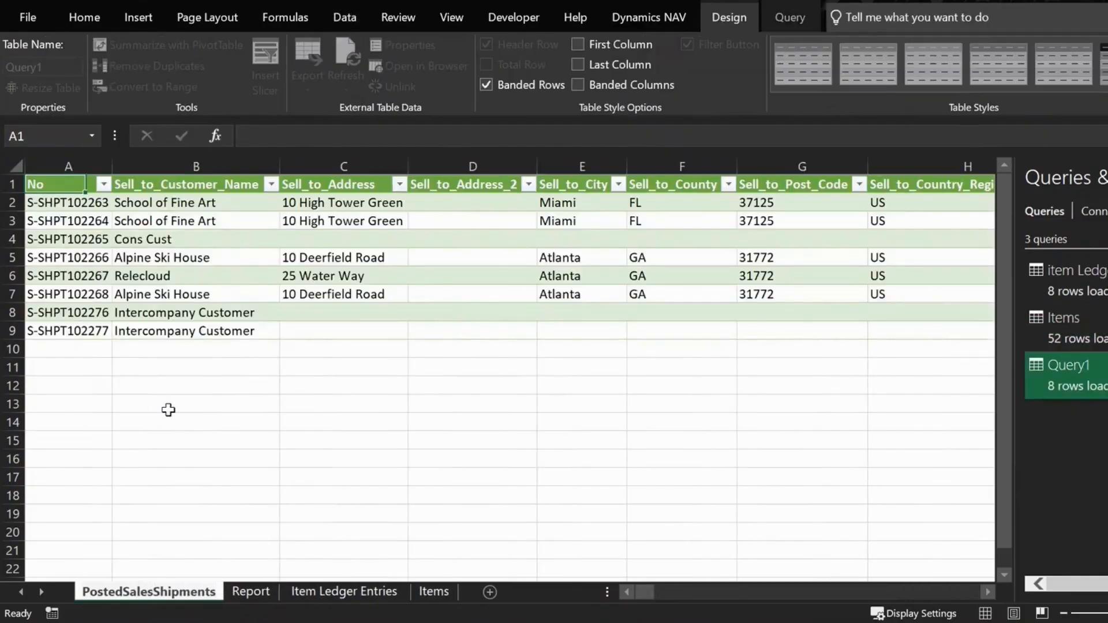
pyautogui.click(168, 410)
# Step: Rename Query1 to PostedSalesShipments and move the PostedSalesShipments sheet behind the Items sheet
pyautogui.rightClick(1062, 365)
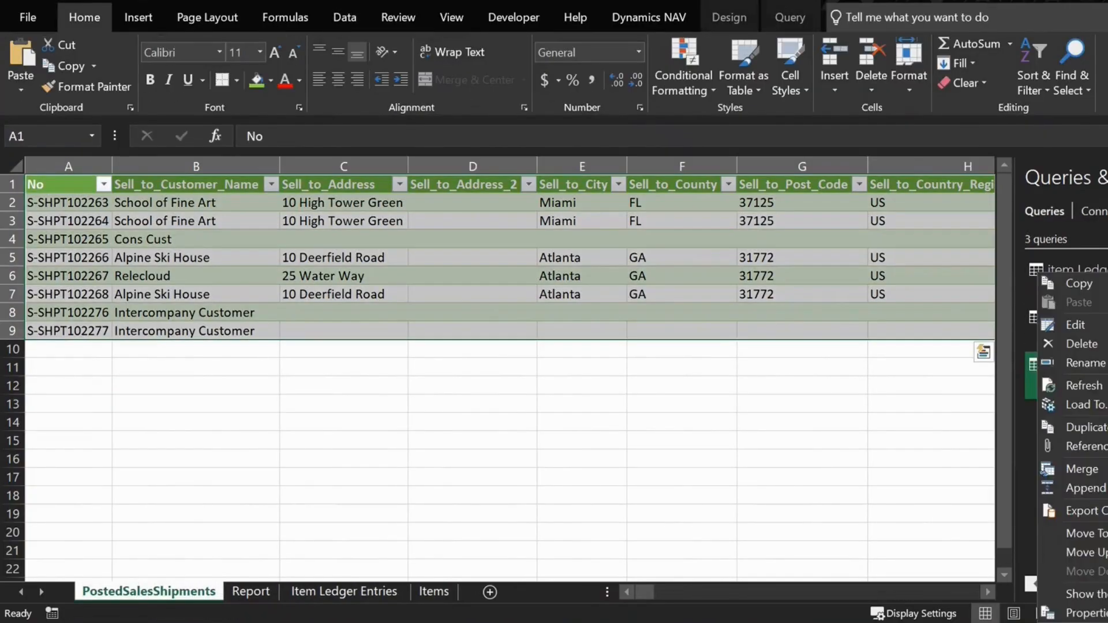
pyautogui.click(1034, 416)
pyautogui.write('PostedSalesShip')
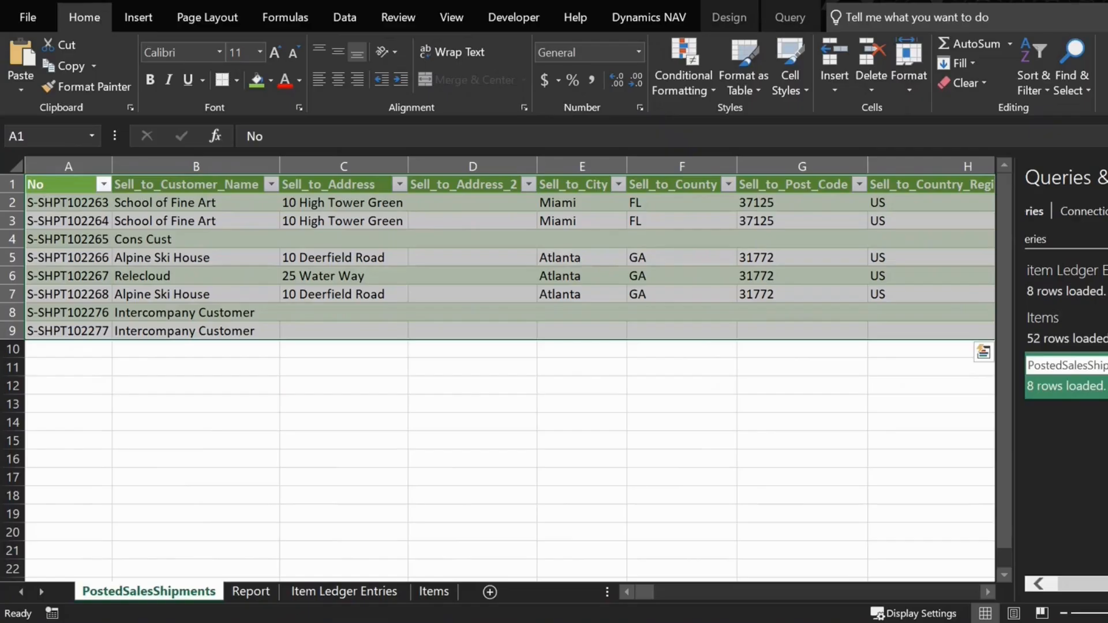
pyautogui.click(475, 404)
pyautogui.moveTo(292, 595); pyautogui.dragTo(475, 599)
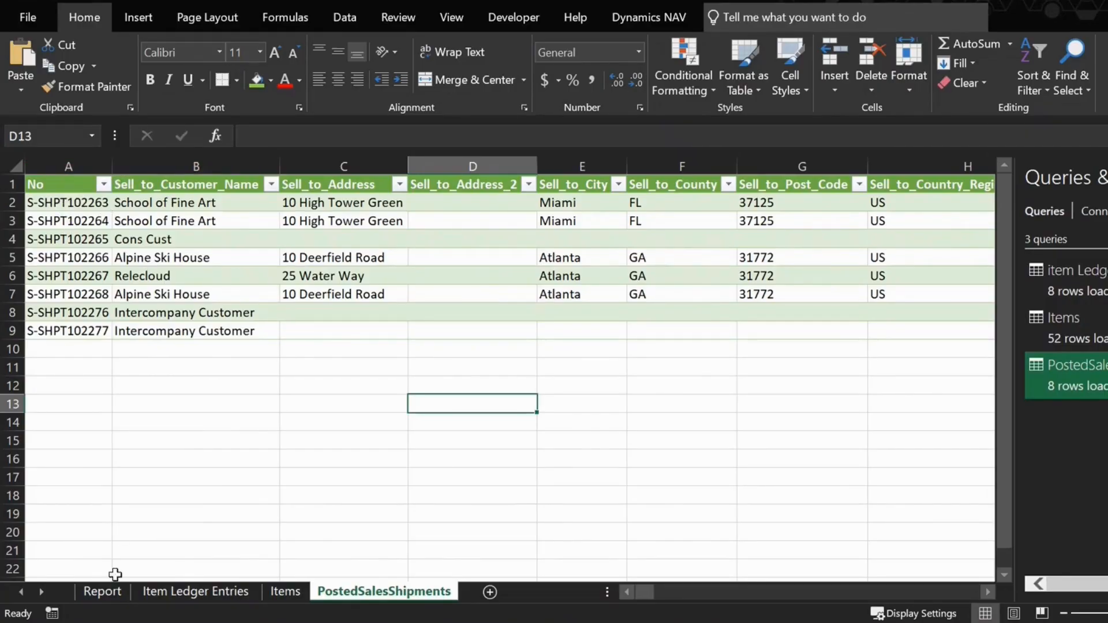
# Step: In cell A3 of the Report sheet, look up the customer name with =VLOOKUP(C3,PostedSalesShipments!A:B,2,FALSE)
pyautogui.click(104, 591)
pyautogui.write('=vlookup(')
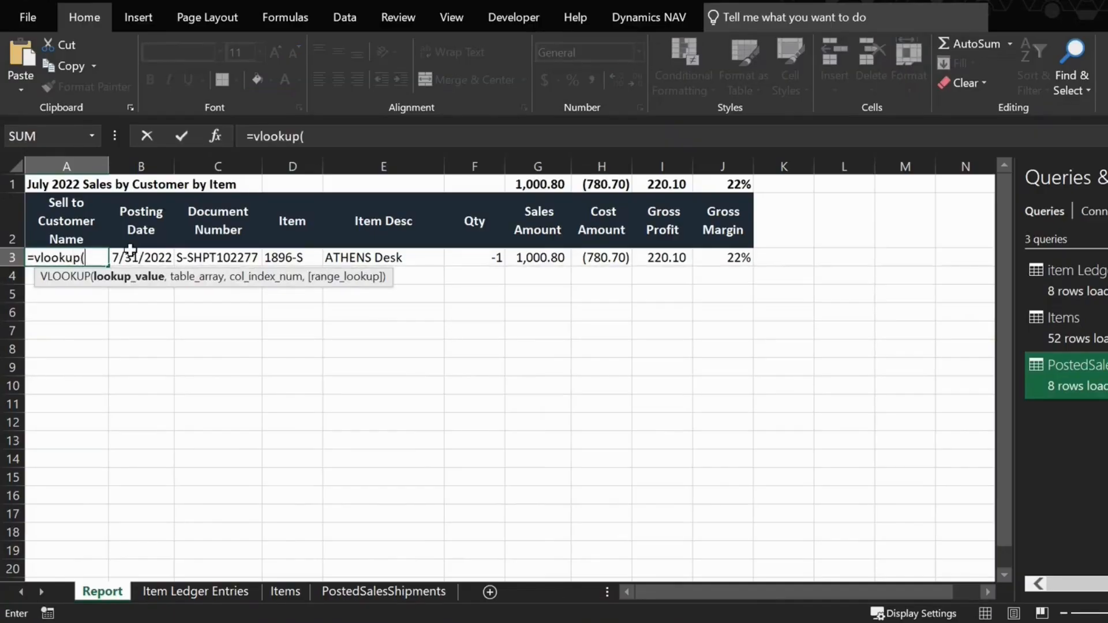
pyautogui.press('Right')
pyautogui.press('Right')
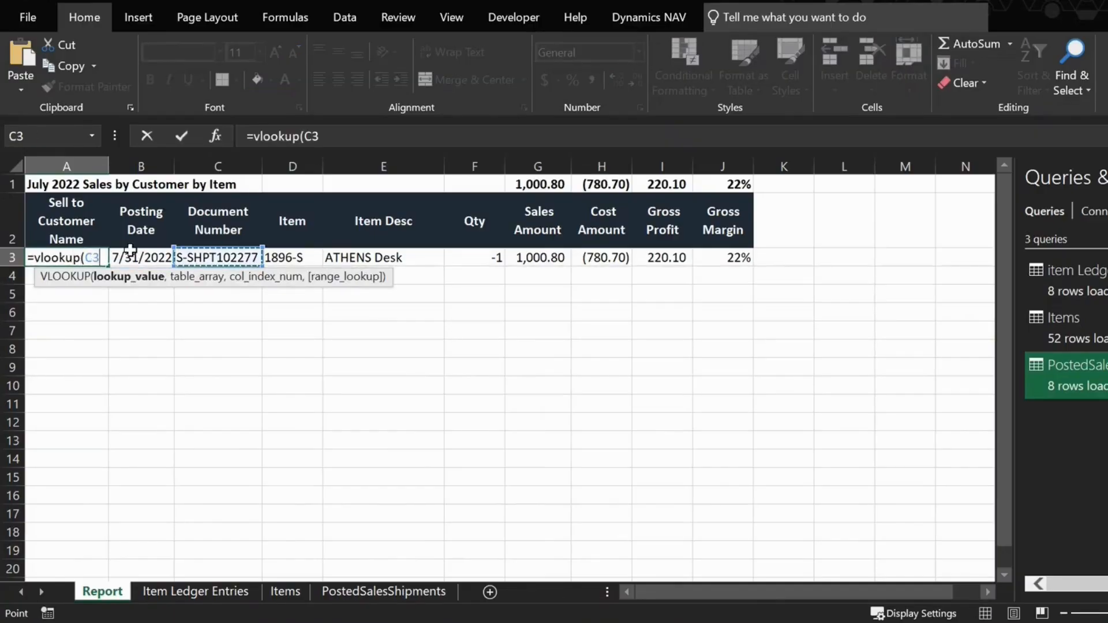
pyautogui.write(',')
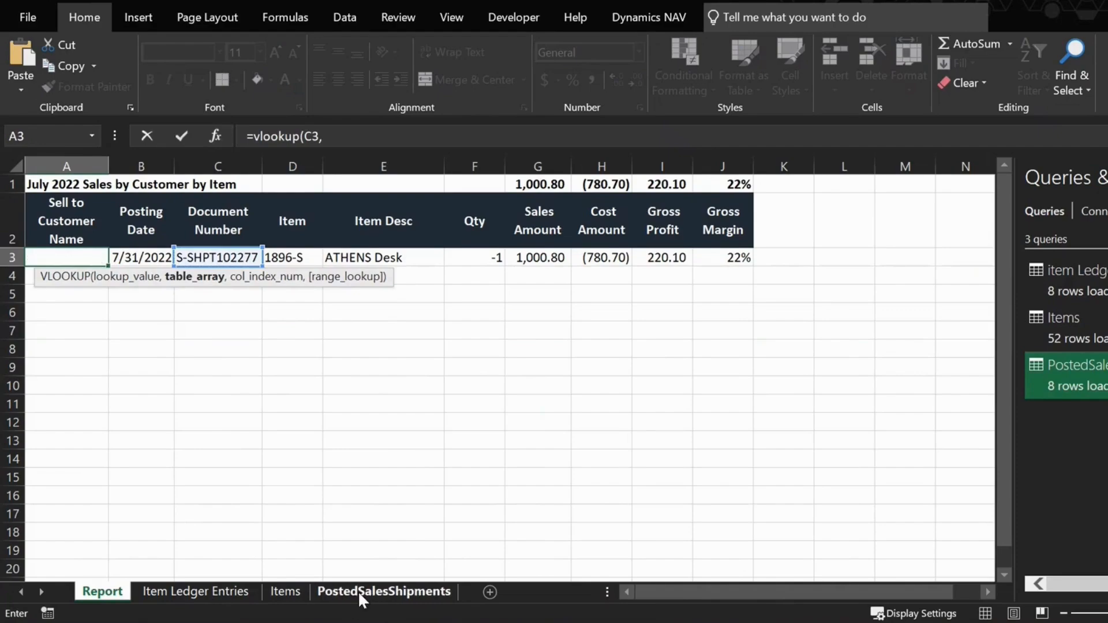
pyautogui.click(363, 592)
pyautogui.moveTo(87, 165); pyautogui.dragTo(139, 155)
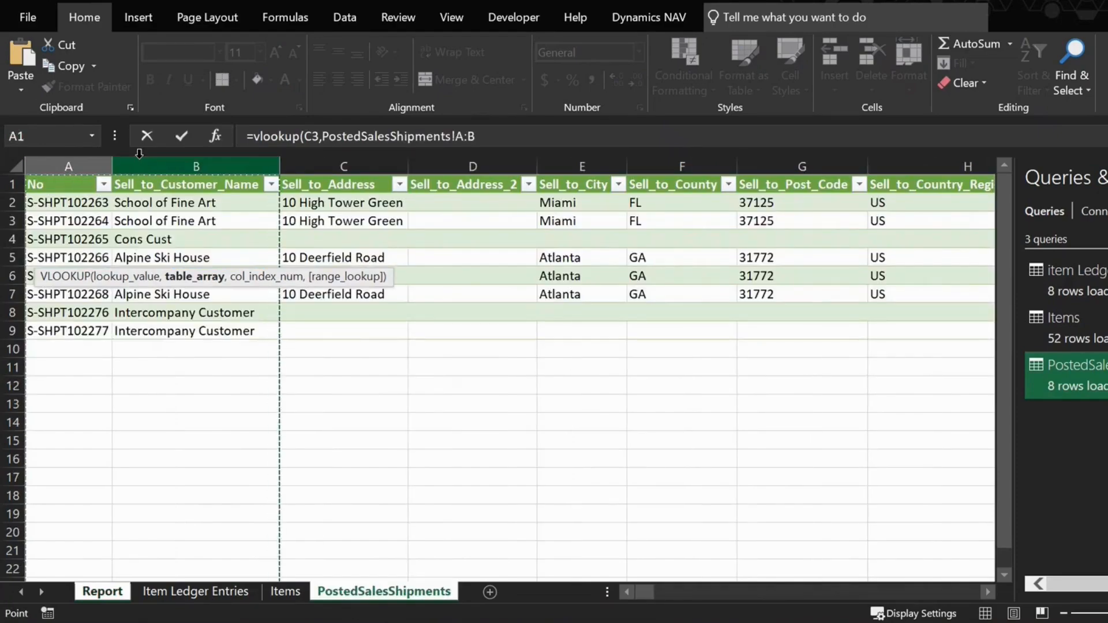
pyautogui.write(',2,false)')
pyautogui.press('Return')
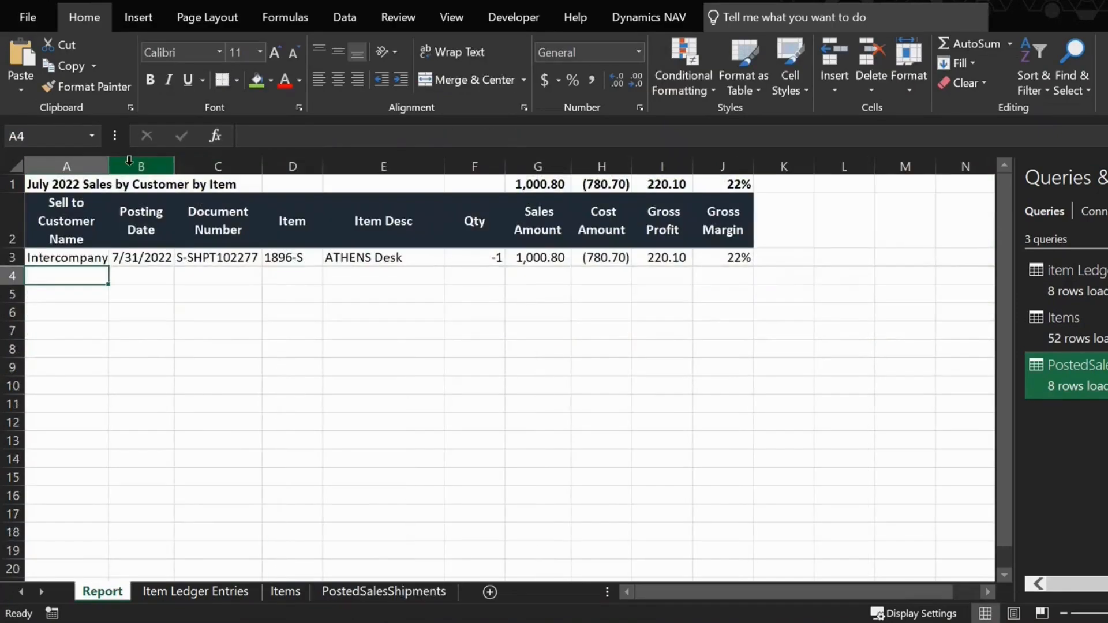
# Step: Widen the Sell to Customer Name column and fill the row 3 formulas in columns A to J down through row 15
pyautogui.moveTo(106, 166); pyautogui.dragTo(145, 166)
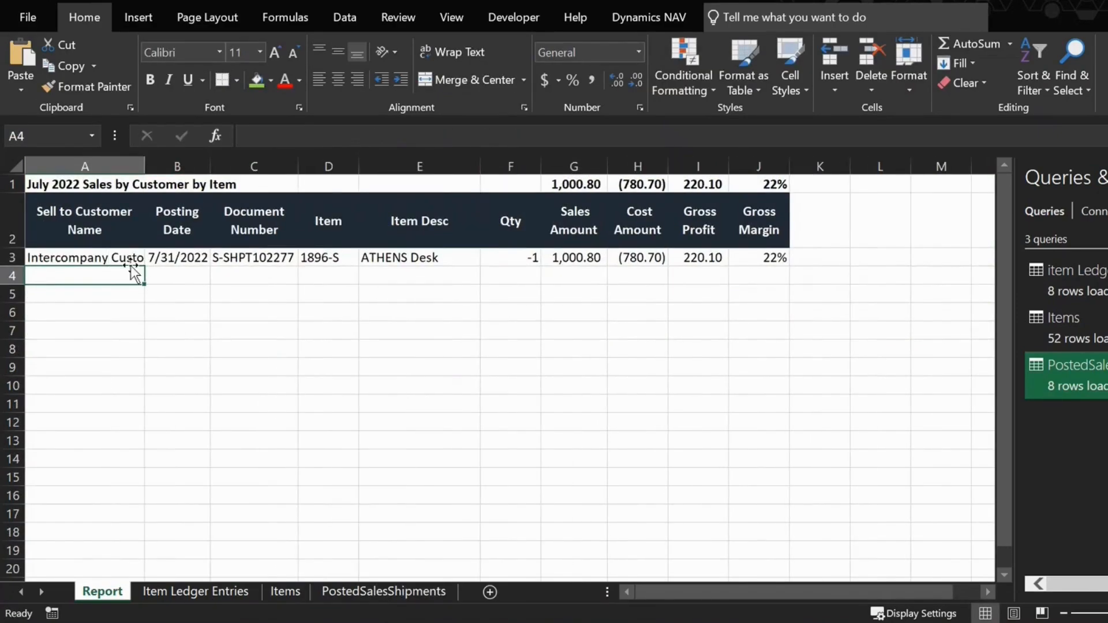
pyautogui.moveTo(133, 258); pyautogui.dragTo(779, 477)
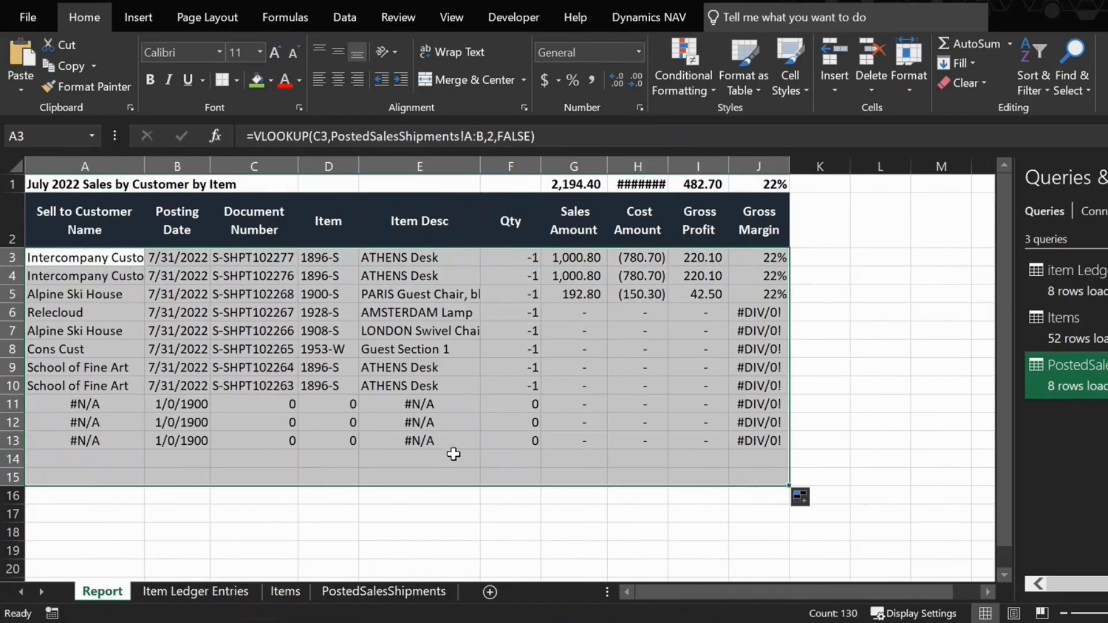
pyautogui.moveTo(107, 405); pyautogui.dragTo(752, 470)
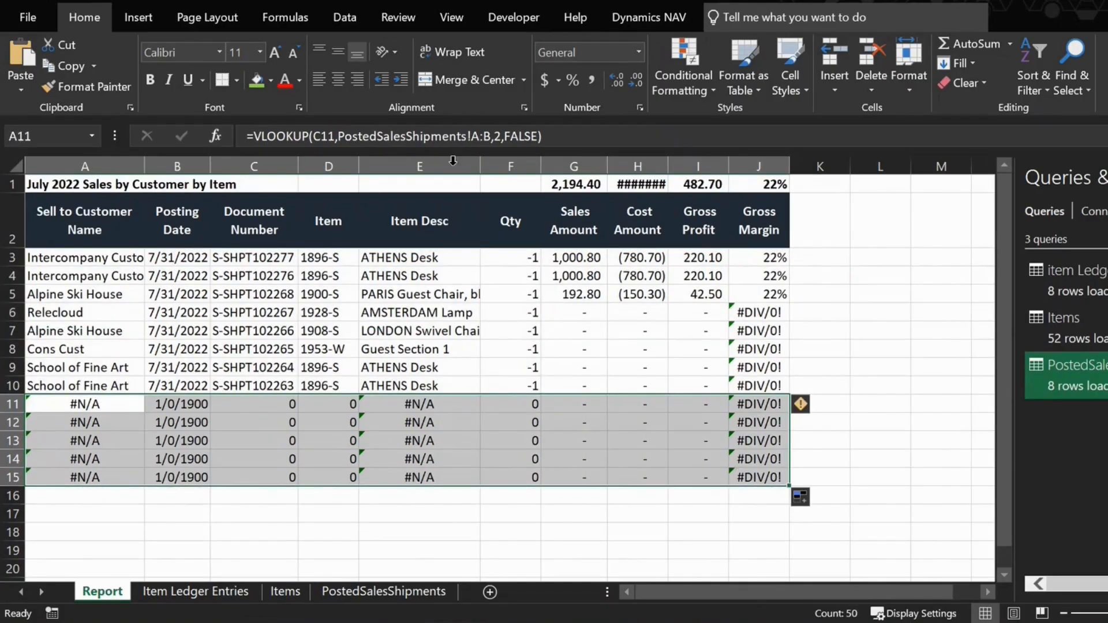
# Step: Wrap the A3 lookup as =IFERROR((VLOOKUP(C3,PostedSalesShipments!A:B,2,FALSE)),"") and copy it down through A15
pyautogui.click(52, 253)
pyautogui.press('F2')
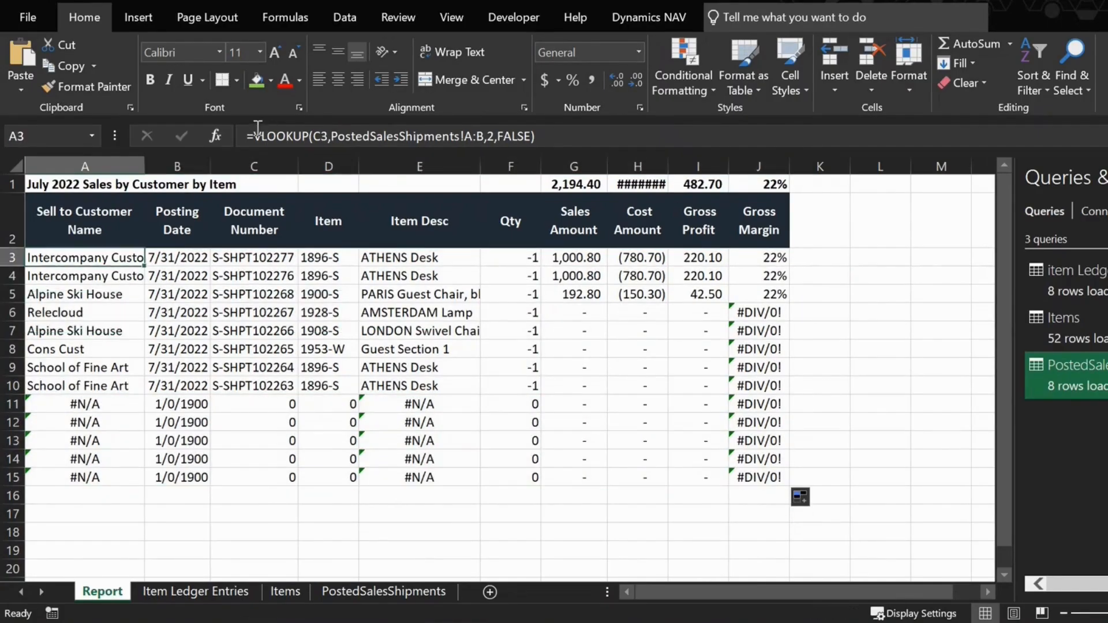
pyautogui.click(251, 136)
pyautogui.write('iferror((')
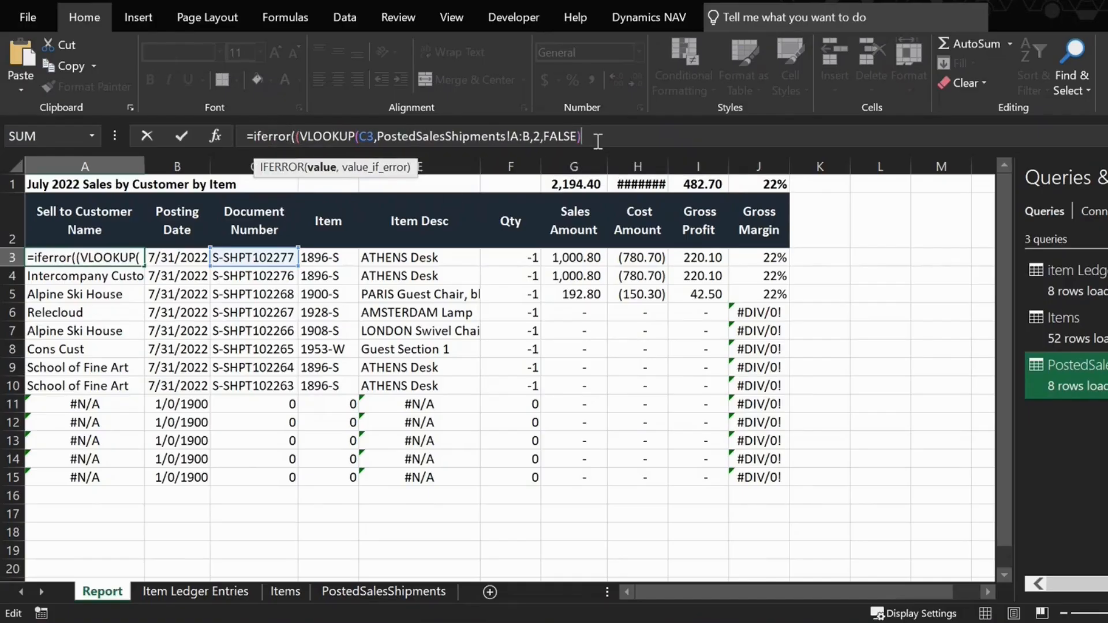
pyautogui.click(598, 142)
pyautogui.write('),')
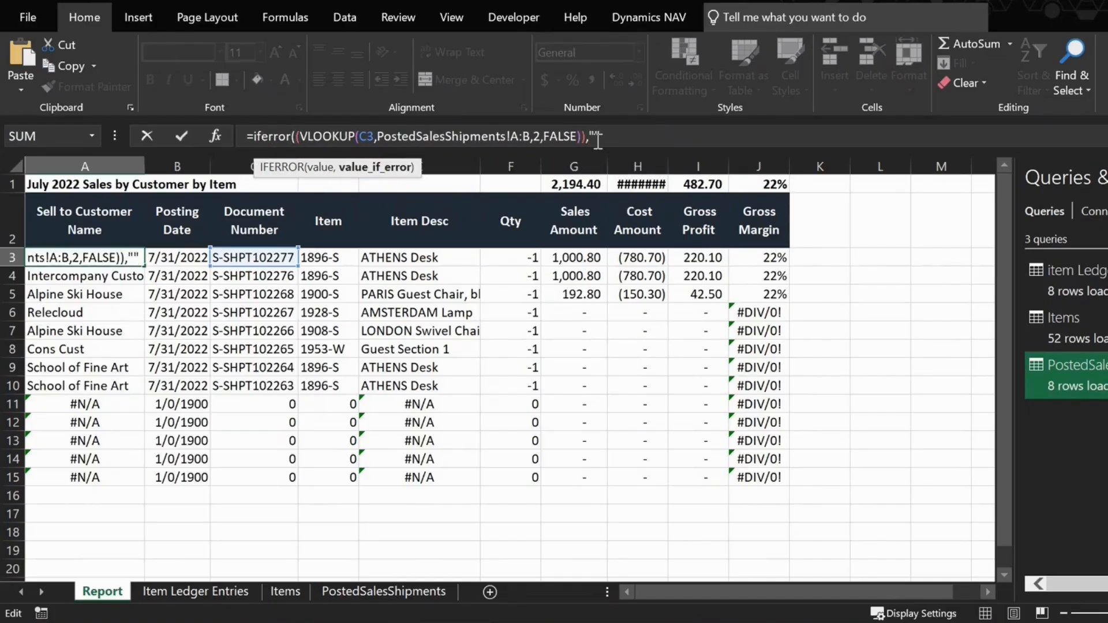
pyautogui.write(')')
pyautogui.press('Return')
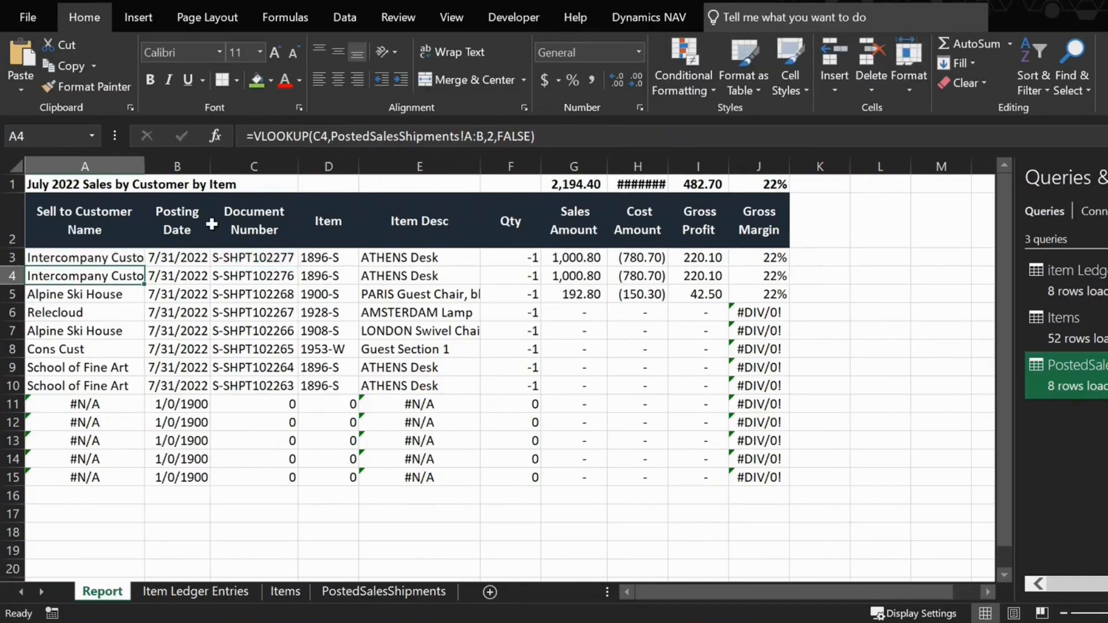
pyautogui.click(136, 252)
pyautogui.moveTo(145, 266); pyautogui.dragTo(92, 482)
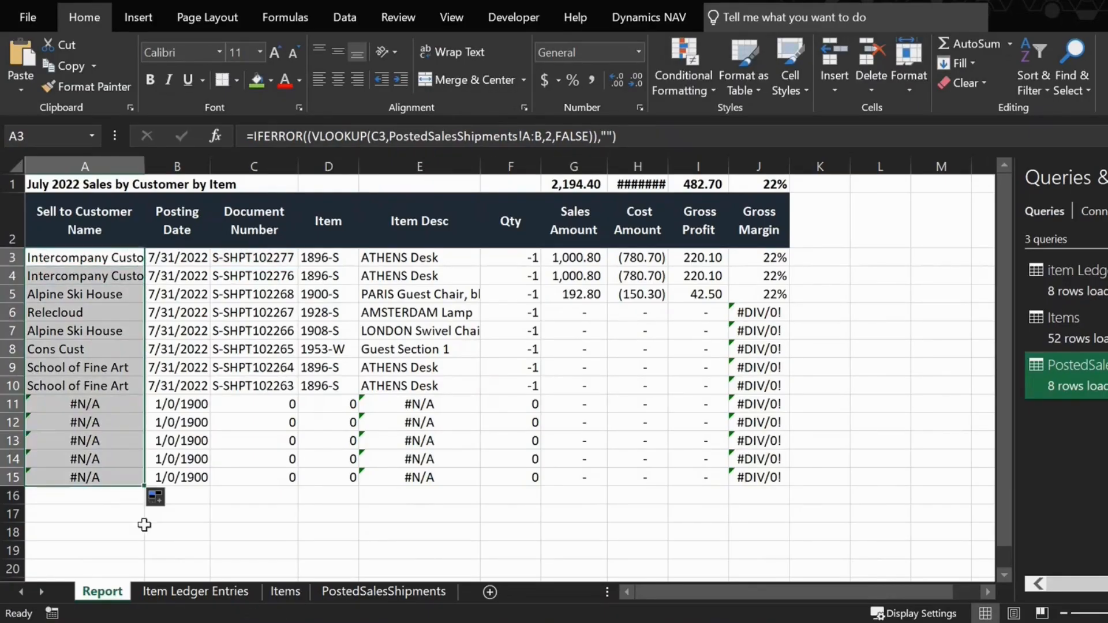
# Step: Clear the surplus report rows 12 to 15 in columns A to J and autofit the Cost Amount column
pyautogui.moveTo(111, 404); pyautogui.dragTo(770, 473)
pyautogui.moveTo(136, 426); pyautogui.dragTo(759, 480)
pyautogui.press('Delete')
pyautogui.click(826, 370)
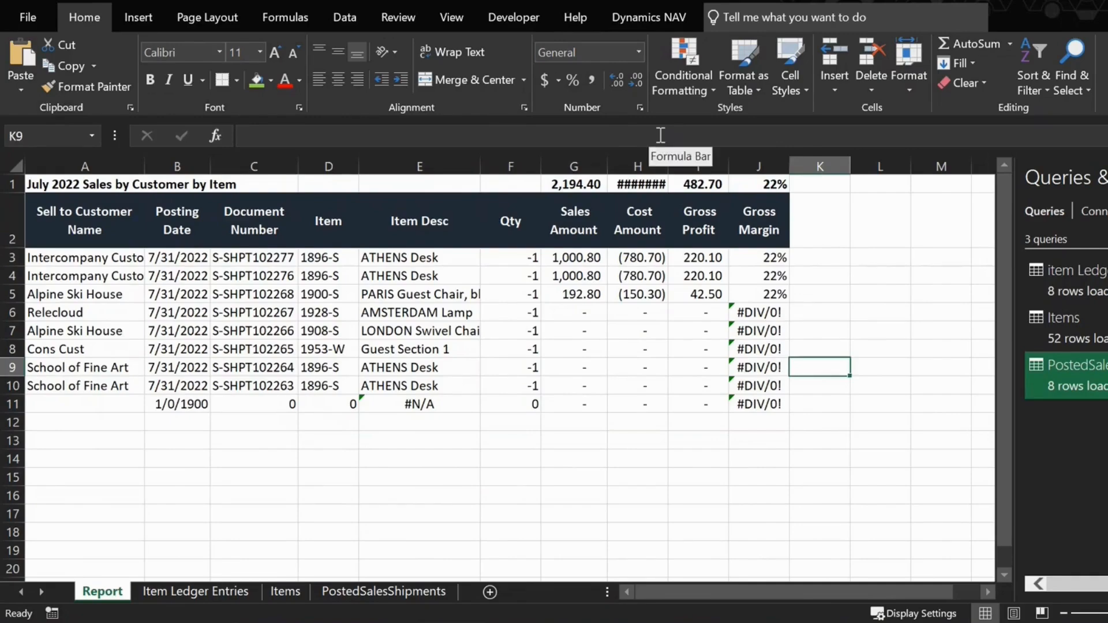
pyautogui.doubleClick(667, 167)
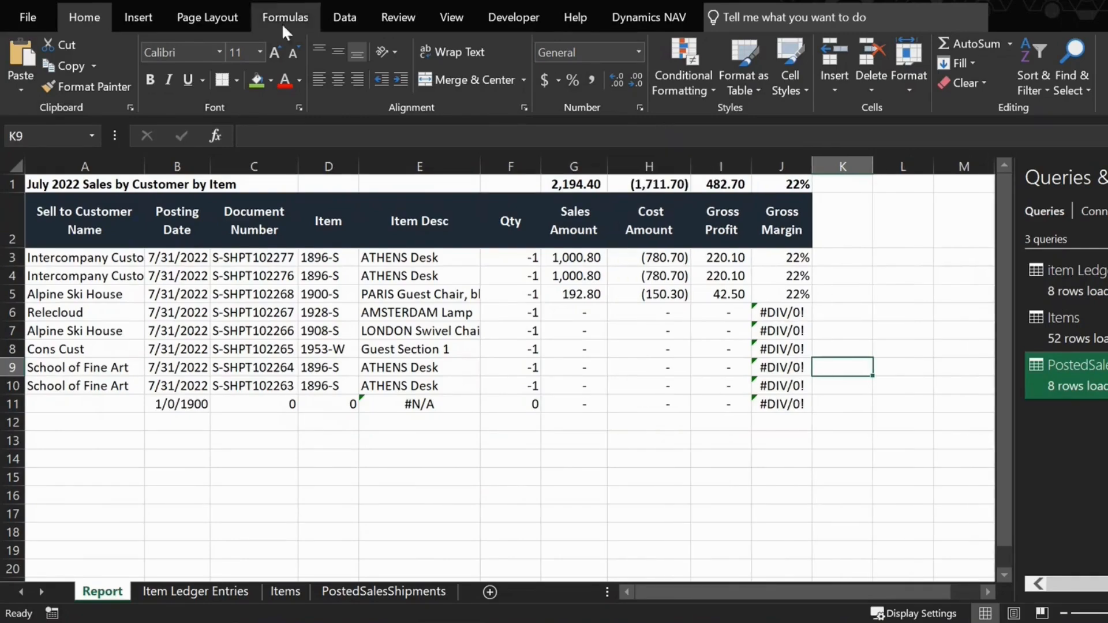
# Step: Refresh all of the workbook's data connections and select the blank amounts in G6:I11 of the Report sheet
pyautogui.click(337, 18)
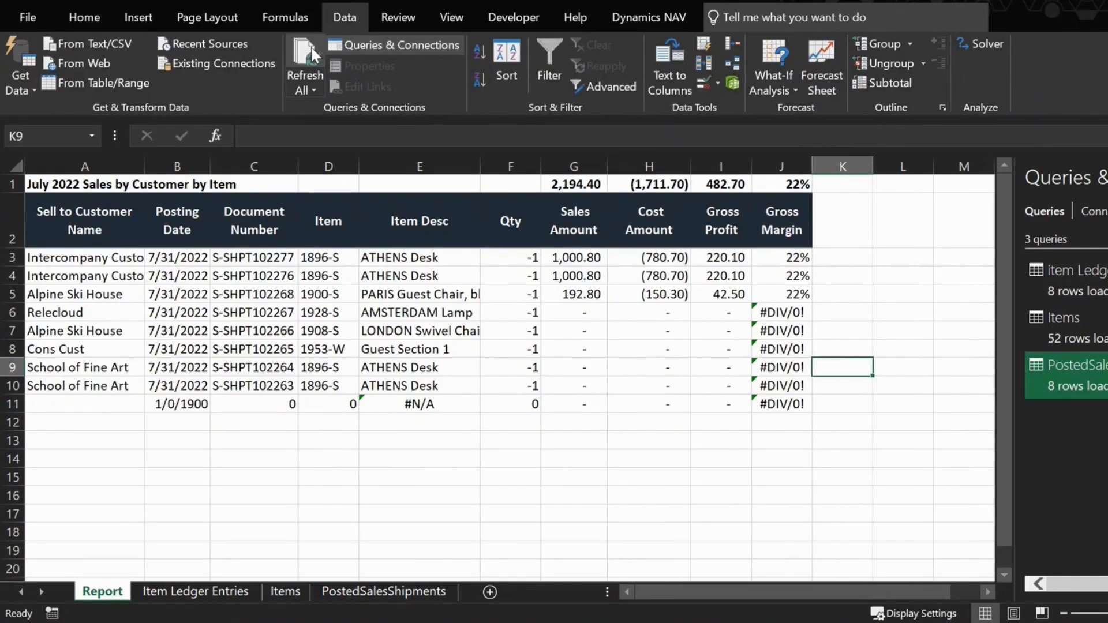
pyautogui.click(311, 46)
pyautogui.moveTo(574, 313); pyautogui.dragTo(722, 404)
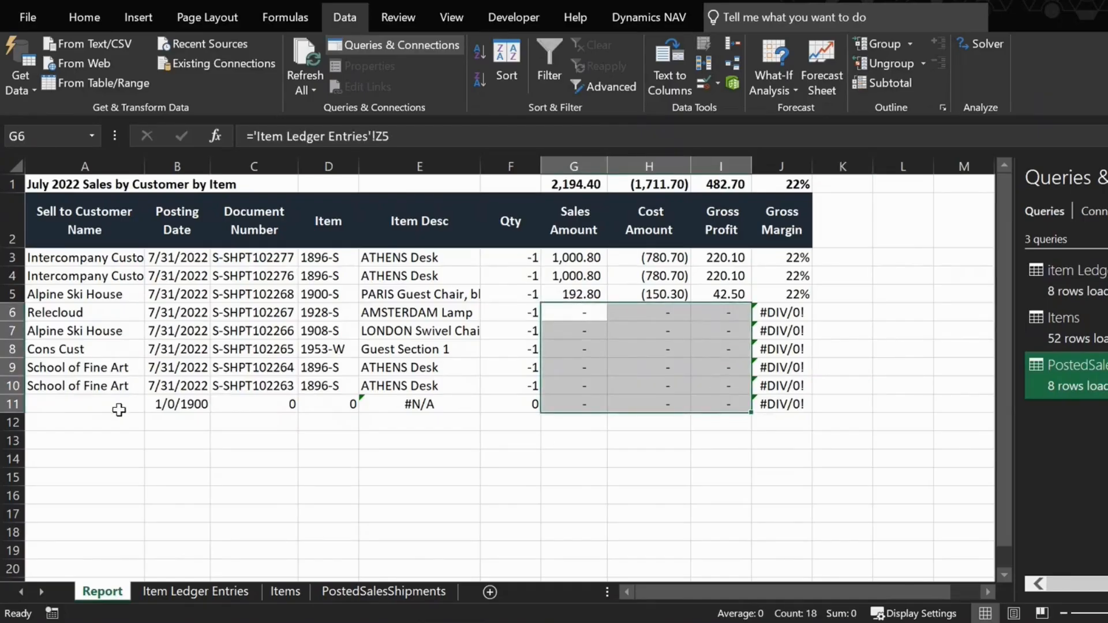
pyautogui.click(117, 410)
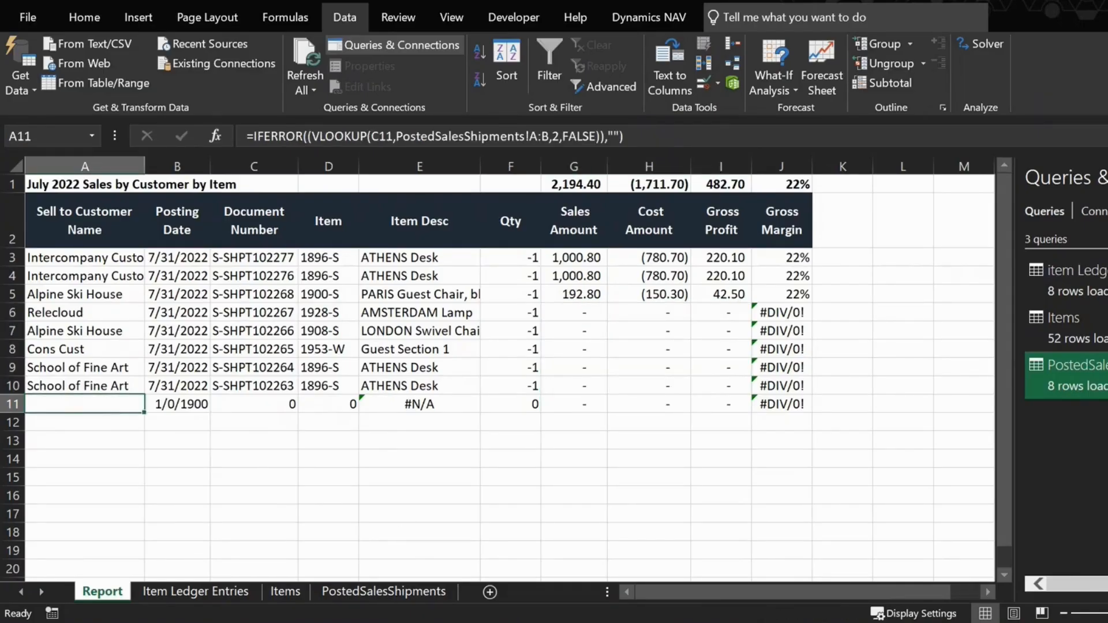
# Step: Switch to Business Central, search for sales order, open Sales Orders and start a new order
pyautogui.click(427, 563)
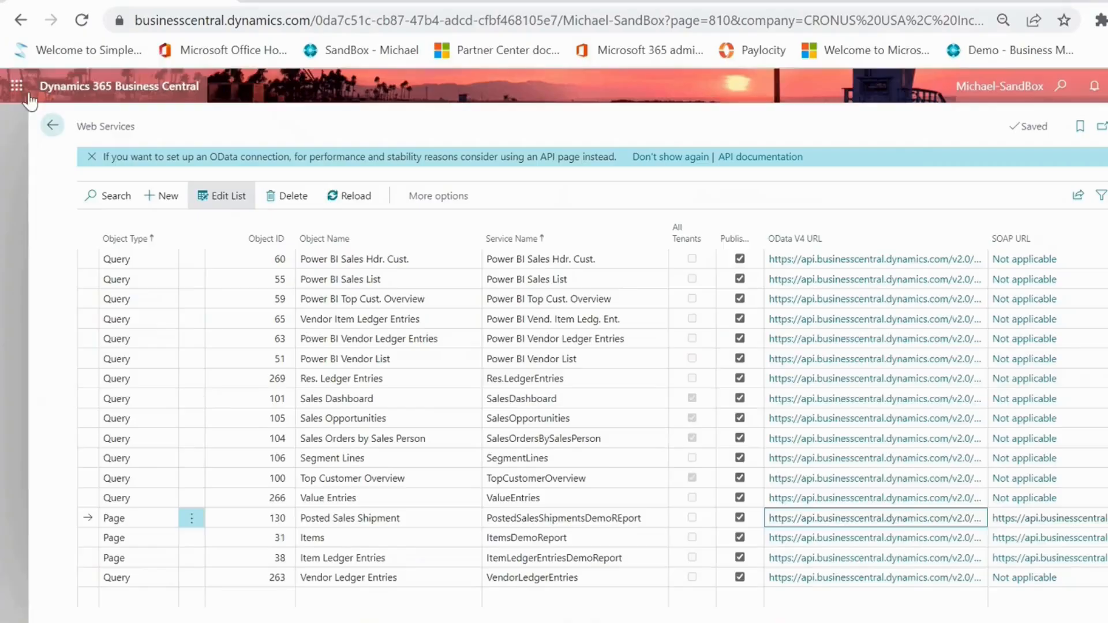
pyautogui.click(52, 128)
pyautogui.click(1064, 86)
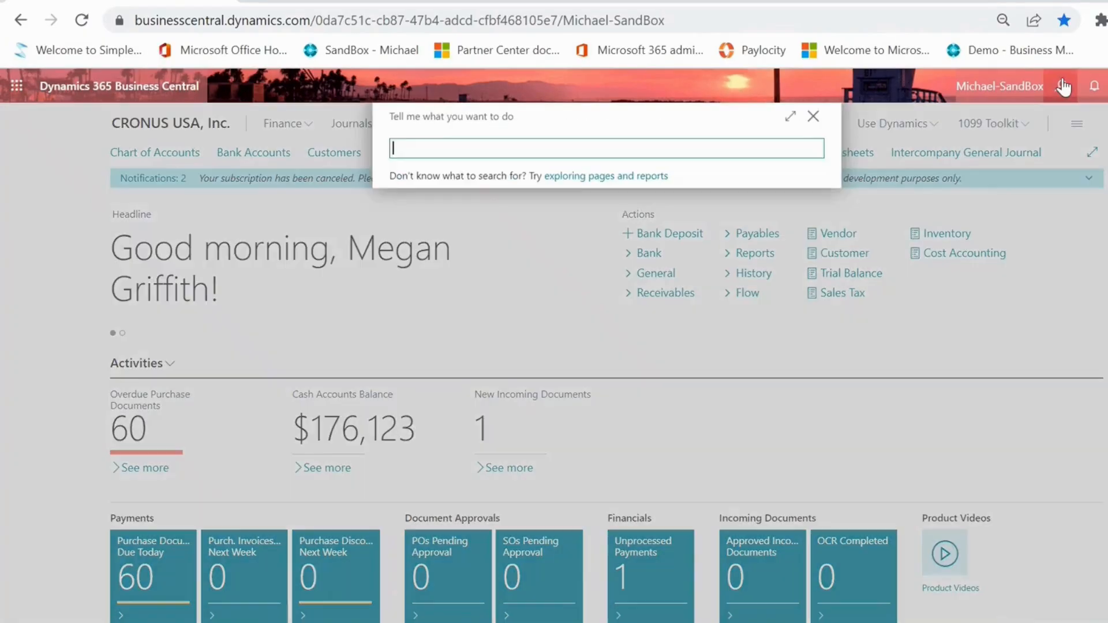
pyautogui.write('sales order')
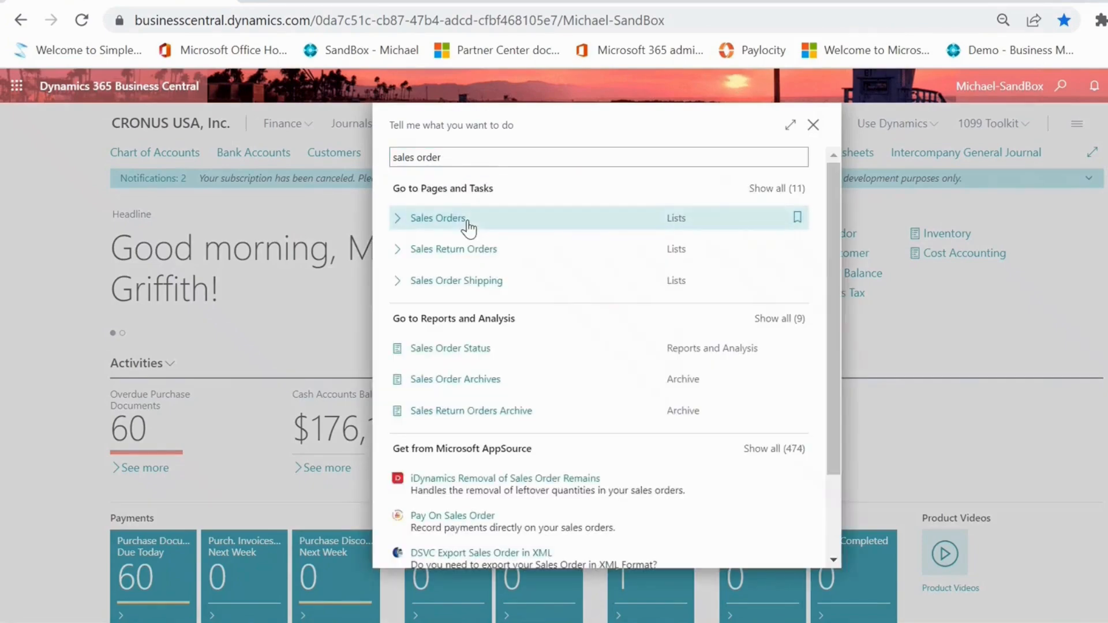
pyautogui.click(467, 219)
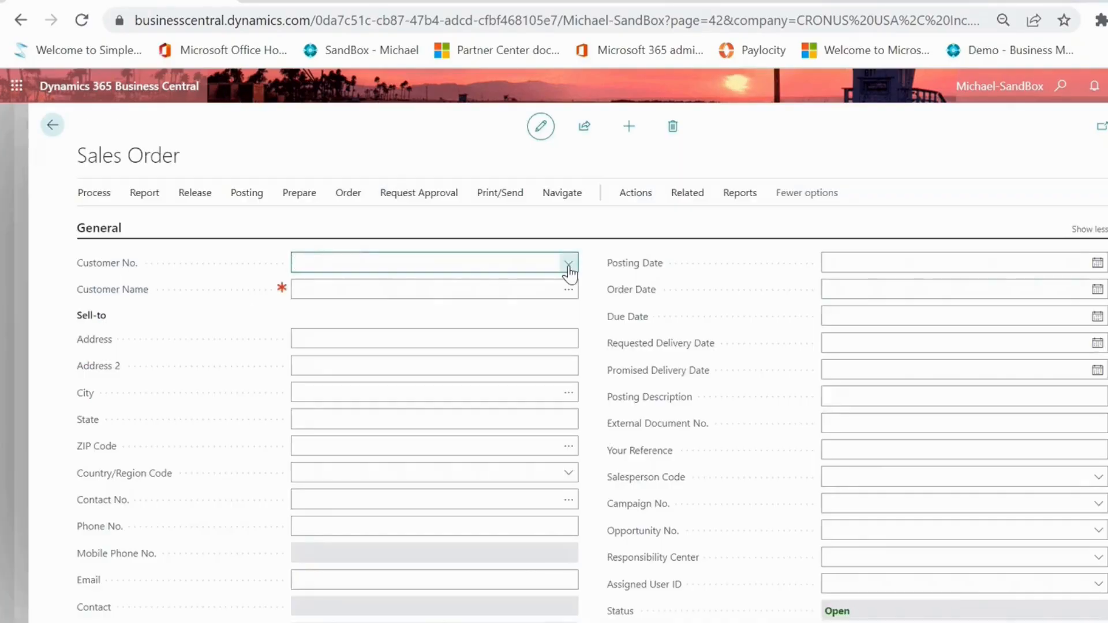
# Step: Choose Alpine Ski House as the new order's customer and set the posting and order dates to 7/1/2022
pyautogui.click(570, 264)
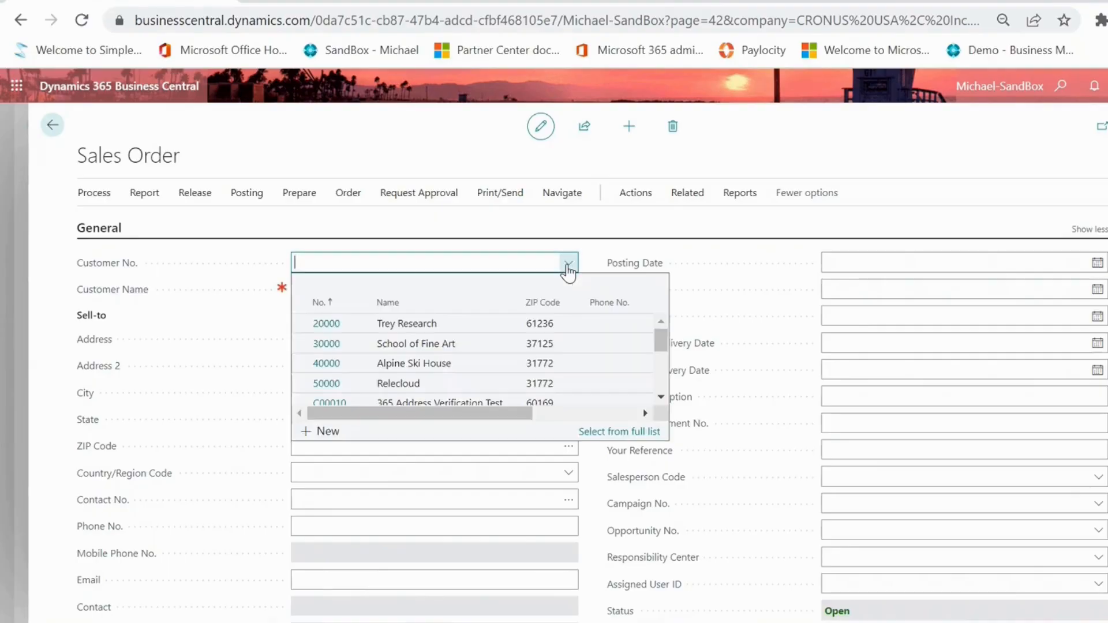
pyautogui.click(414, 367)
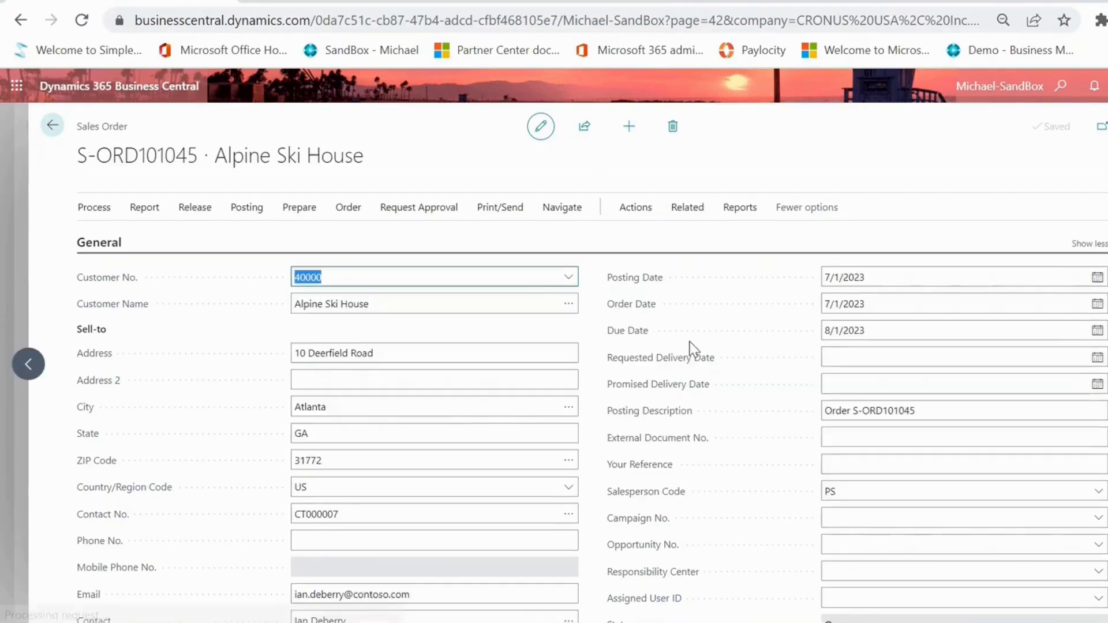
pyautogui.click(912, 297)
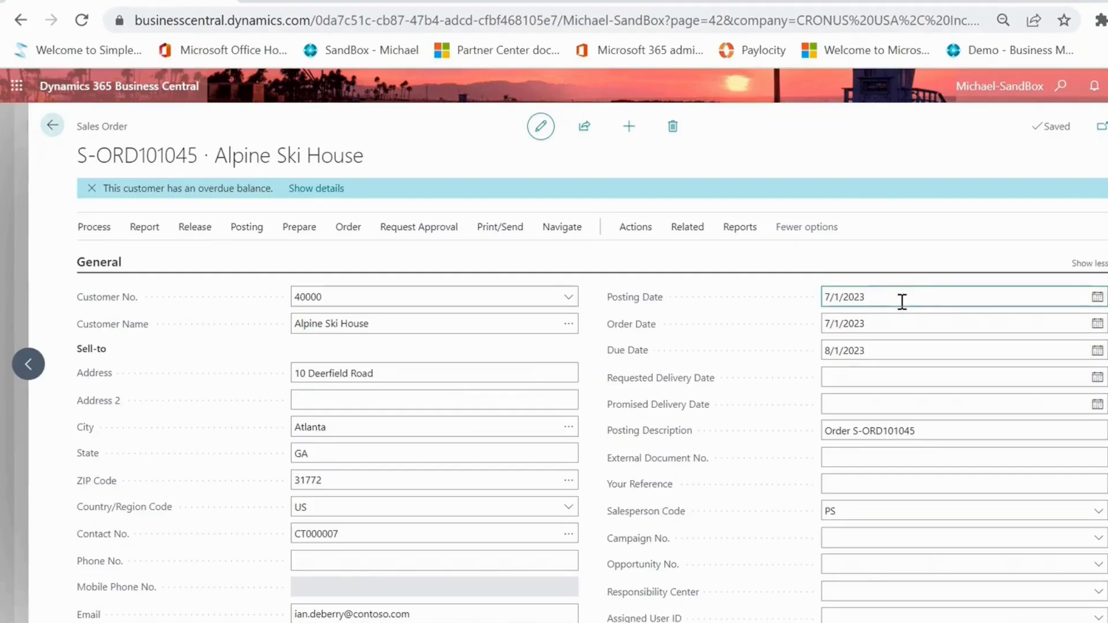
pyautogui.press('Tab')
pyautogui.click(902, 317)
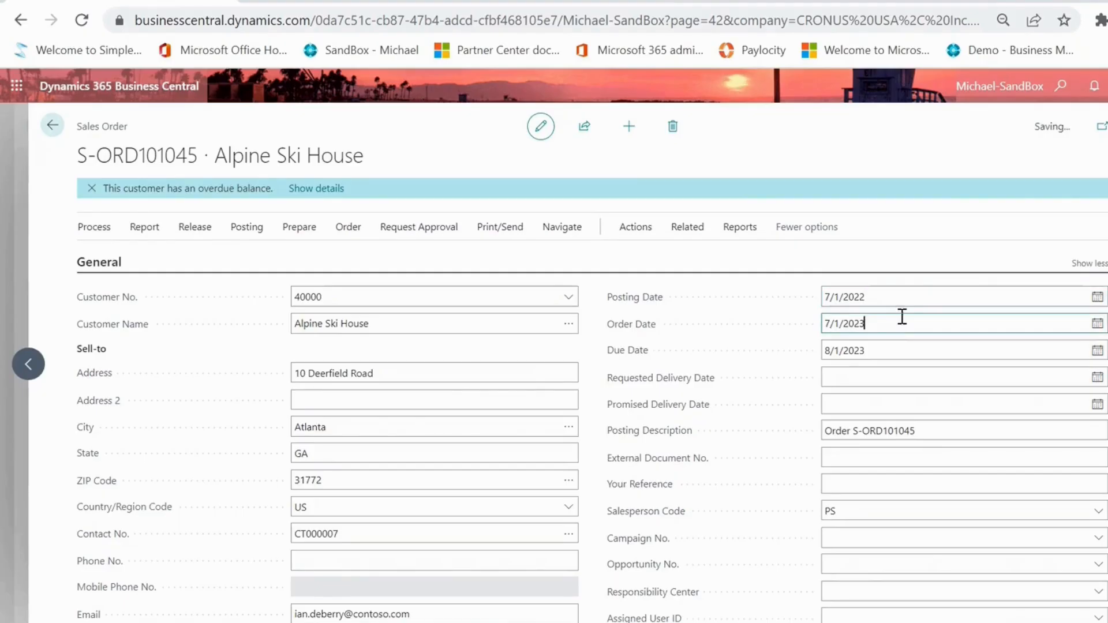
pyautogui.press('Tab')
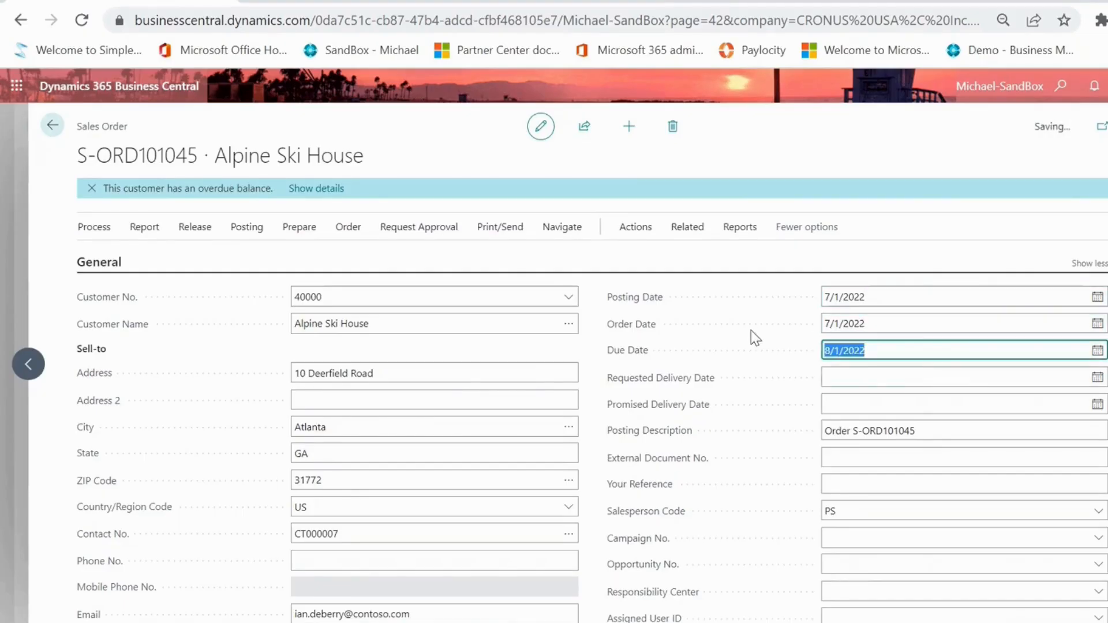
# Step: Add an order line for item 1925-W with a quantity of 10
pyautogui.scroll(-5, 740, 369)
pyautogui.click(200, 482)
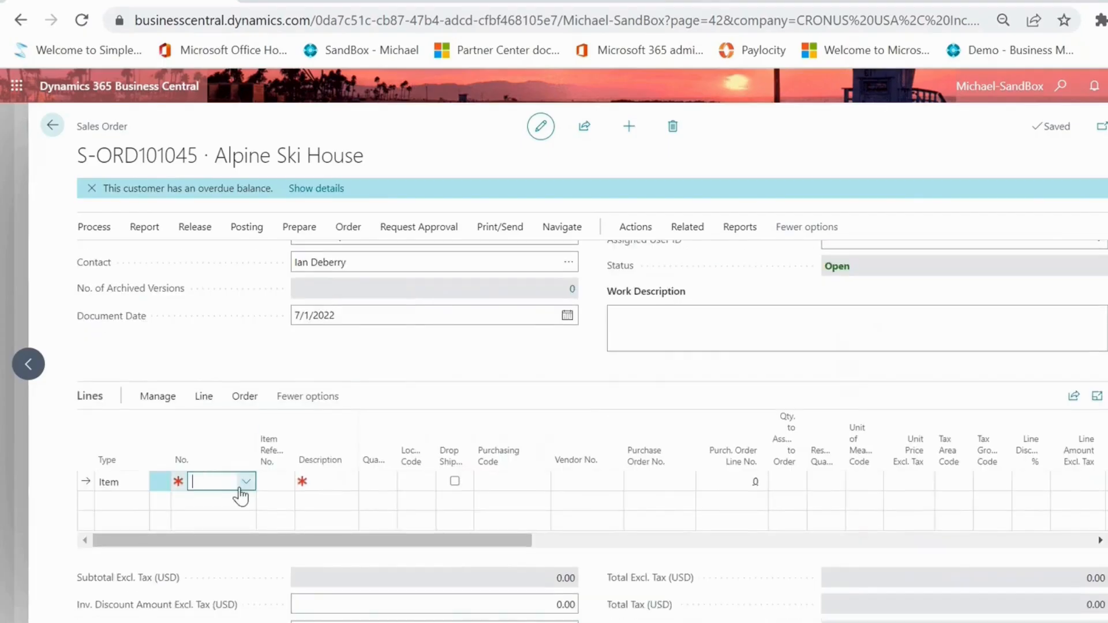
pyautogui.click(245, 482)
pyautogui.scroll(-5, 349, 399)
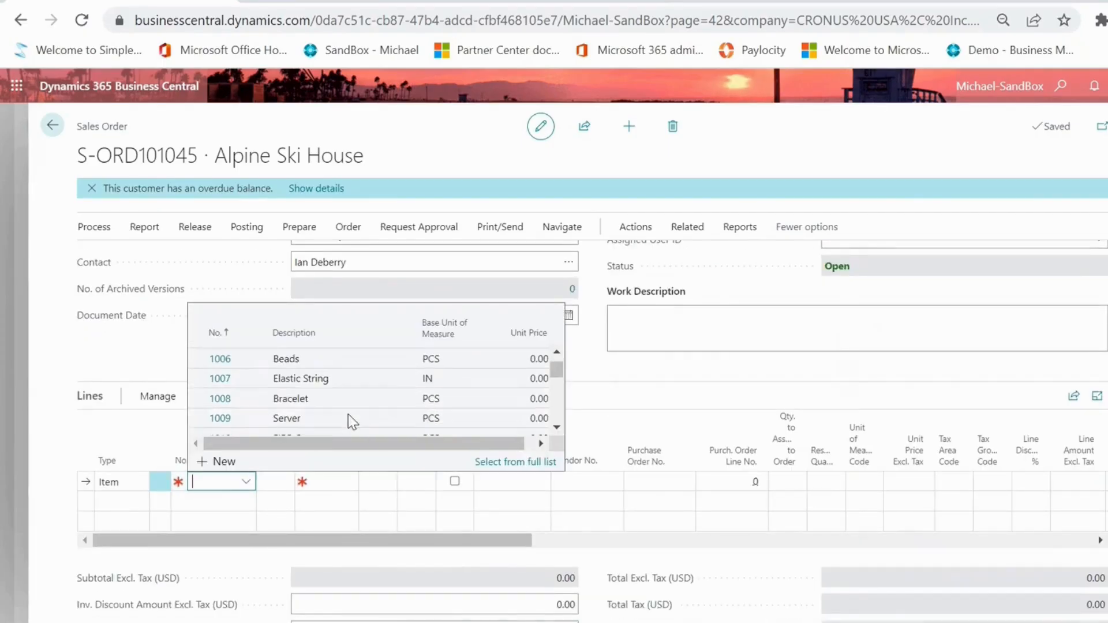
pyautogui.scroll(-10, 348, 422)
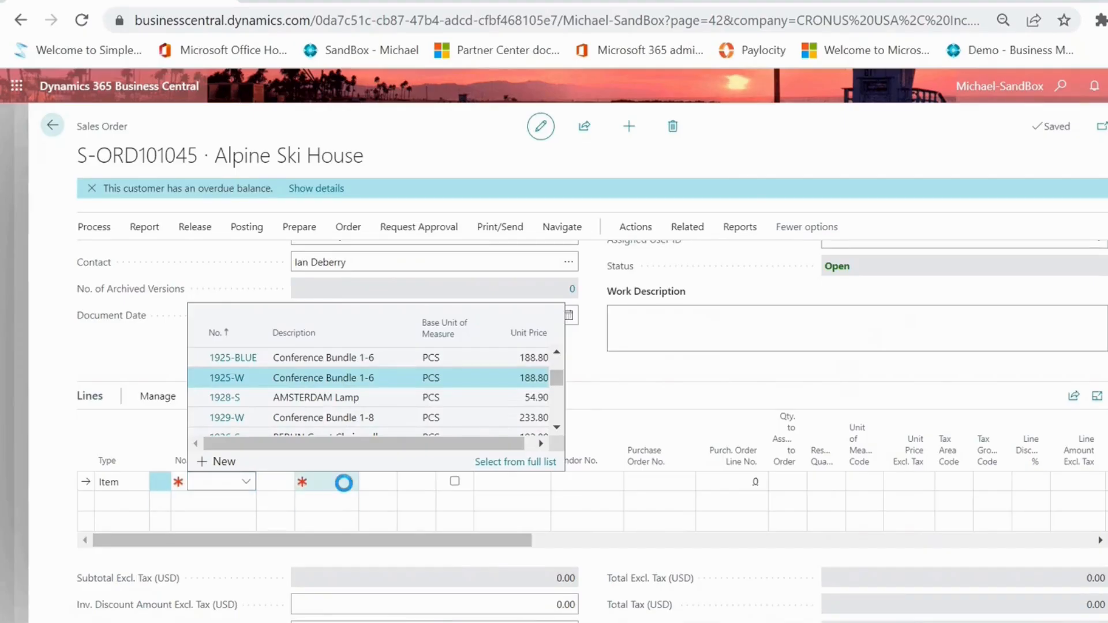
pyautogui.click(382, 482)
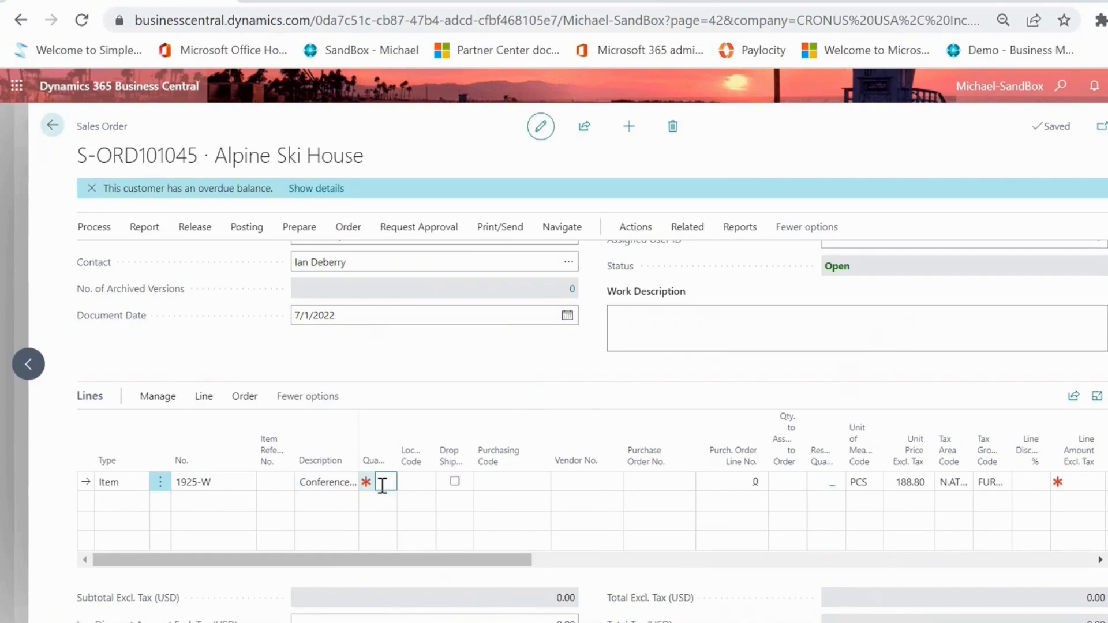
pyautogui.press('Tab')
pyautogui.press('Tab')
pyautogui.press('Tab')
pyautogui.press('Tab')
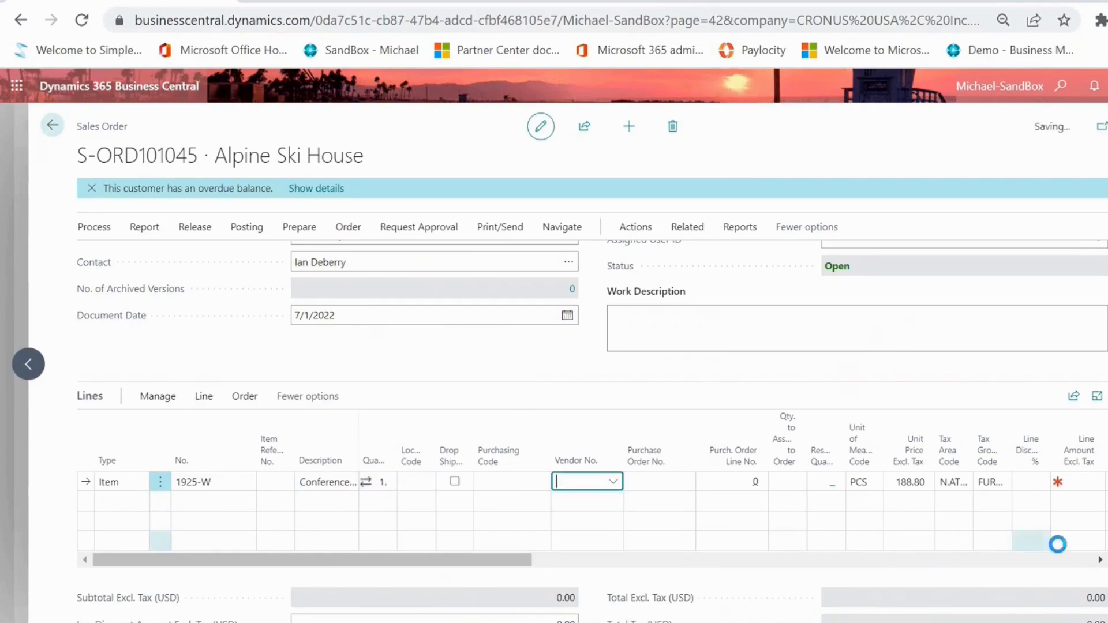
# Step: Post the sales order with the Ship and Invoice option and decline opening the posted invoice
pyautogui.click(1100, 560)
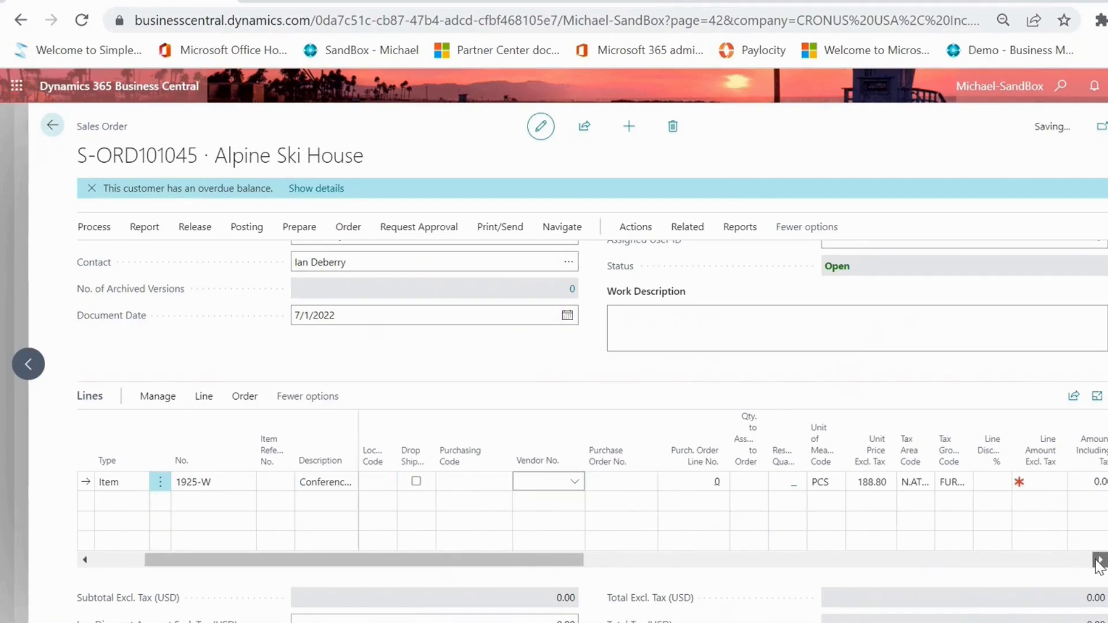
pyautogui.click(896, 481)
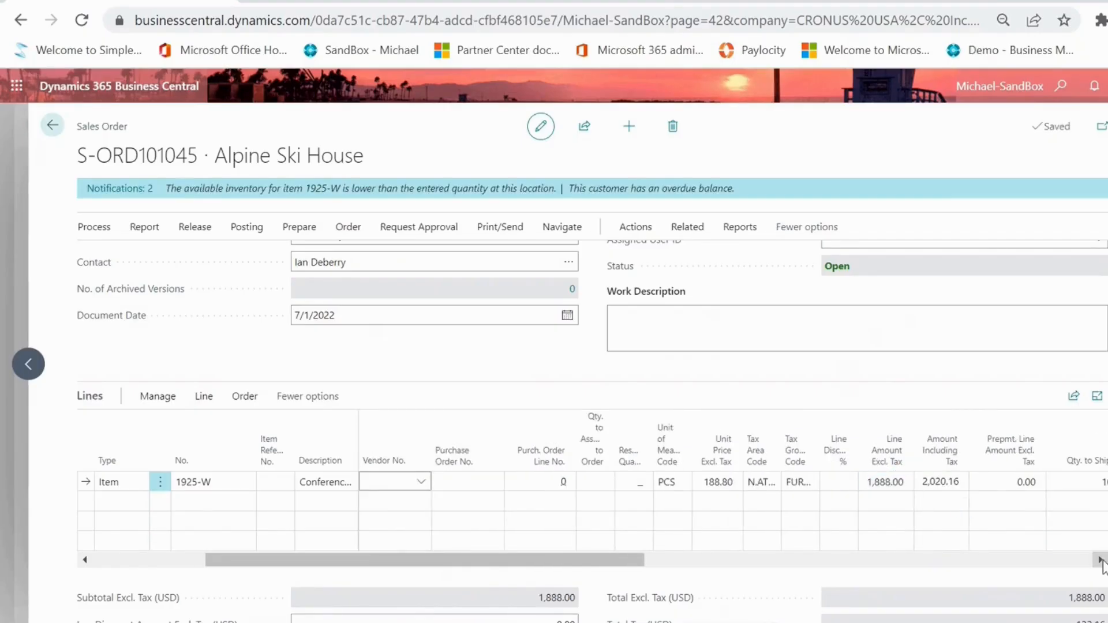
pyautogui.click(1100, 560)
pyautogui.scroll(-2, 963, 434)
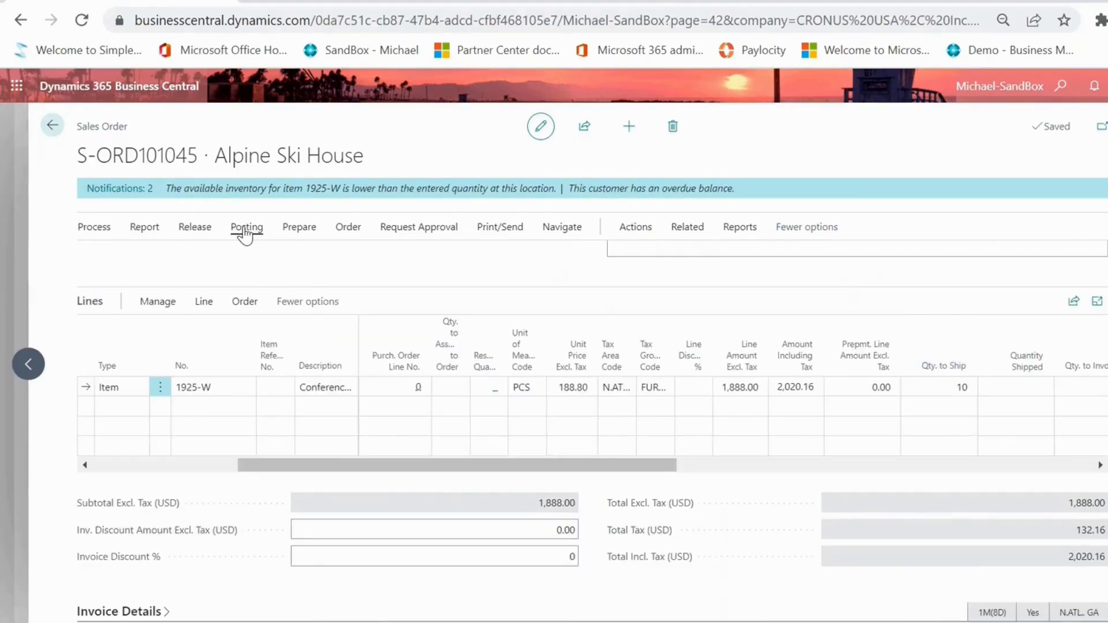
pyautogui.scroll(5, 807, 354)
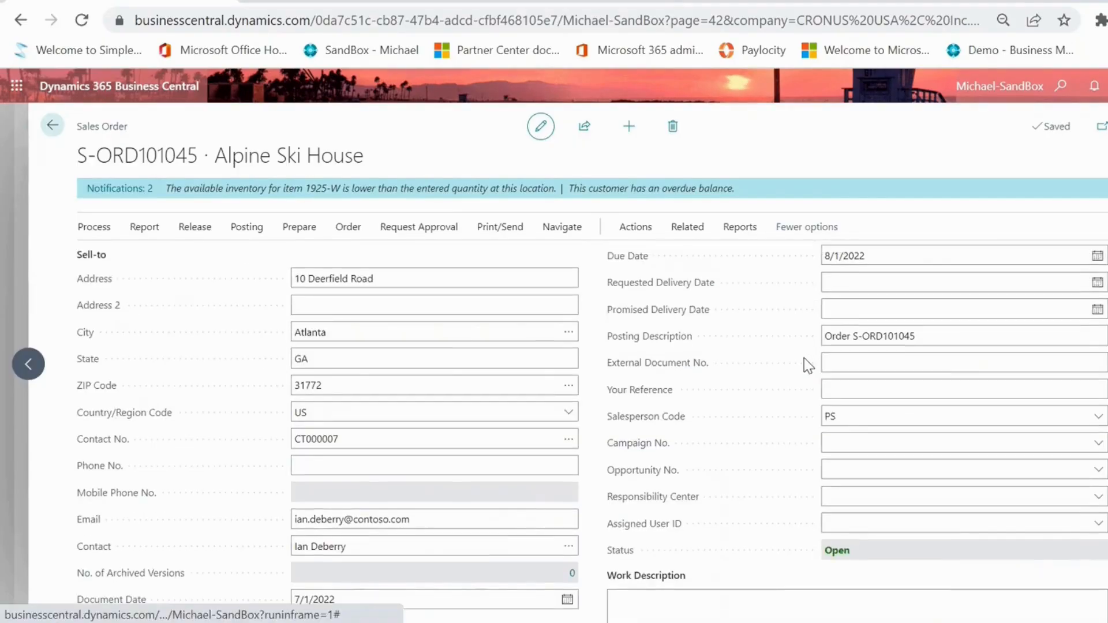
pyautogui.click(247, 227)
pyautogui.click(118, 261)
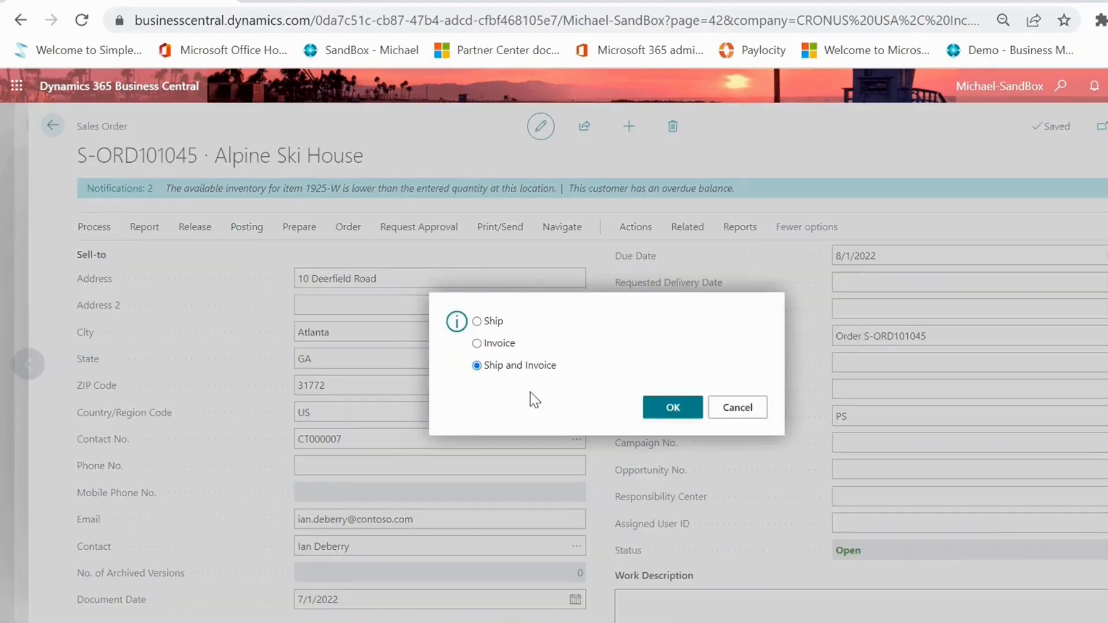
pyautogui.click(653, 404)
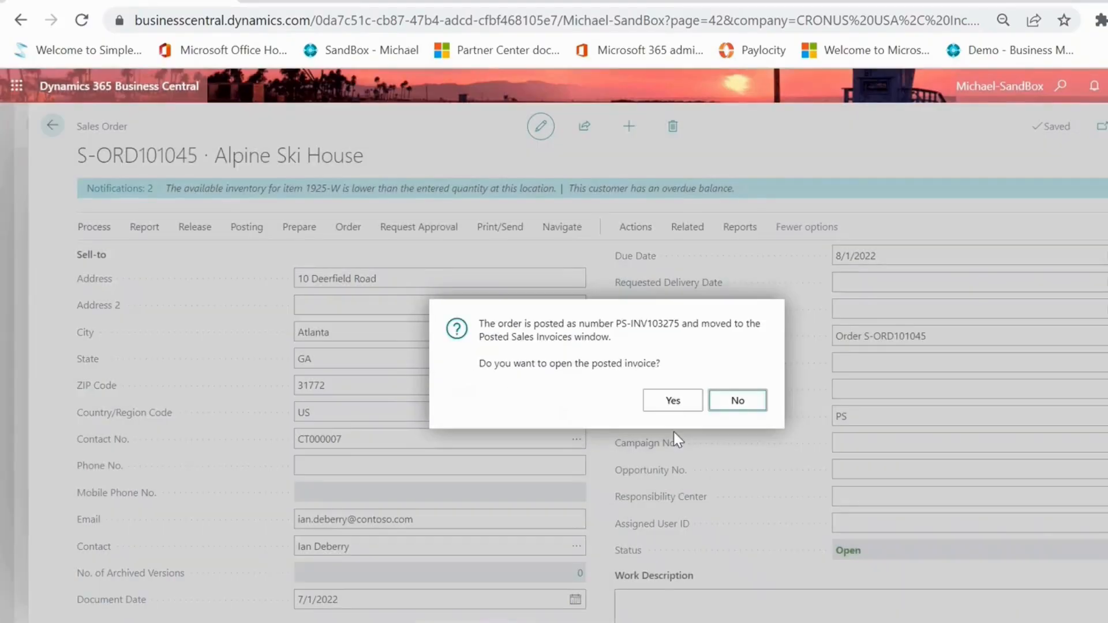
pyautogui.press('Return')
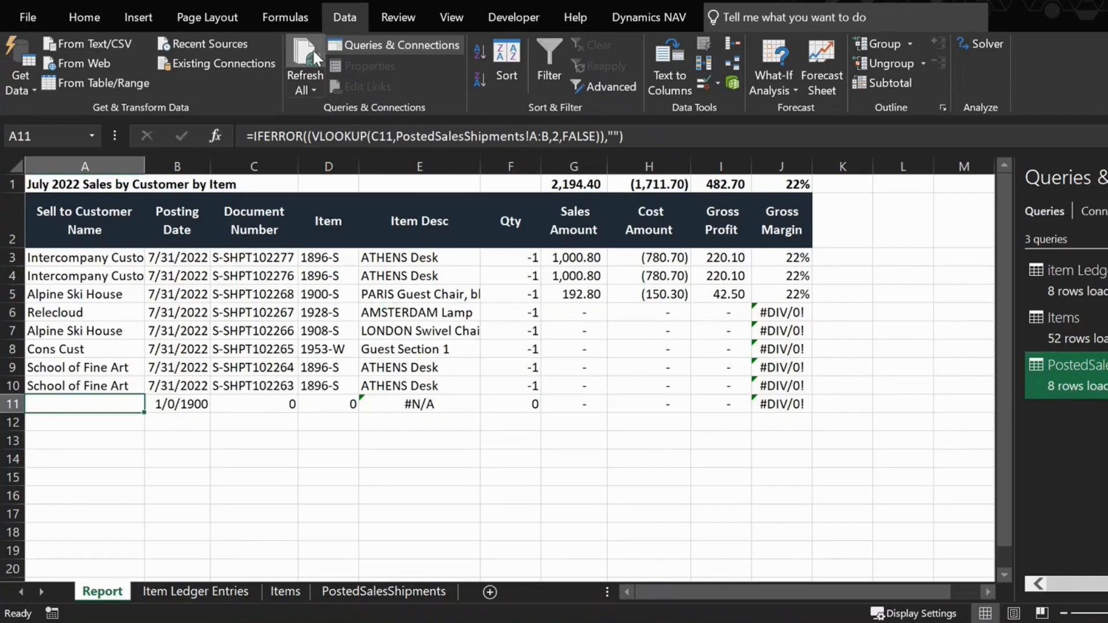
# Step: Switch back to Excel, refresh all data connections and widen the Gross Profit column on the Report sheet to fit its amounts
pyautogui.click(313, 50)
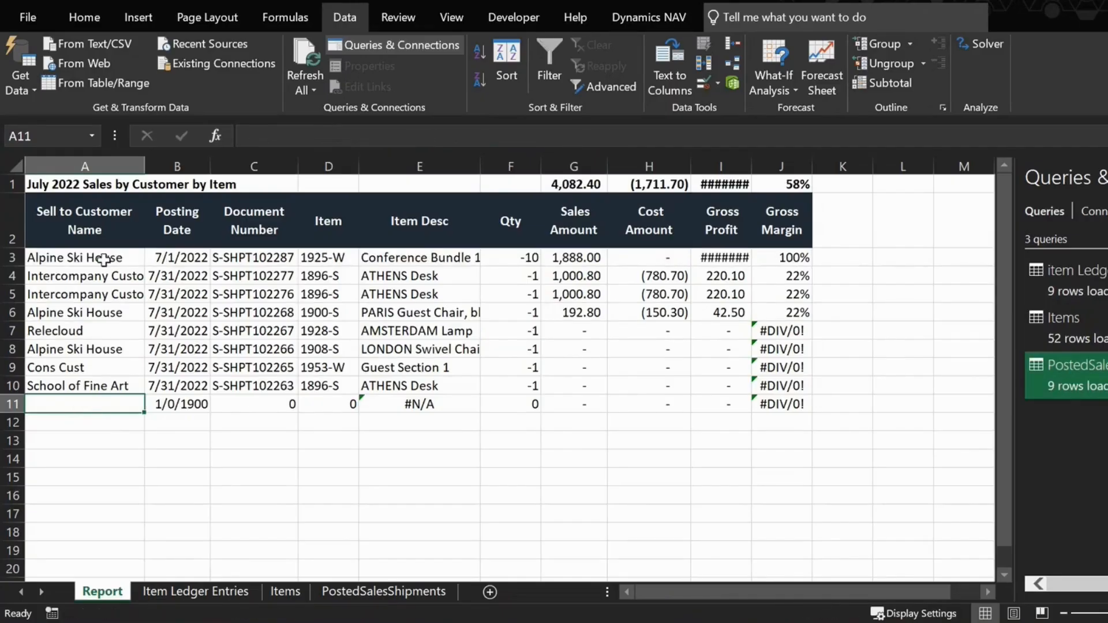
pyautogui.moveTo(104, 260); pyautogui.dragTo(799, 260)
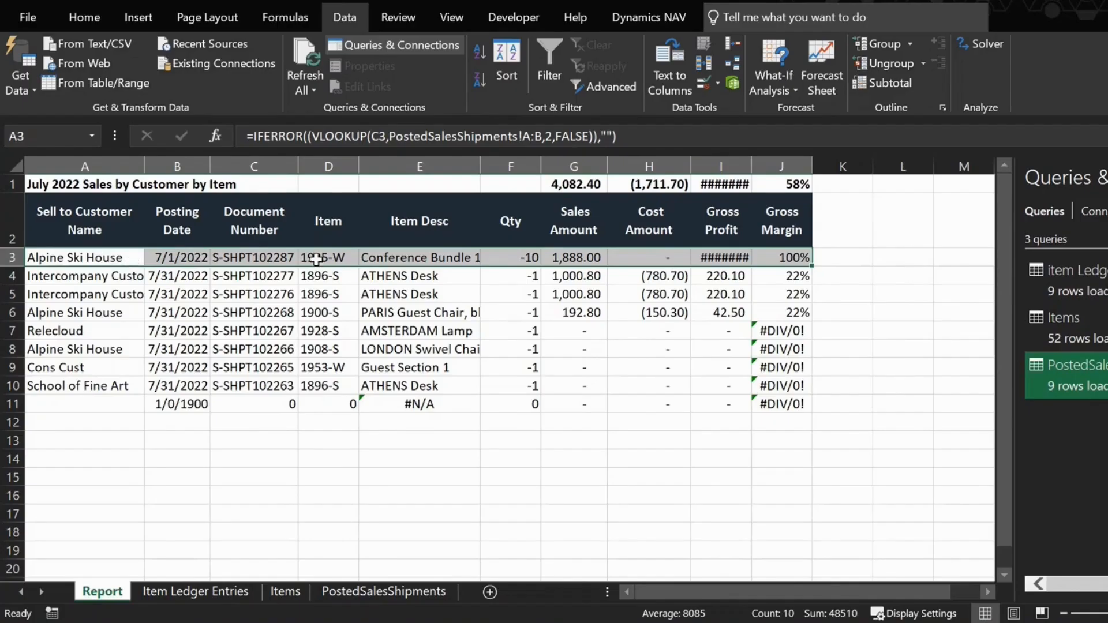
pyautogui.click(507, 258)
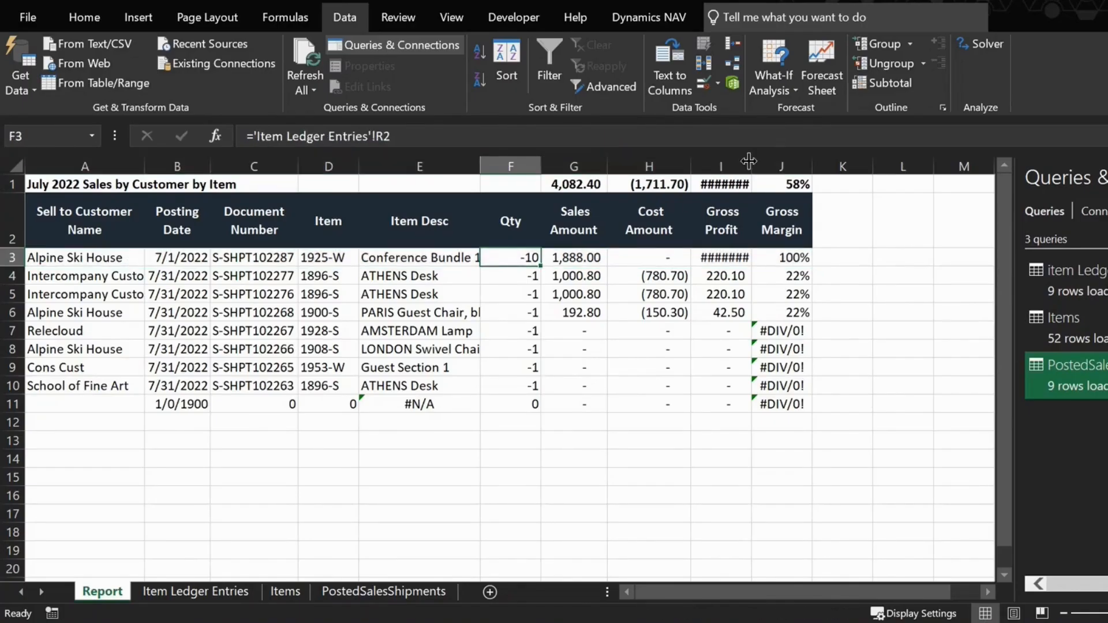
pyautogui.moveTo(752, 166); pyautogui.dragTo(771, 166)
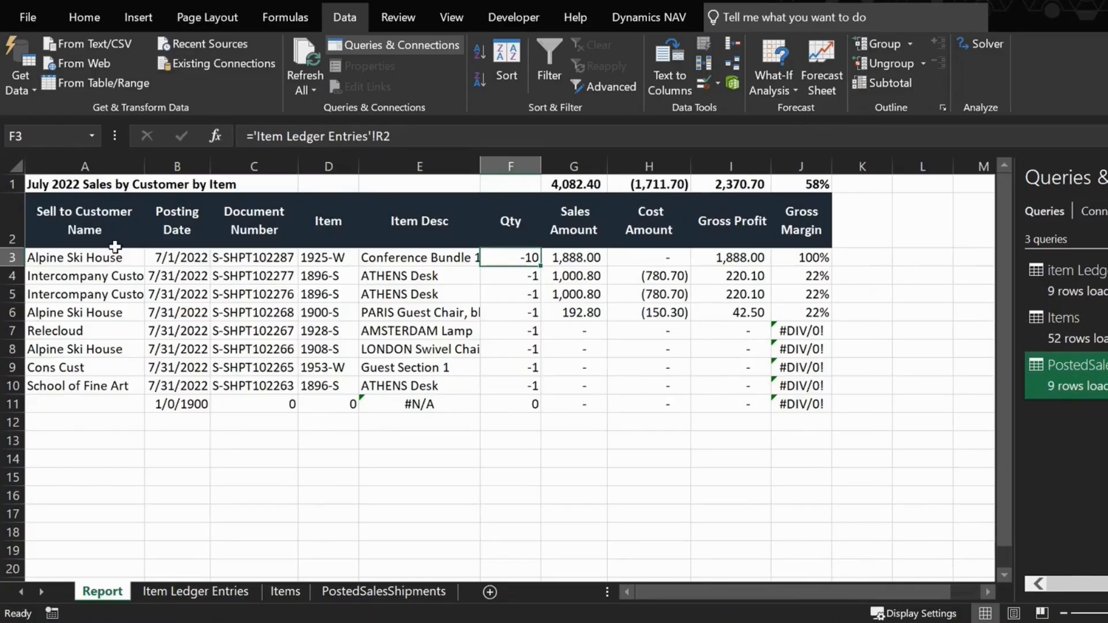
pyautogui.moveTo(88, 254); pyautogui.dragTo(87, 384)
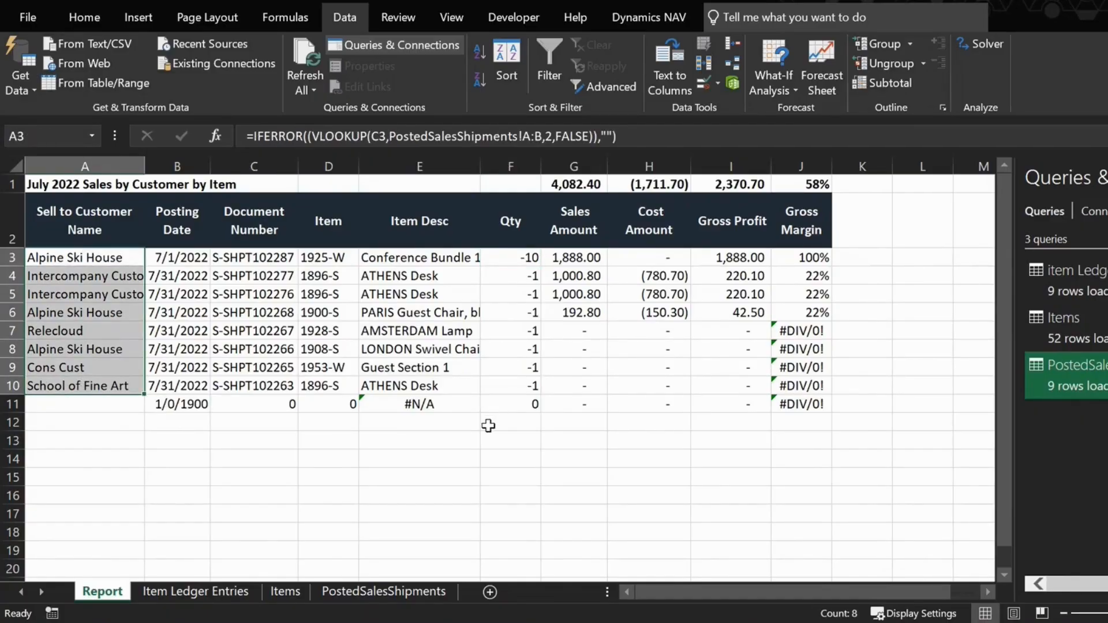
pyautogui.click(489, 426)
# Step: Clear the contents of the surplus row 11 on the Report sheet
pyautogui.click(12, 404)
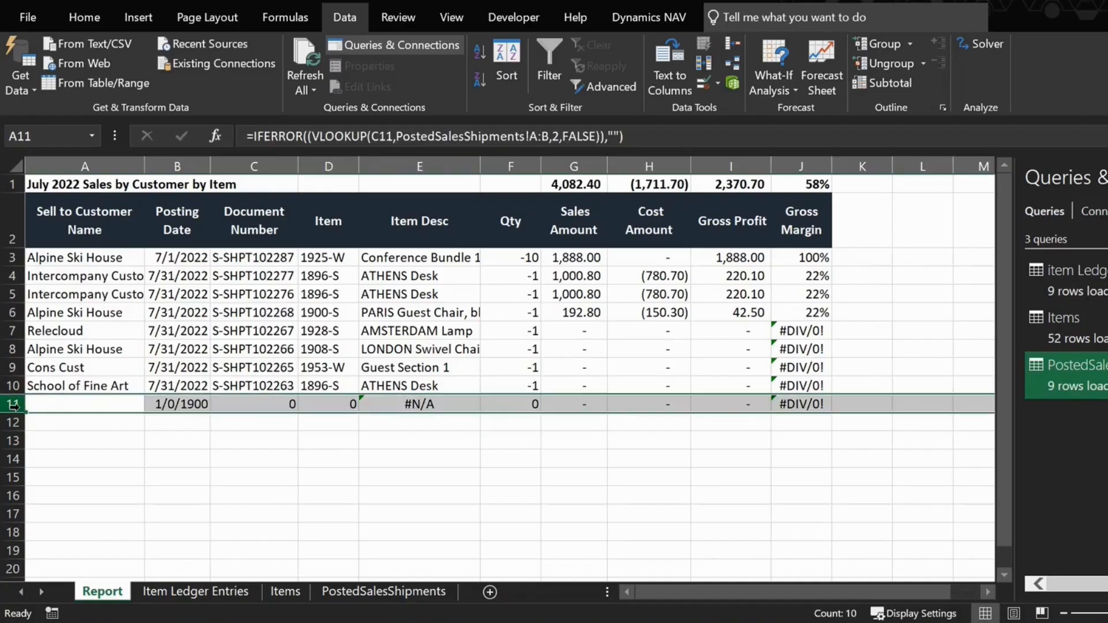
pyautogui.press('Delete')
pyautogui.click(217, 350)
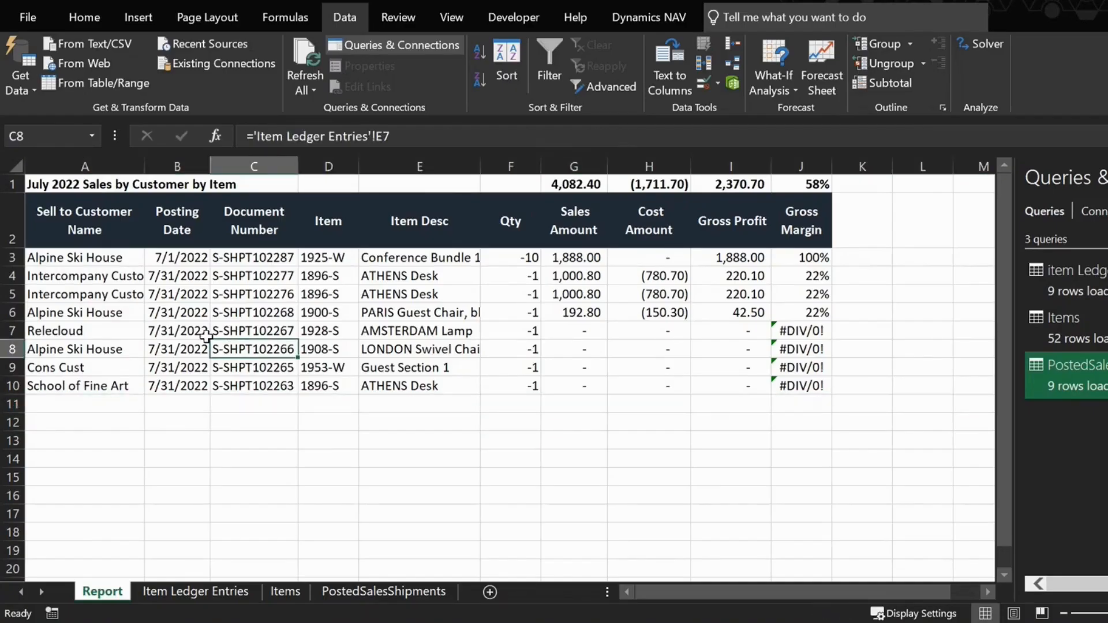